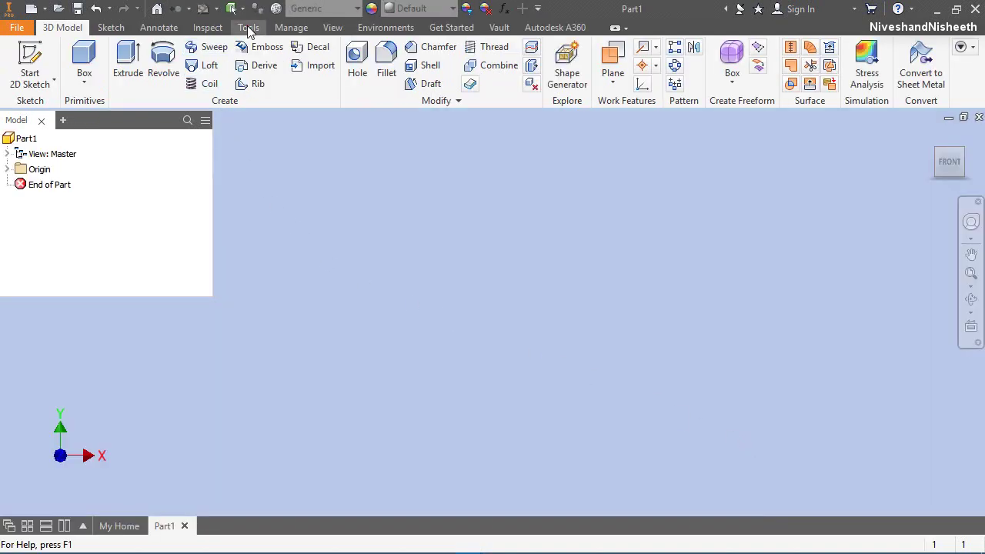
Step: Set the document's linear and angular dimension display precision to five decimal places (5.12345)
{"action": "left_click", "coordinate": [249, 29]}
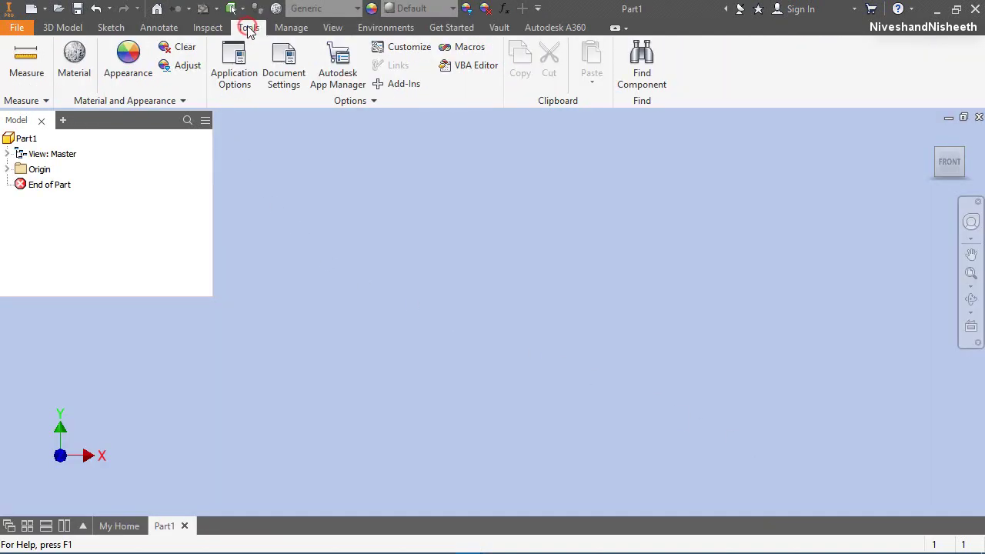
{"action": "left_click", "coordinate": [281, 68]}
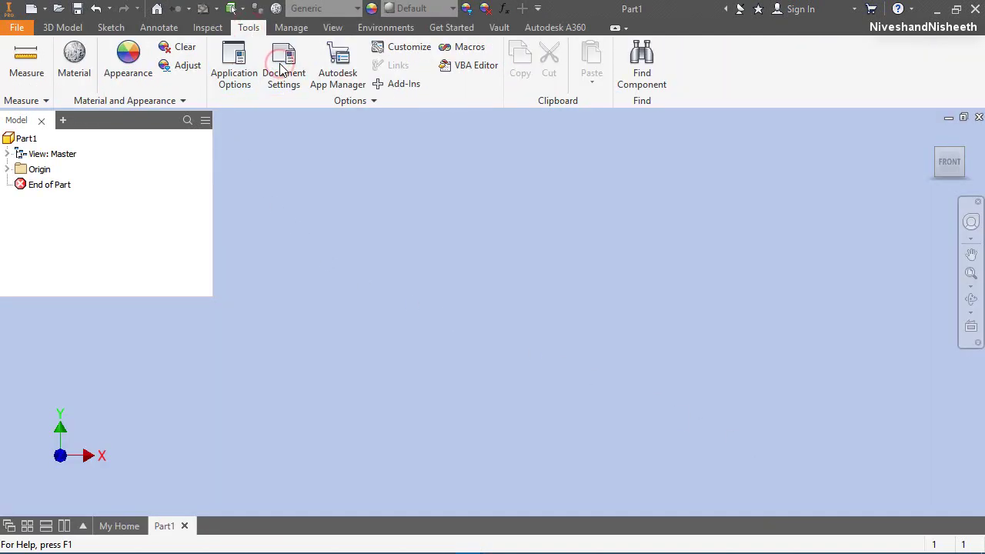
{"action": "left_click", "coordinate": [374, 85]}
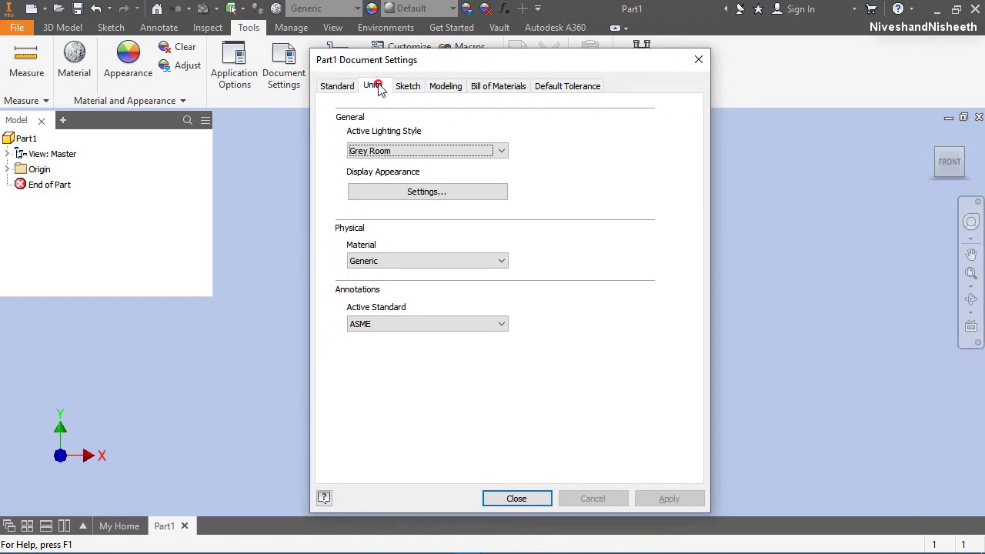
{"action": "left_click", "coordinate": [394, 245]}
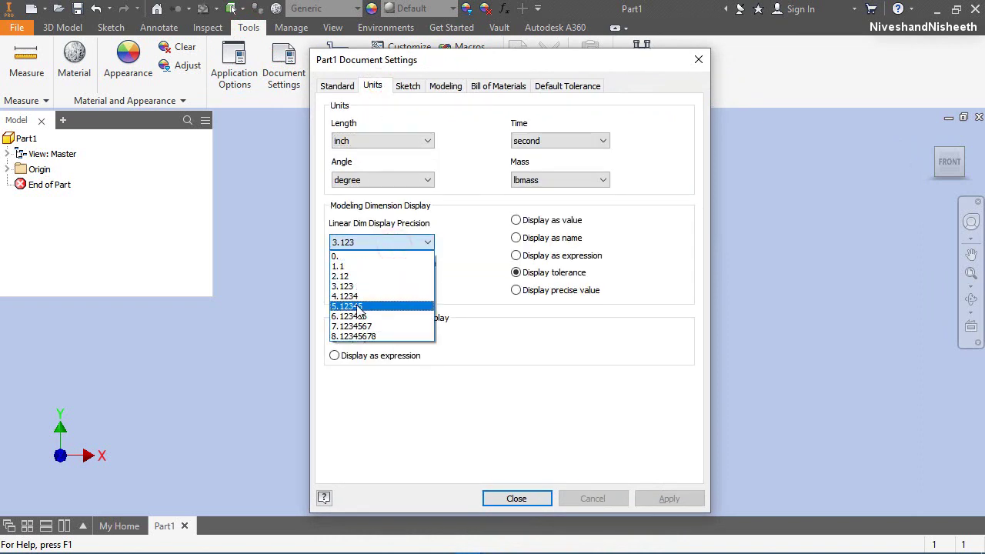
{"action": "left_click", "coordinate": [359, 306]}
{"action": "left_click", "coordinate": [368, 280]}
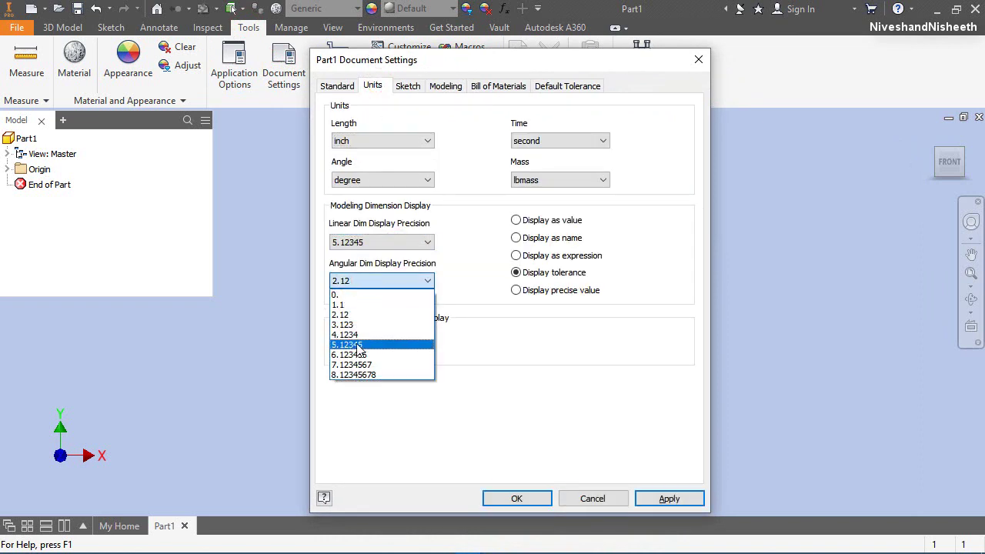
{"action": "left_click", "coordinate": [348, 344]}
{"action": "left_click", "coordinate": [508, 499]}
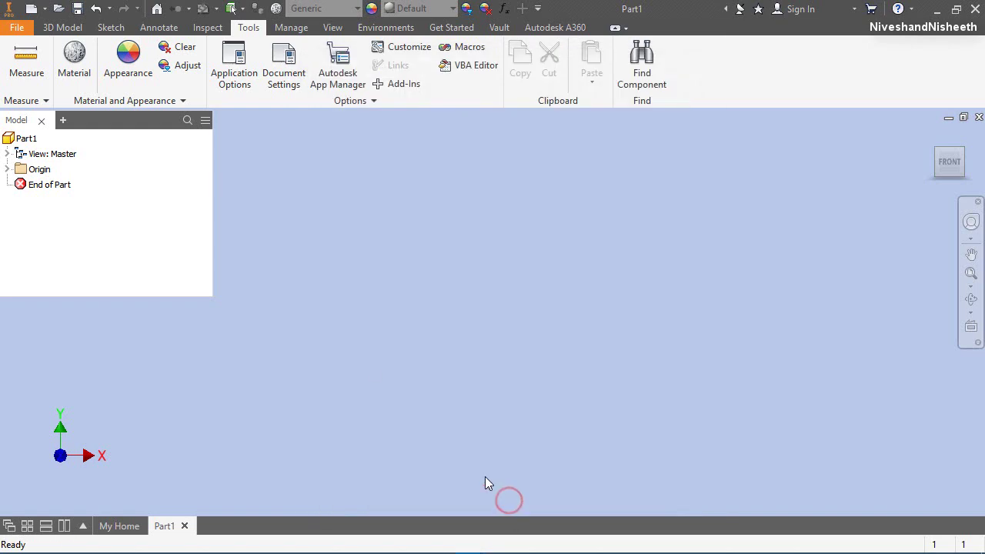
Step: Start a 2D sketch on the XY origin plane and view it from the front
{"action": "left_click", "coordinate": [62, 27]}
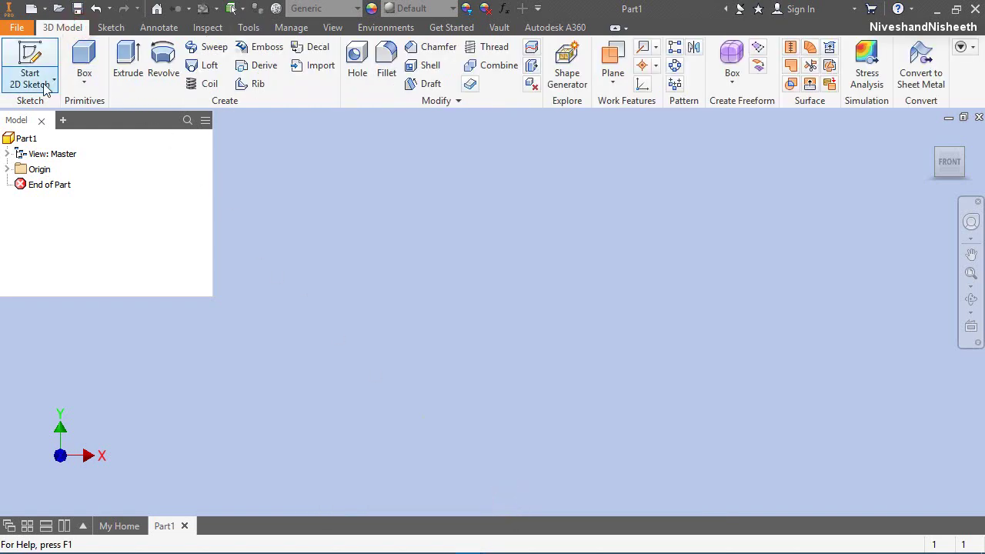
{"action": "left_click", "coordinate": [31, 104]}
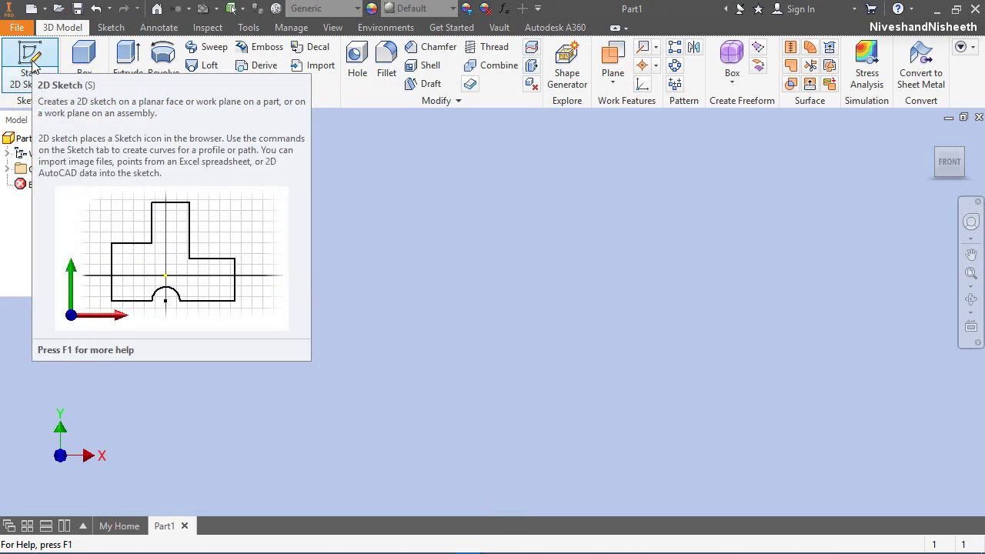
{"action": "left_click", "coordinate": [31, 66]}
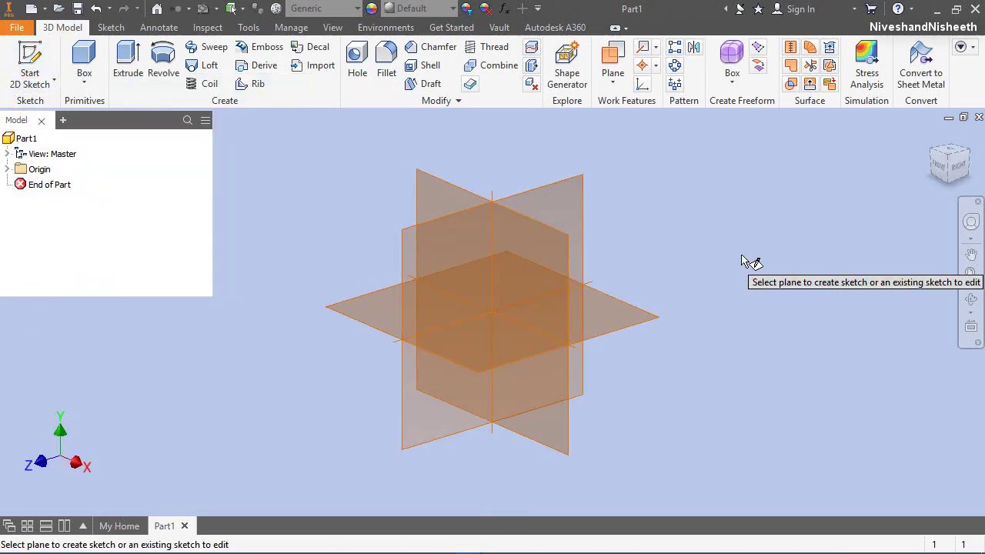
{"action": "left_click", "coordinate": [452, 185]}
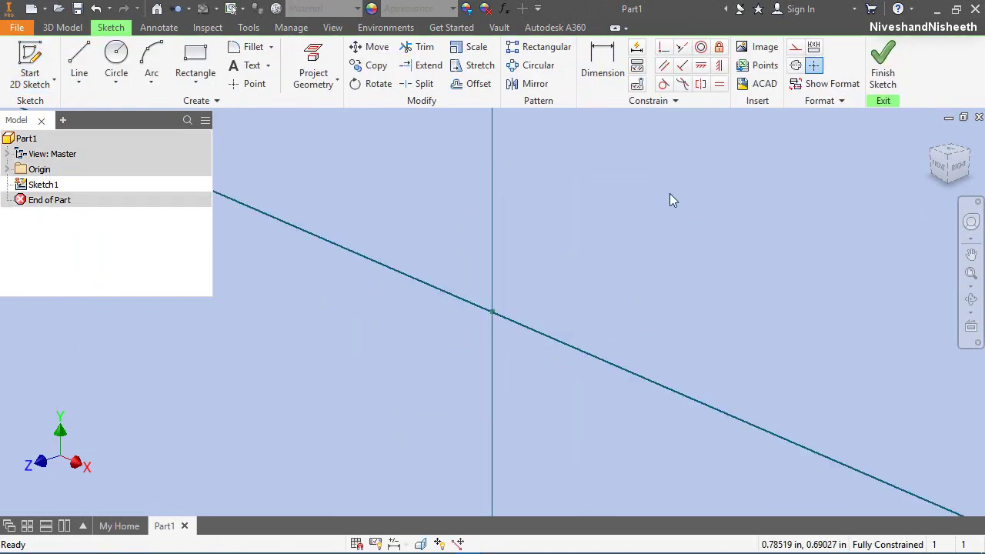
{"action": "left_click", "coordinate": [941, 164]}
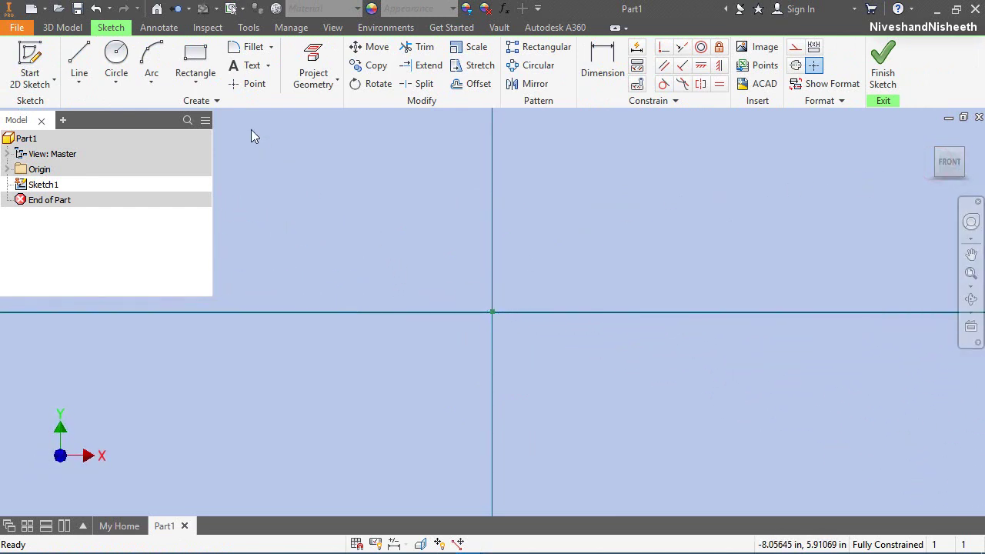
Step: Draw a two-point center rectangle at the origin, 0.2008 in wide and 6.3465 in tall
{"action": "left_click", "coordinate": [194, 82]}
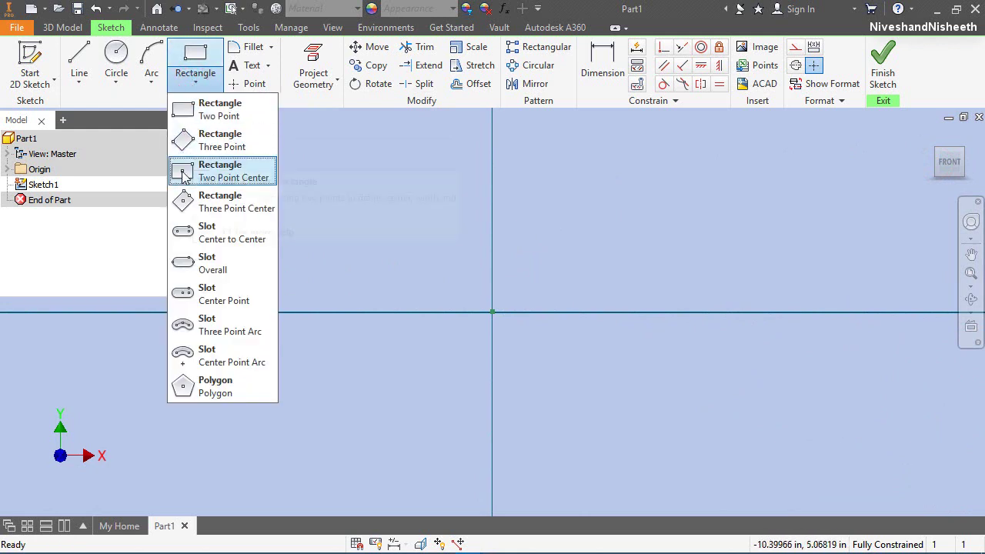
{"action": "left_click", "coordinate": [237, 171]}
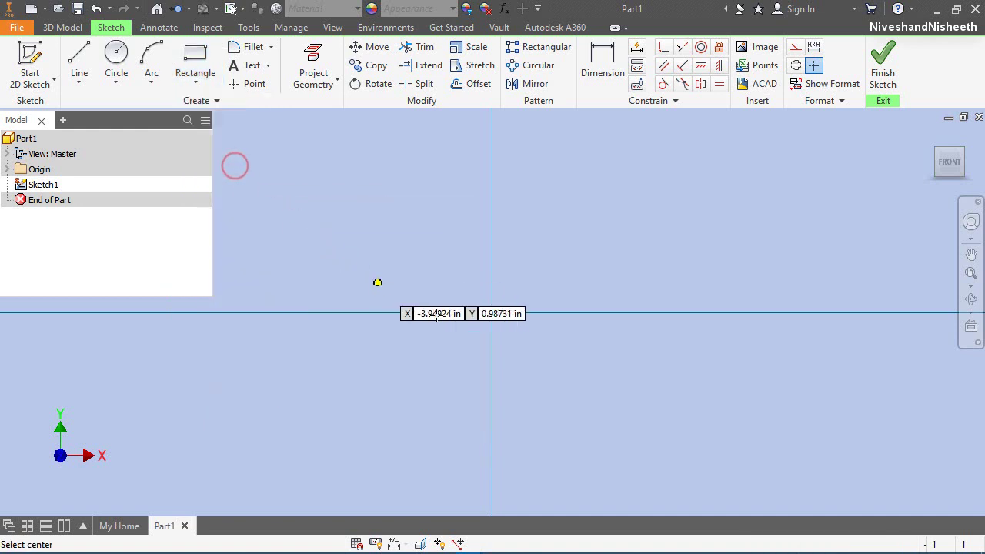
{"action": "left_click", "coordinate": [492, 311]}
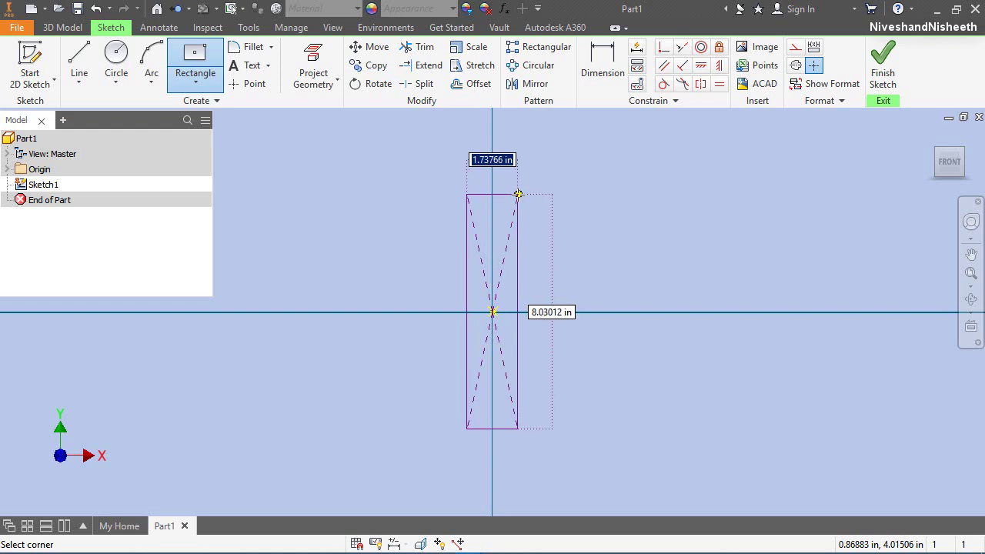
{"action": "type", "text": "0.2008"}
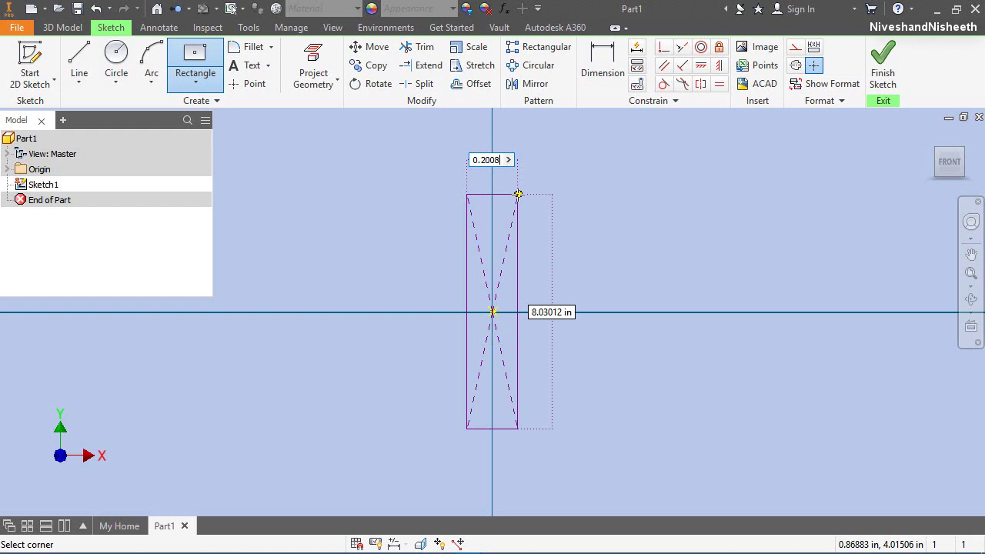
{"action": "key", "text": "Tab"}
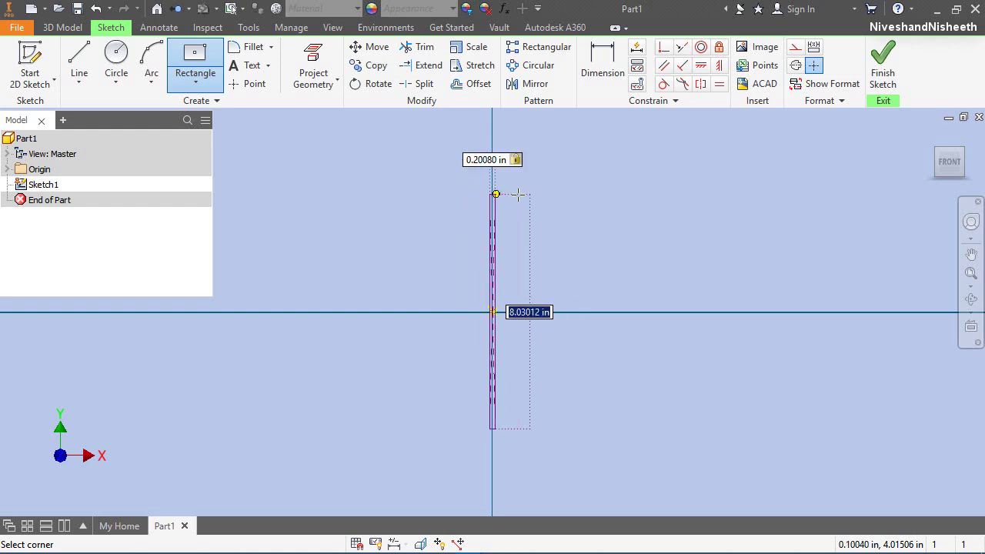
{"action": "type", "text": "6"}
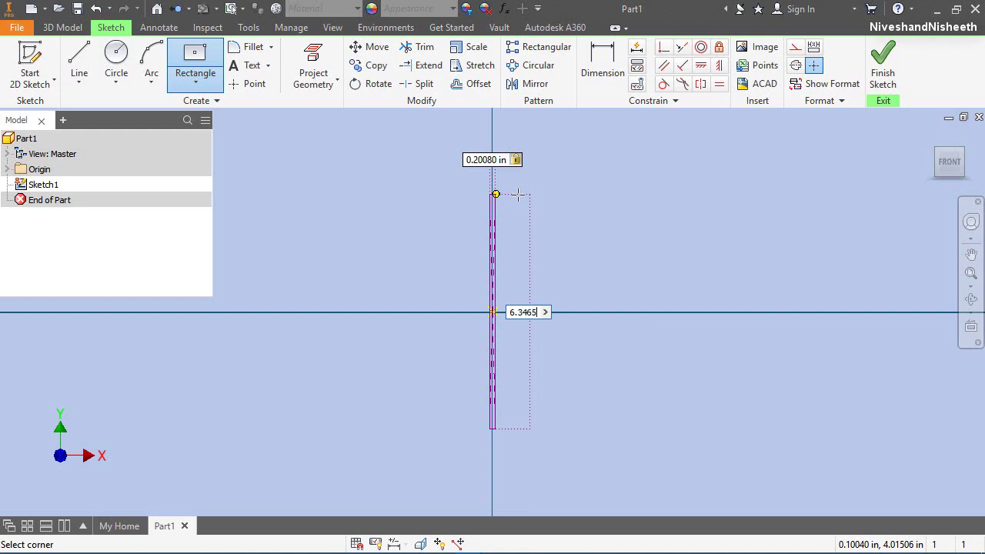
{"action": "type", "text": ".3465"}
{"action": "key", "text": "Return"}
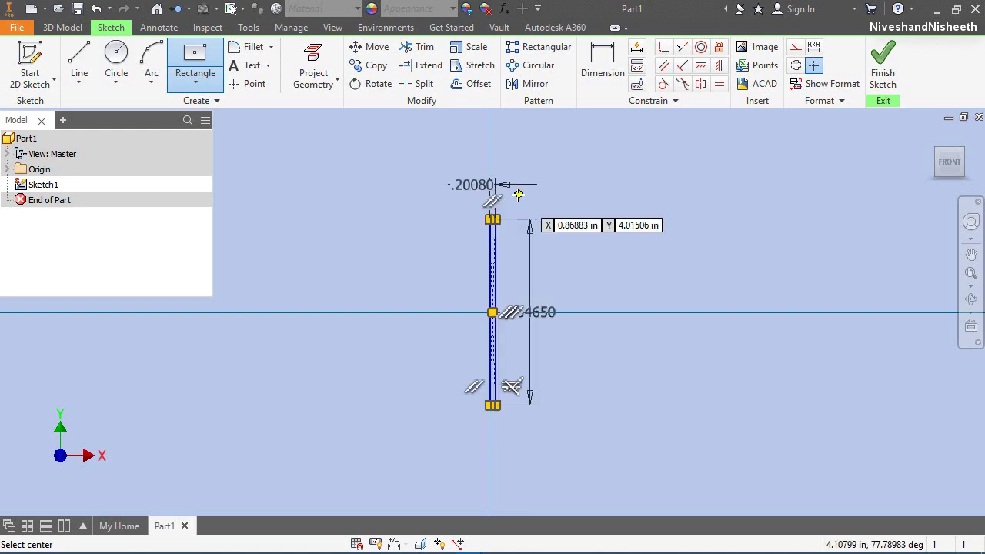
{"action": "right_click", "coordinate": [639, 177]}
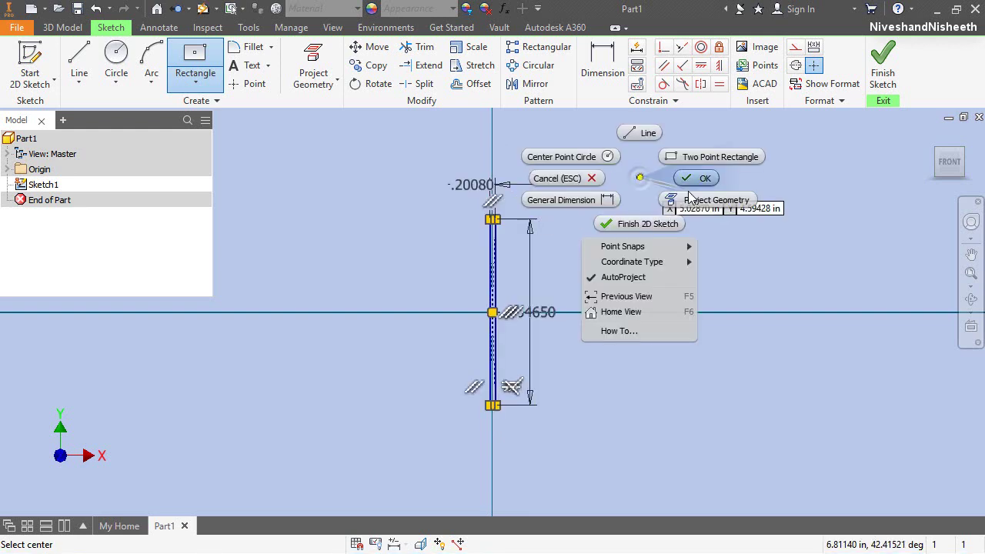
{"action": "left_click", "coordinate": [695, 181]}
Step: Move the rectangle's width dimension down to just below the rectangle's upper edge
{"action": "scroll", "coordinate": [506, 301], "scroll_direction": "up", "scroll_amount": 2}
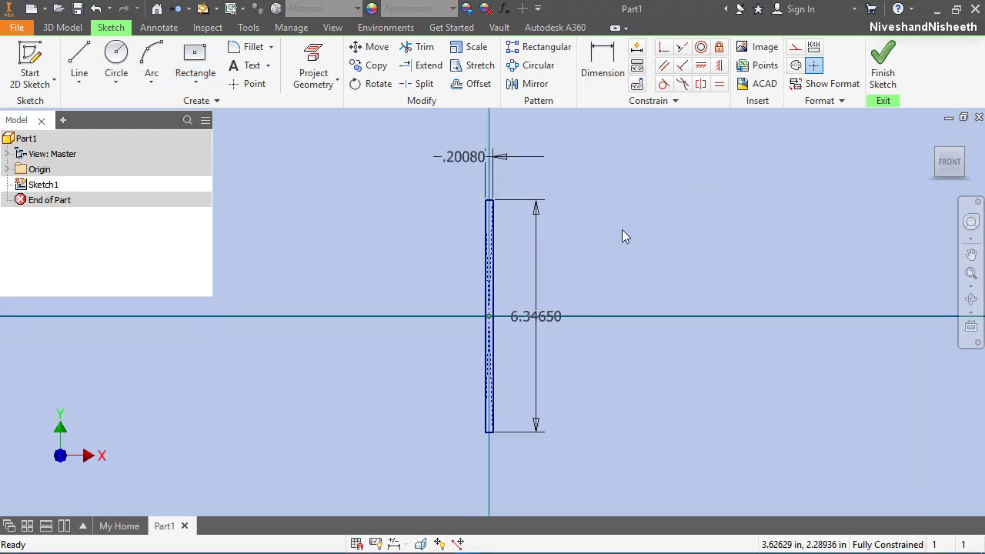
{"action": "scroll", "coordinate": [503, 150], "scroll_direction": "up", "scroll_amount": 3}
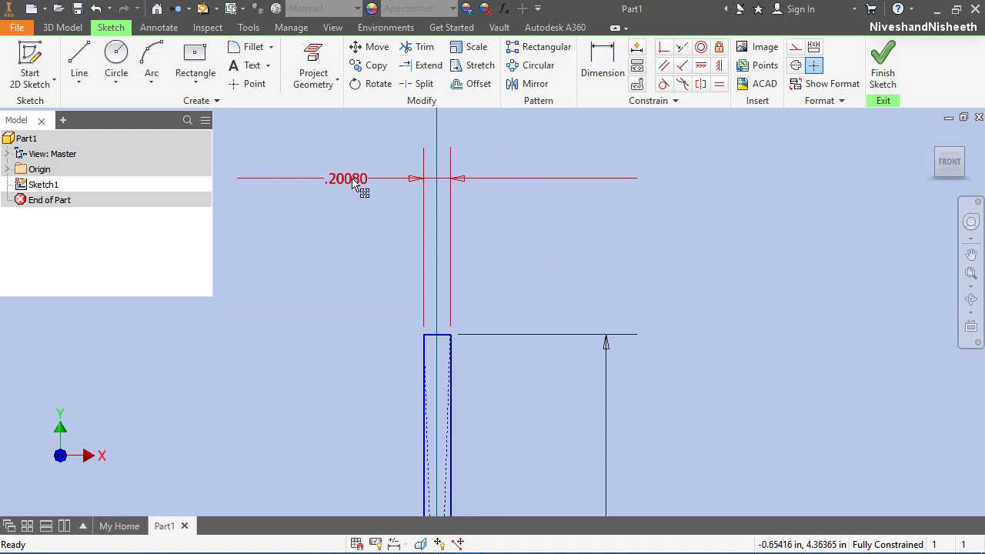
{"action": "left_click_drag", "start_coordinate": [355, 186], "coordinate": [440, 369]}
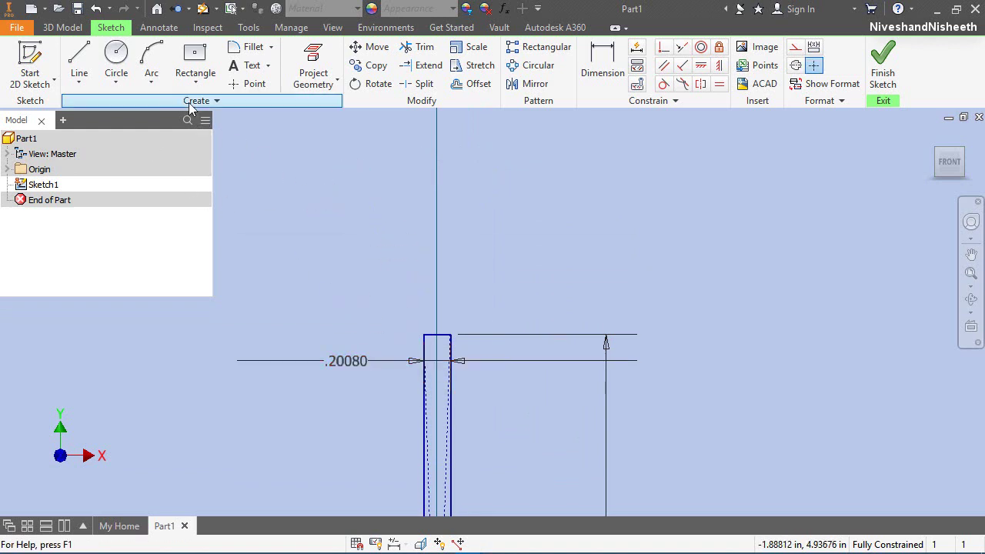
Step: Draw a horizontal line about 1.91 in long above the rectangle, crossing the vertical axis
{"action": "left_click", "coordinate": [73, 58]}
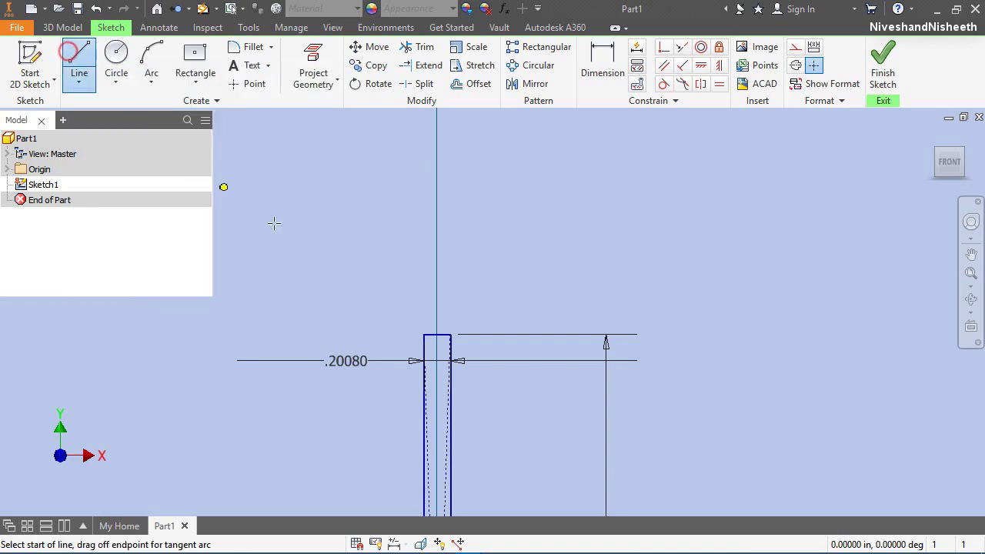
{"action": "left_click", "coordinate": [350, 268]}
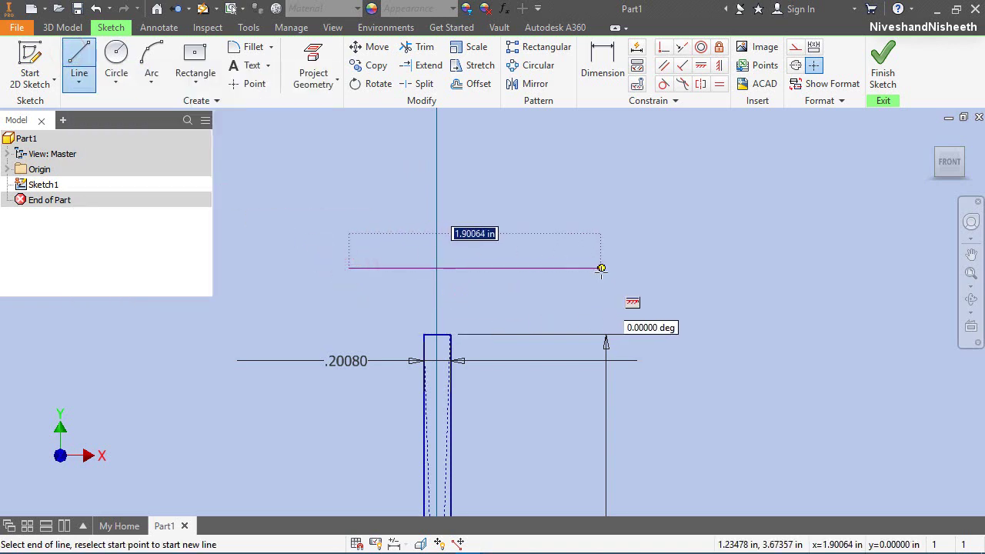
{"action": "left_click", "coordinate": [601, 268]}
{"action": "right_click", "coordinate": [581, 195]}
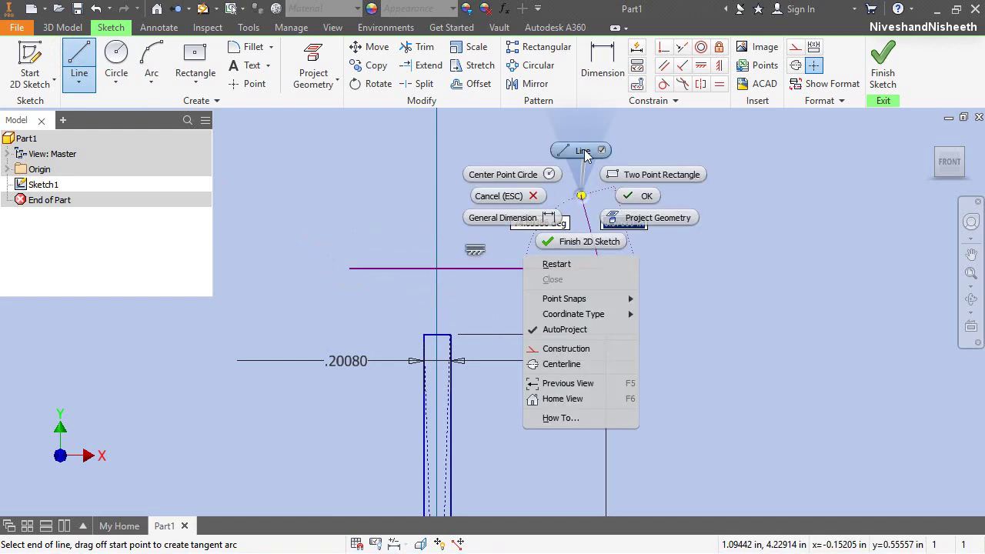
{"action": "left_click", "coordinate": [624, 198]}
{"action": "key", "text": "Escape"}
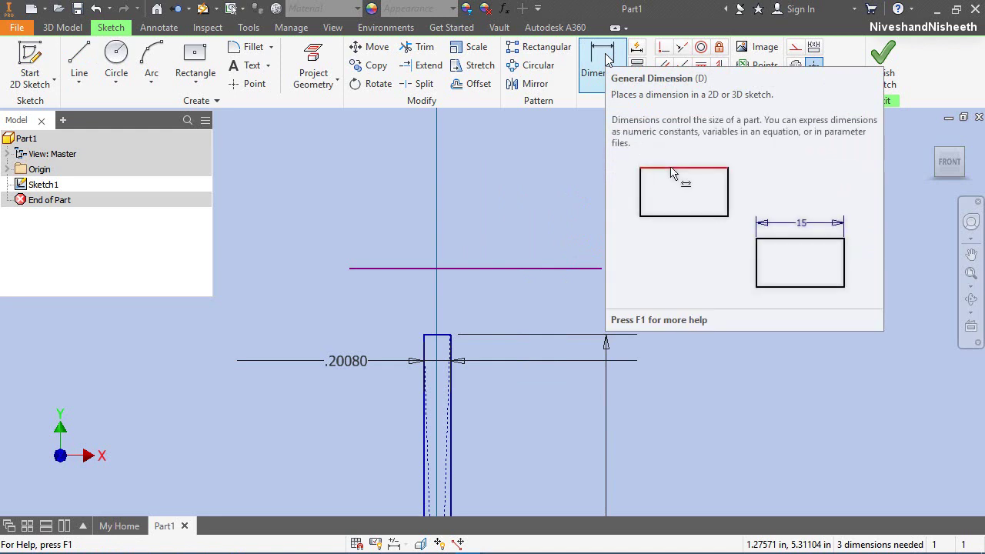
Step: Dimension the horizontal line above the rectangle to a length of 3.54330 in
{"action": "left_click", "coordinate": [605, 58]}
{"action": "left_click", "coordinate": [478, 267]}
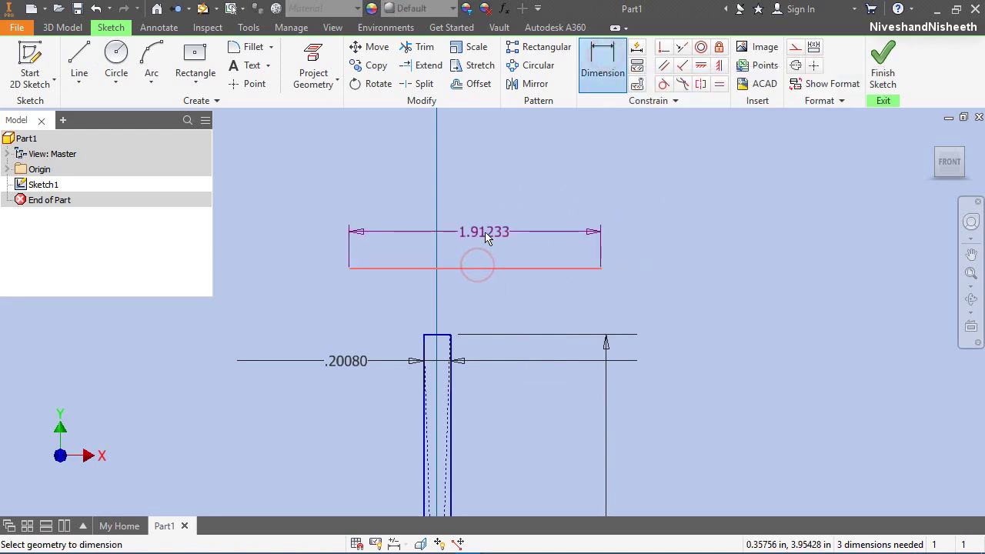
{"action": "left_click", "coordinate": [484, 231]}
{"action": "type", "text": "3.54"}
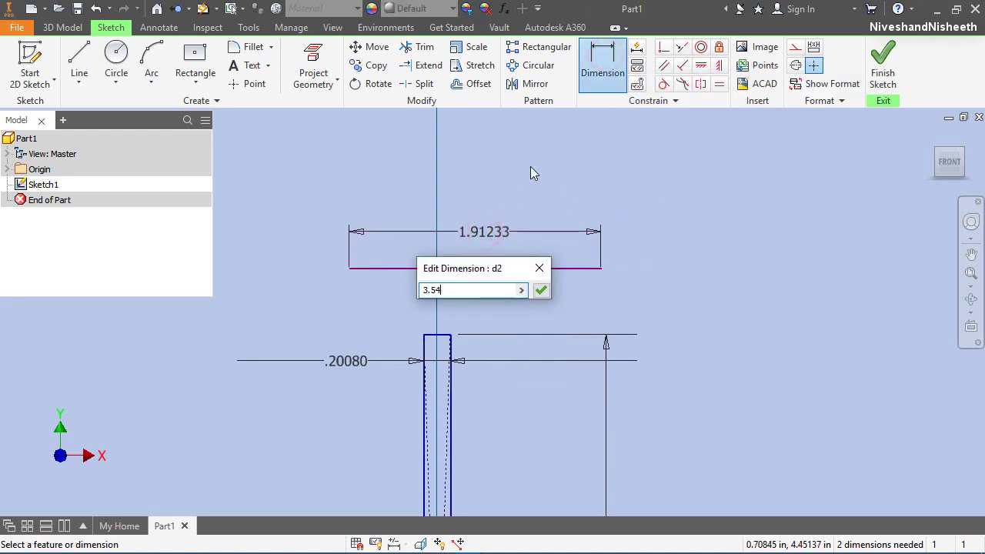
{"action": "type", "text": "330"}
{"action": "key", "text": "Return"}
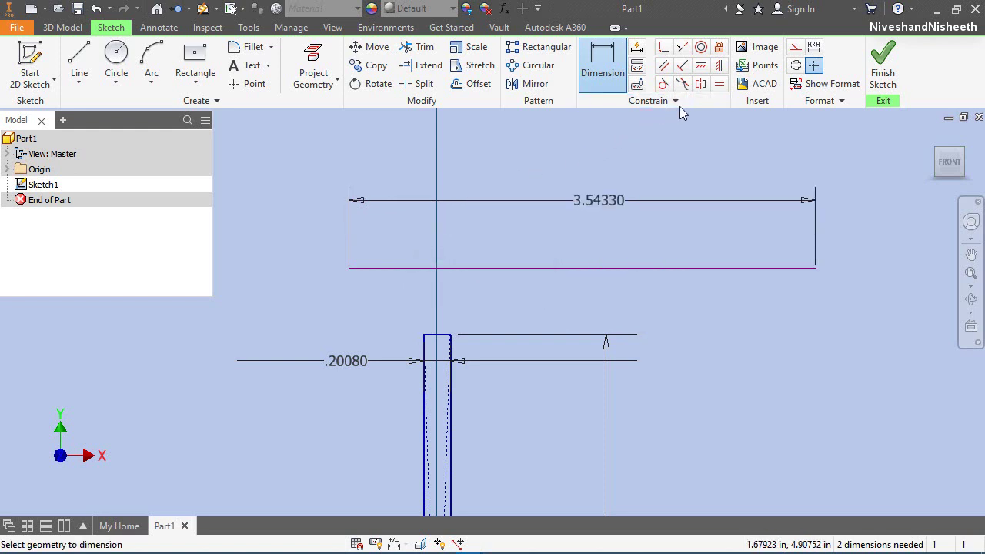
Step: Center the horizontal line over the rectangle by constraining its midpoint vertically to the sketch origin
{"action": "left_click", "coordinate": [719, 66]}
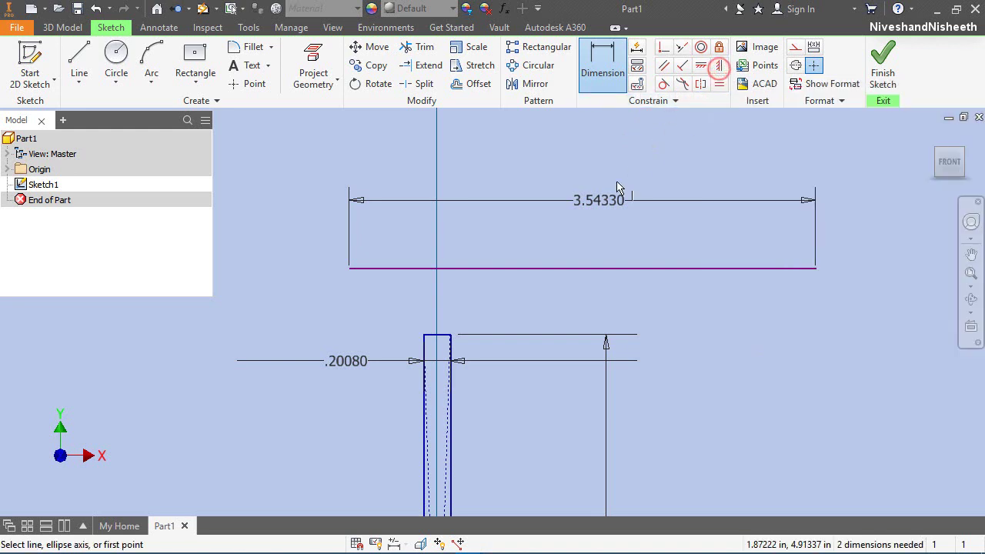
{"action": "left_click", "coordinate": [583, 269]}
{"action": "scroll", "coordinate": [484, 180], "scroll_direction": "up", "scroll_amount": 5}
{"action": "scroll", "coordinate": [484, 185], "scroll_direction": "down", "scroll_amount": 8}
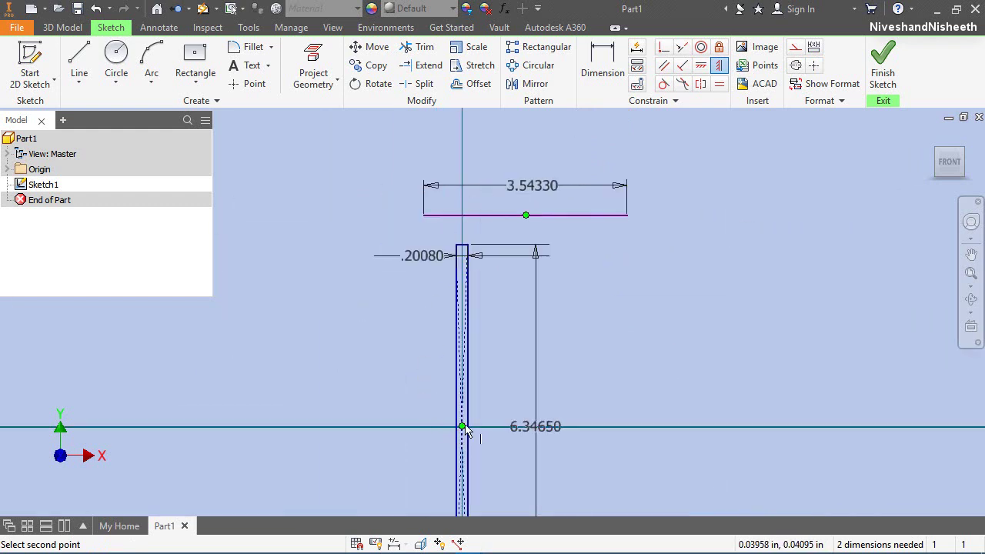
{"action": "left_click", "coordinate": [462, 427]}
{"action": "scroll", "coordinate": [523, 184], "scroll_direction": "up", "scroll_amount": 3}
{"action": "key", "text": "Escape"}
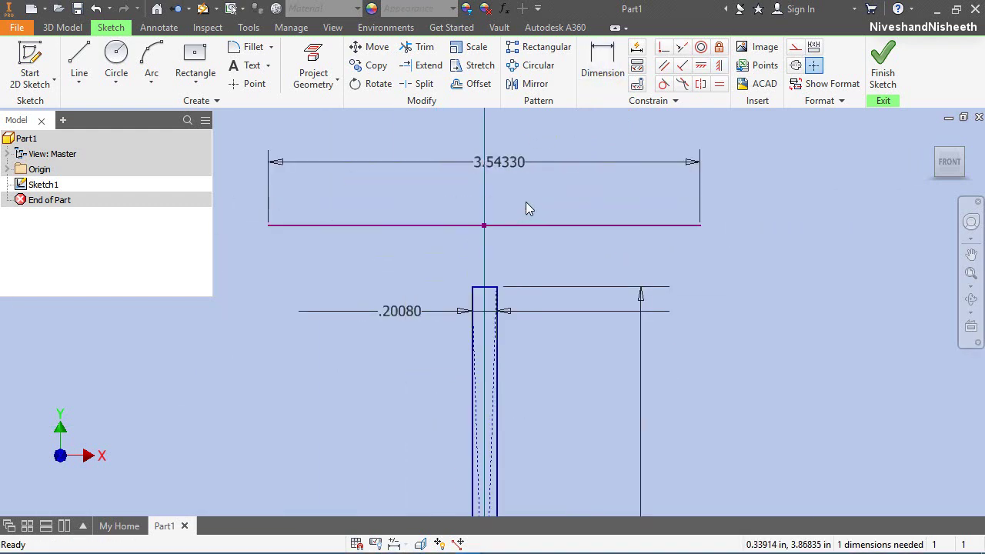
Step: Draw a 0.1358 in vertical line down from the horizontal line's left end, continuing with a sloped line to the rectangle's upper-left corner
{"action": "right_click", "coordinate": [390, 188]}
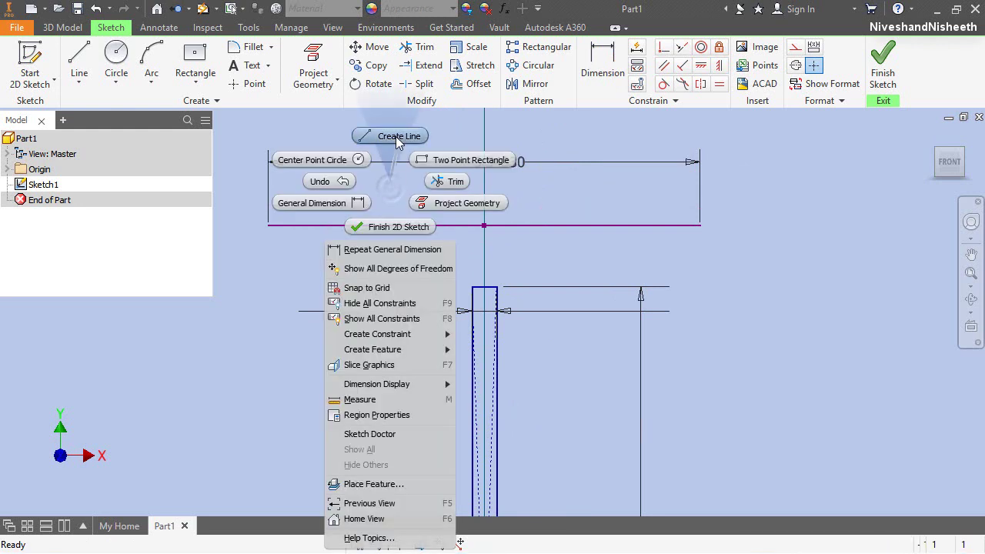
{"action": "left_click", "coordinate": [395, 137]}
{"action": "left_click", "coordinate": [267, 225]}
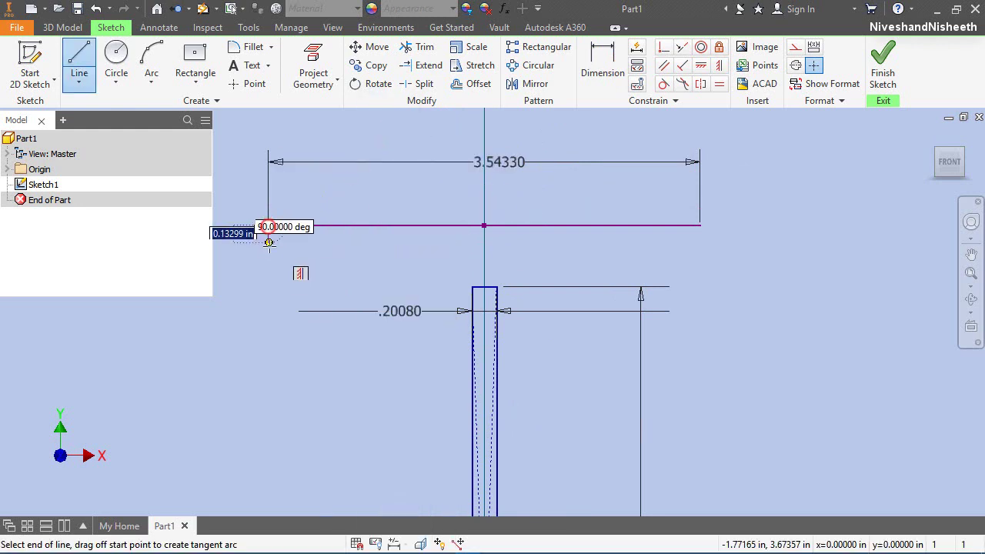
{"action": "type", "text": "0.1358"}
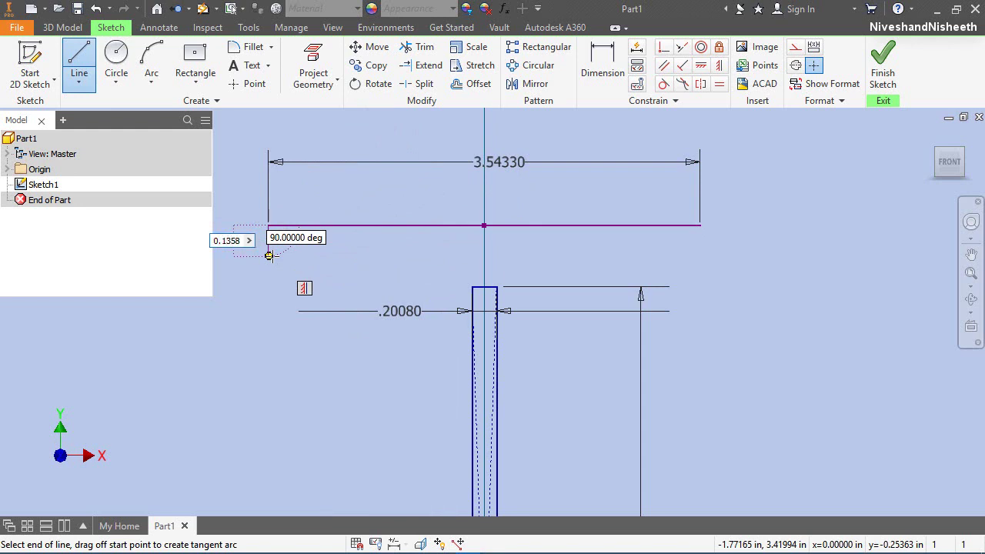
{"action": "key", "text": "Return"}
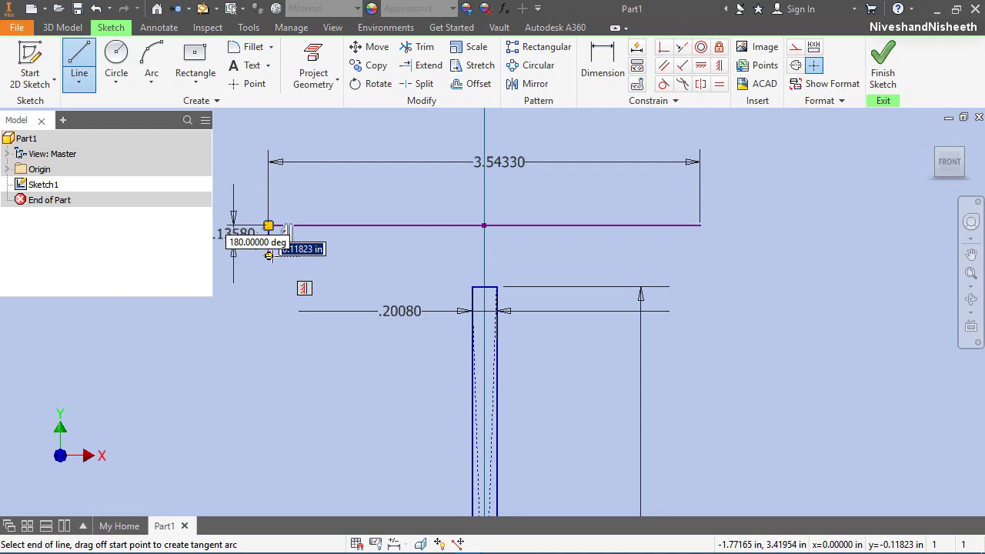
{"action": "double_click", "coordinate": [471, 287]}
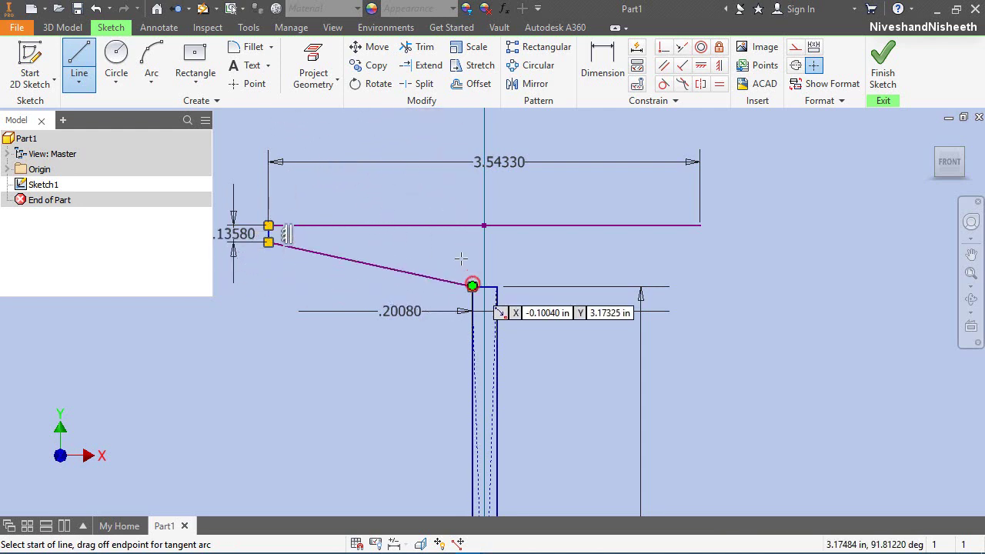
{"action": "right_click", "coordinate": [436, 190]}
{"action": "left_click", "coordinate": [486, 194]}
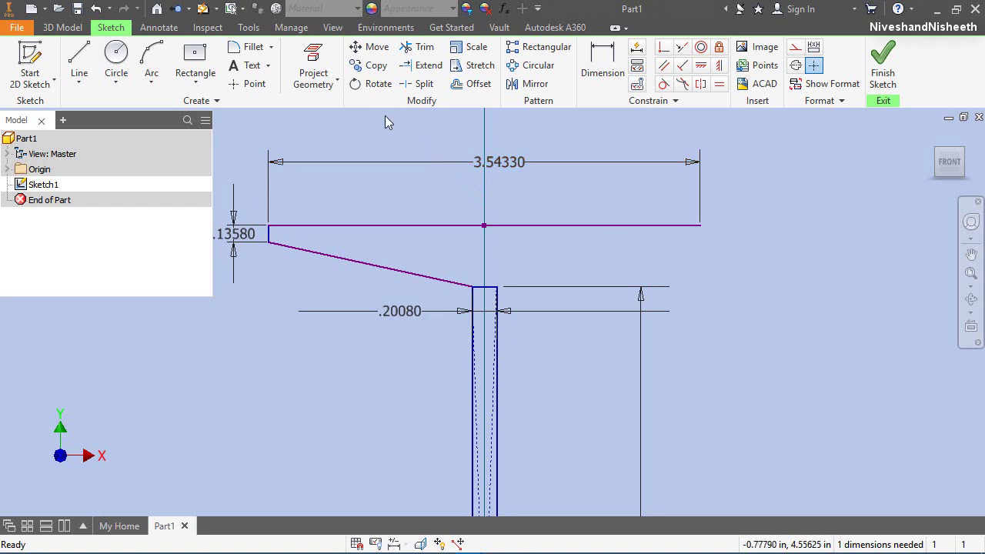
Step: Project the origin's Y axis into the sketch
{"action": "left_click", "coordinate": [312, 59]}
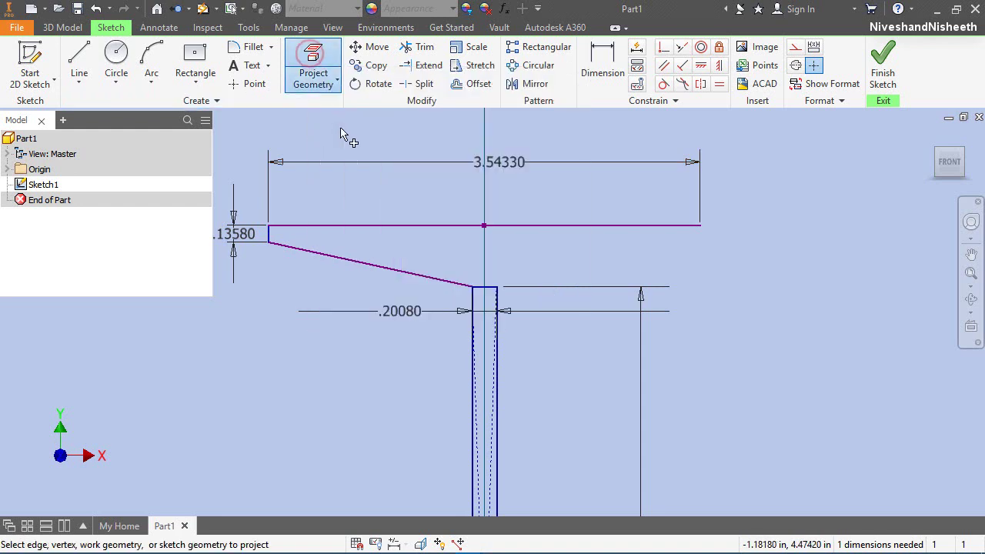
{"action": "left_click", "coordinate": [8, 169]}
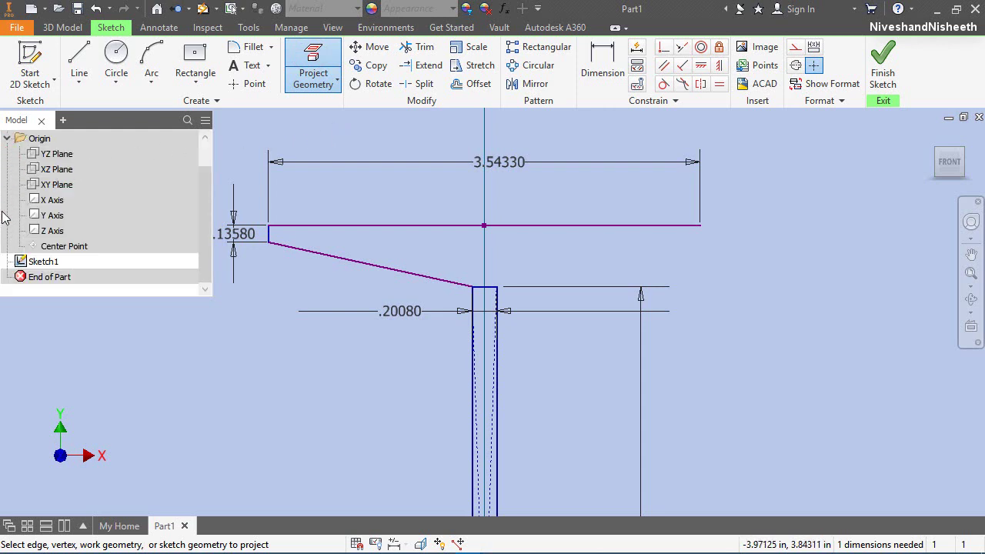
{"action": "left_click", "coordinate": [44, 215]}
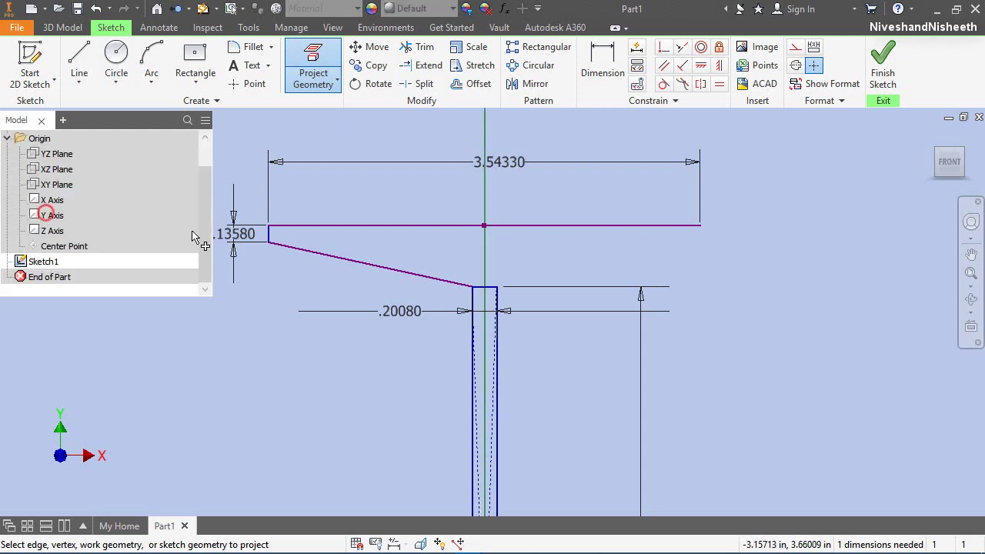
{"action": "right_click", "coordinate": [388, 192]}
{"action": "left_click", "coordinate": [429, 188]}
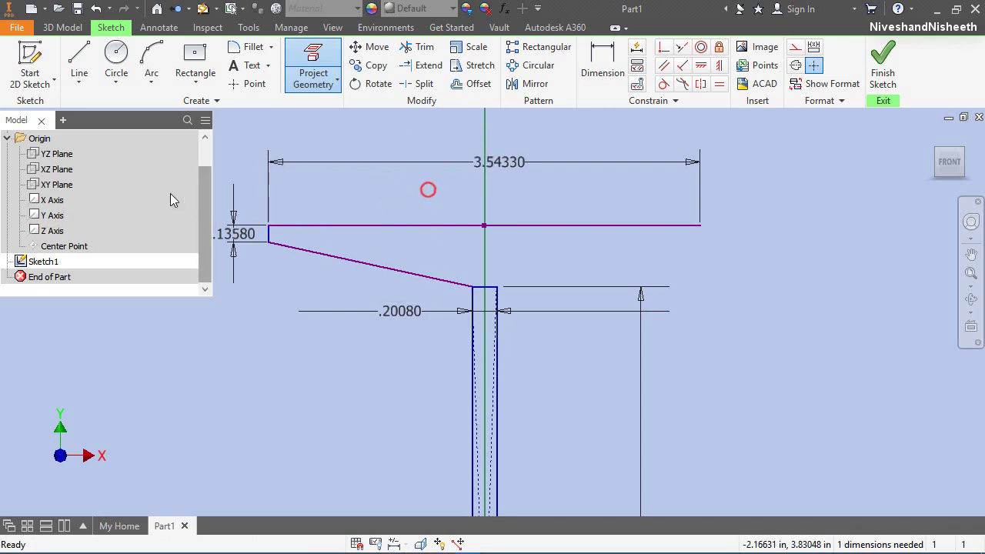
{"action": "left_click", "coordinate": [5, 139]}
Step: Convert the projected Y axis to a construction line
{"action": "left_click", "coordinate": [486, 188]}
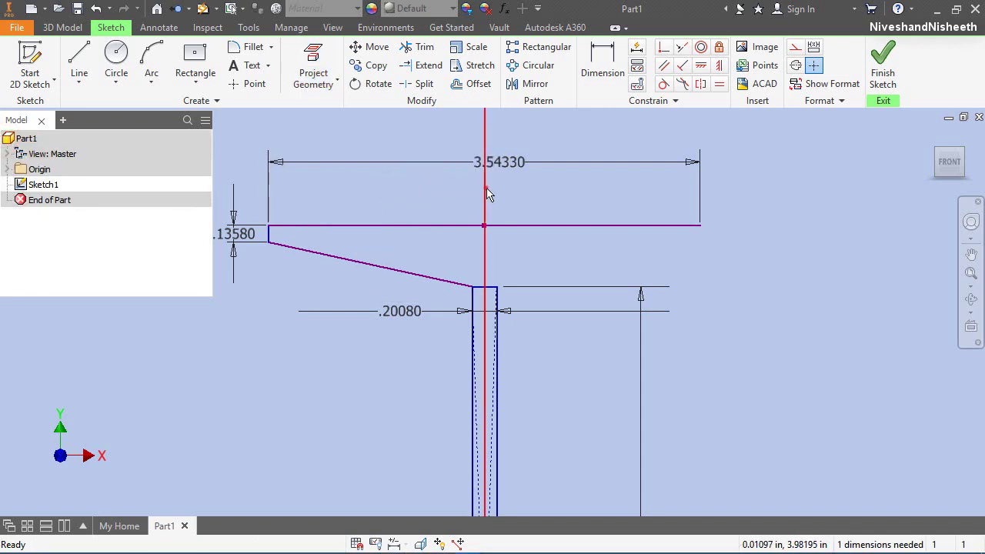
{"action": "left_click", "coordinate": [797, 48]}
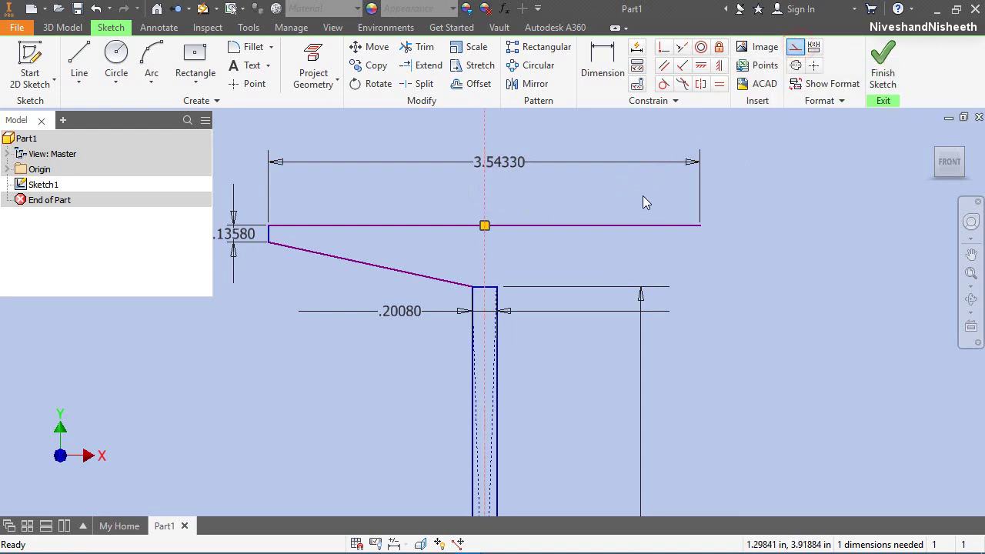
{"action": "left_click", "coordinate": [642, 196]}
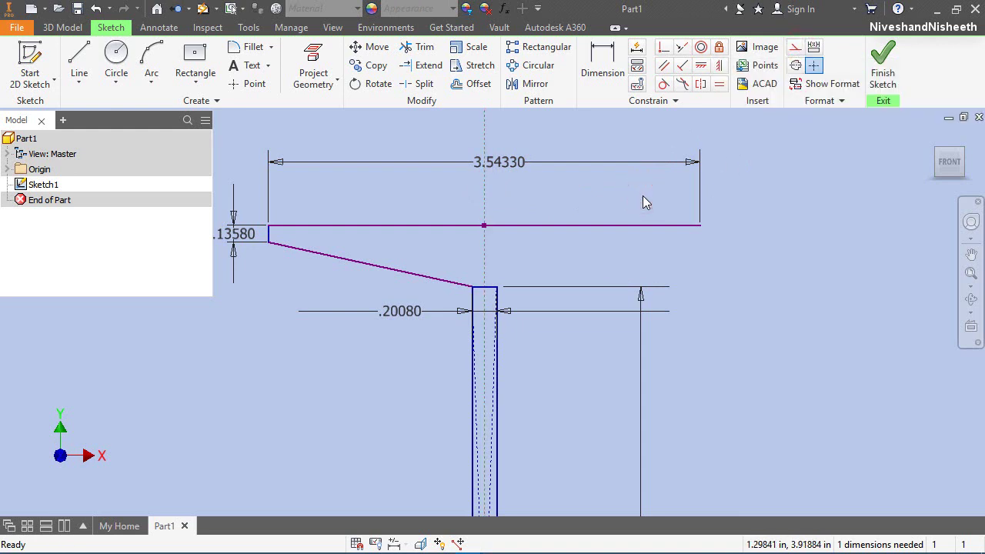
Step: Mirror the short vertical end line and the sloped line about the Y-axis construction line to complete the upper flange
{"action": "left_click", "coordinate": [531, 86]}
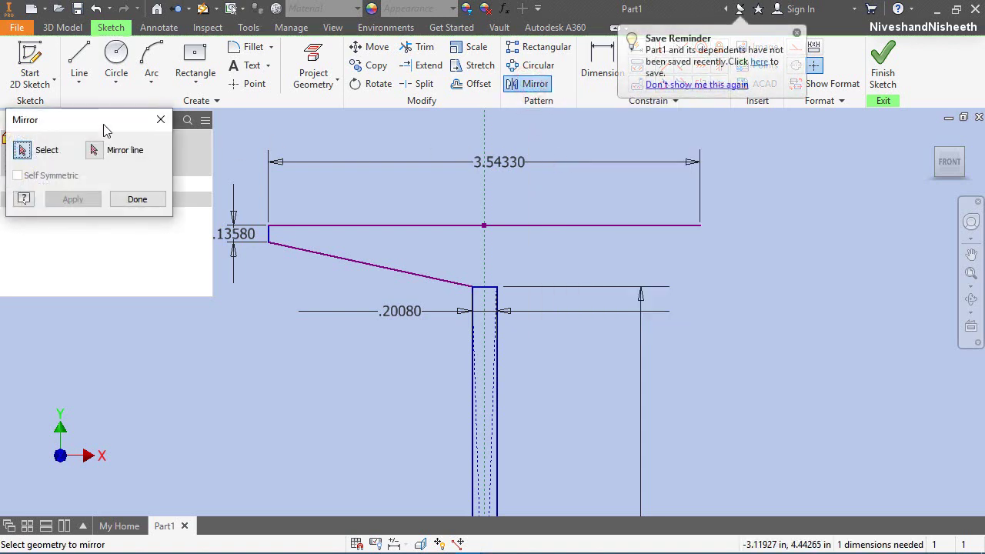
{"action": "left_click_drag", "start_coordinate": [106, 131], "coordinate": [840, 150]}
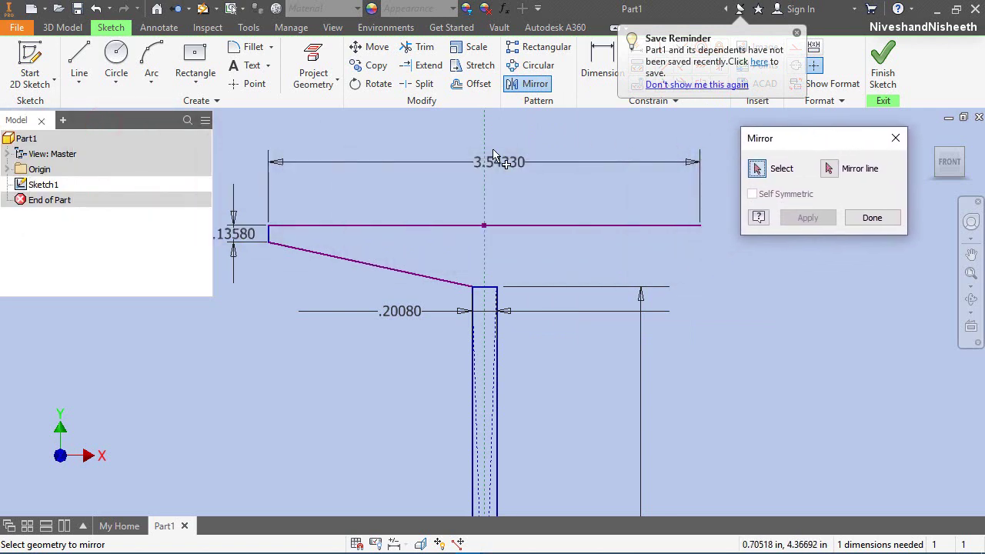
{"action": "left_click", "coordinate": [295, 247]}
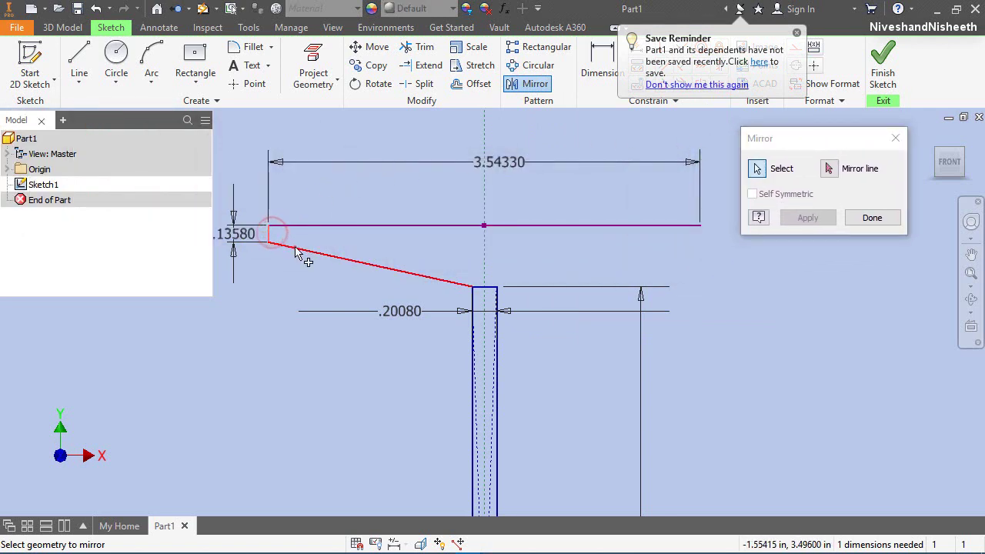
{"action": "left_click", "coordinate": [842, 143]}
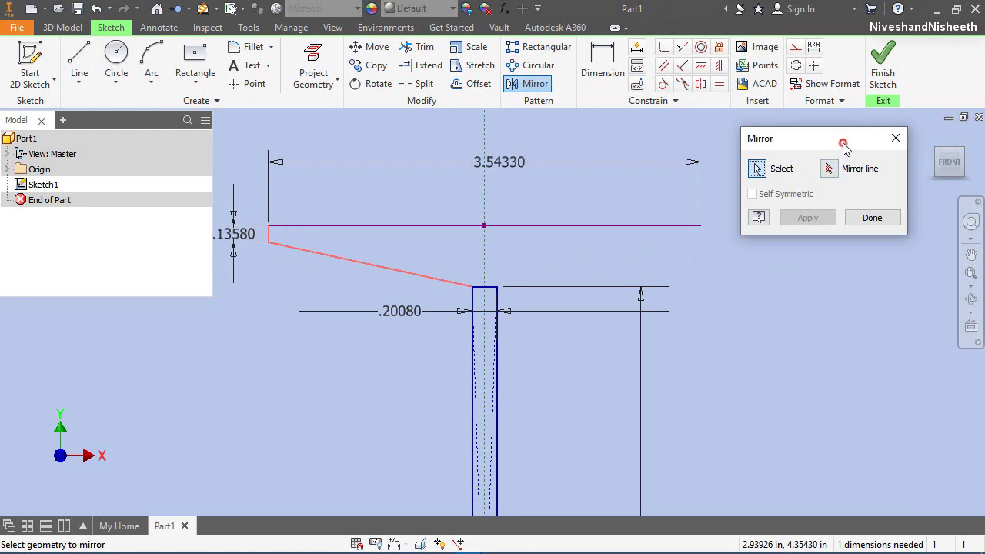
{"action": "left_click", "coordinate": [830, 170]}
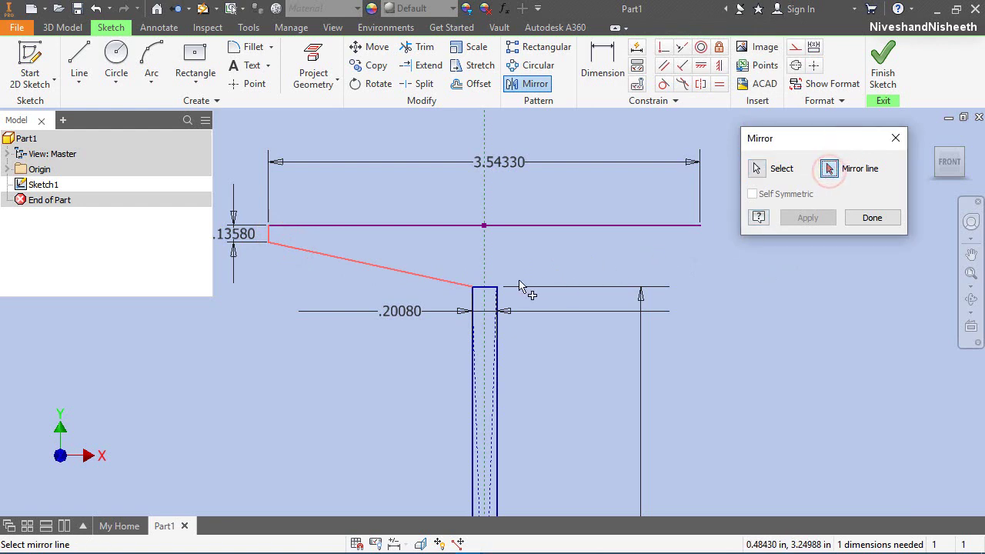
{"action": "left_click", "coordinate": [485, 264]}
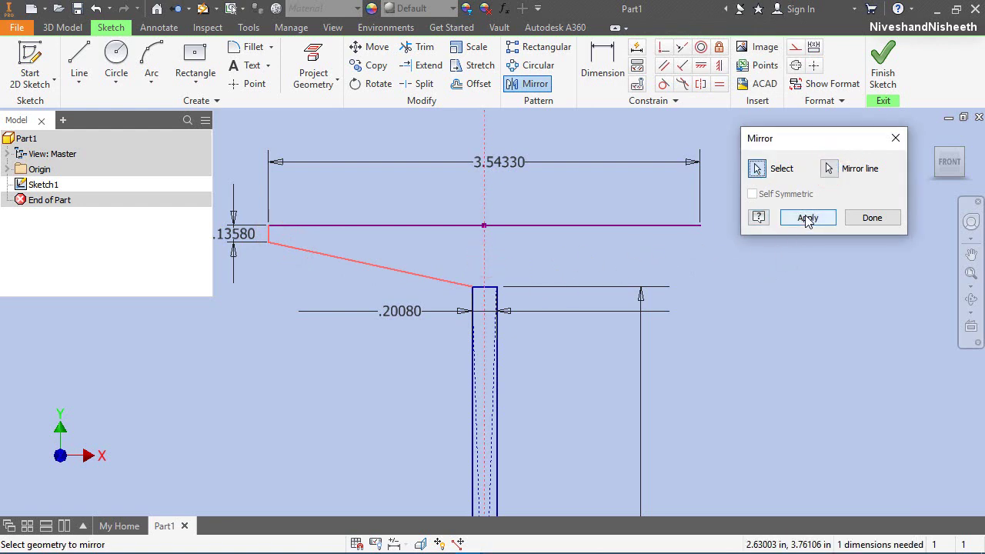
{"action": "left_click", "coordinate": [807, 218]}
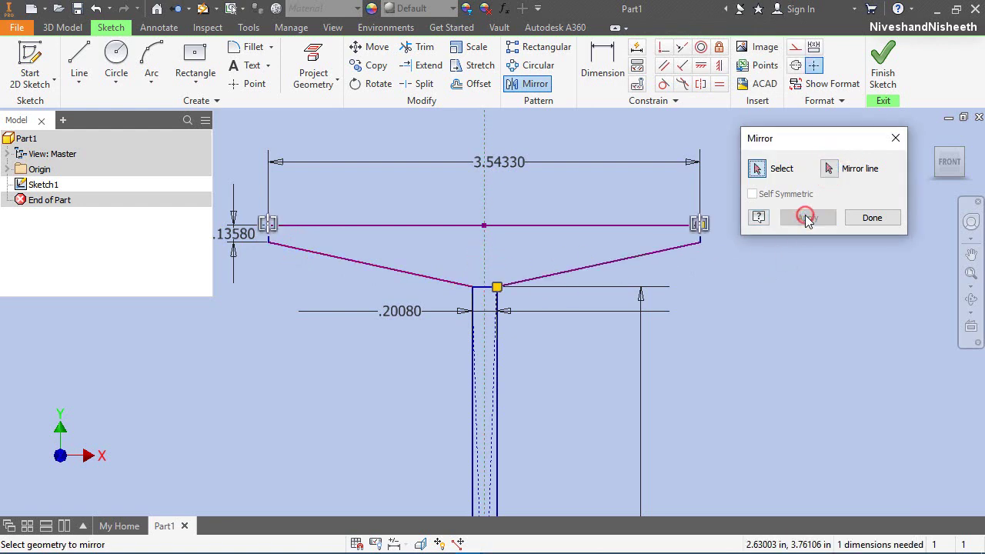
{"action": "left_click", "coordinate": [872, 218]}
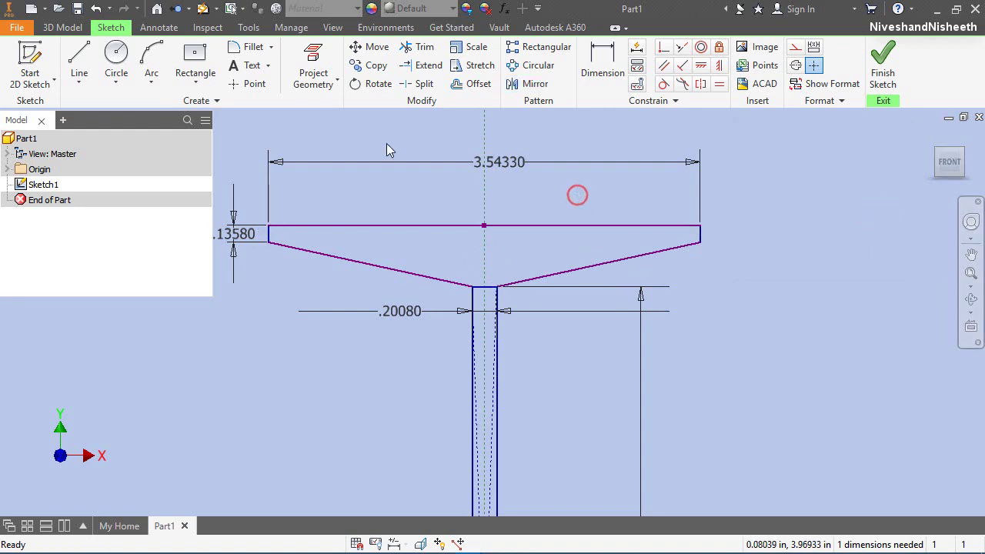
Step: Project the origin's X axis into the sketch and convert it to a construction line
{"action": "left_click", "coordinate": [323, 56]}
{"action": "scroll", "coordinate": [347, 176], "scroll_direction": "down", "scroll_amount": 5}
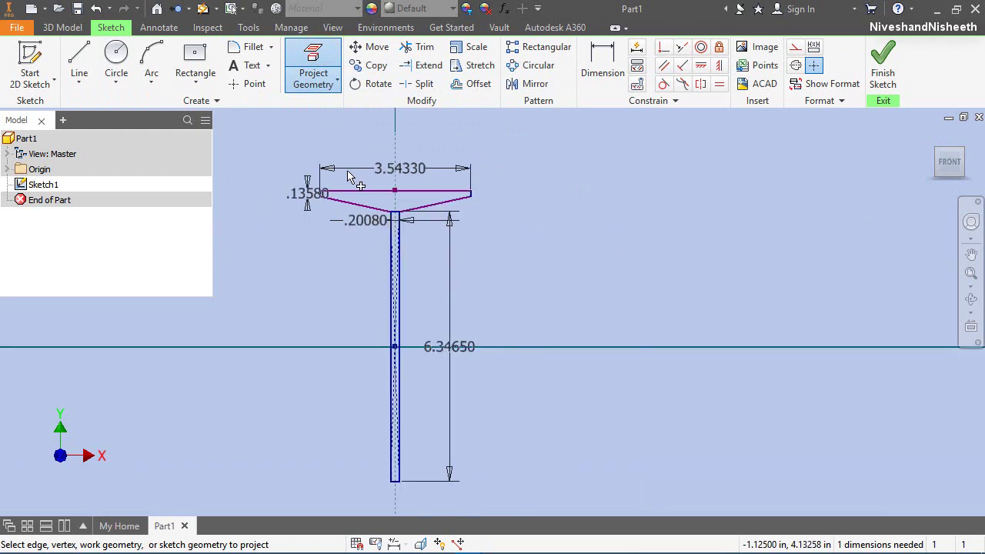
{"action": "left_click", "coordinate": [9, 170]}
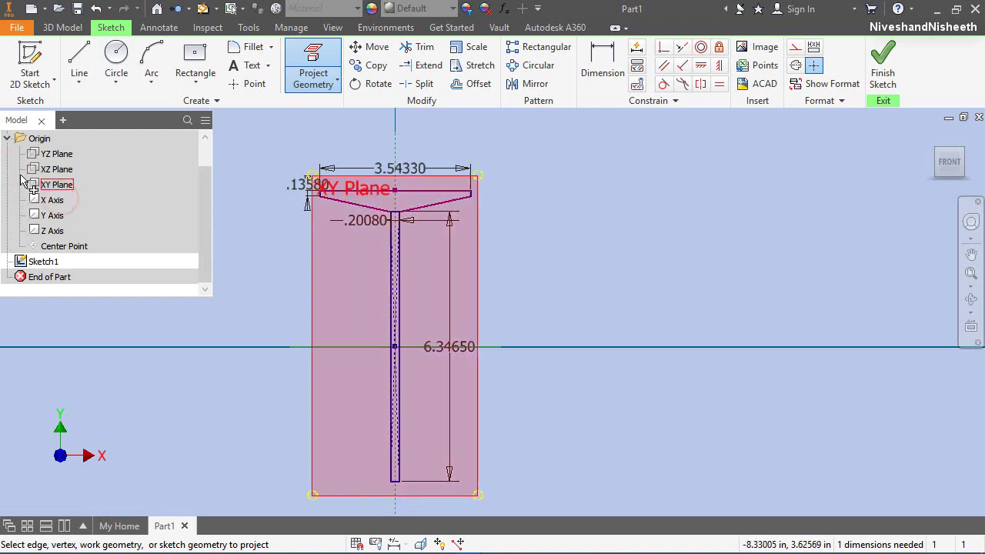
{"action": "left_click", "coordinate": [7, 138]}
{"action": "right_click", "coordinate": [524, 248]}
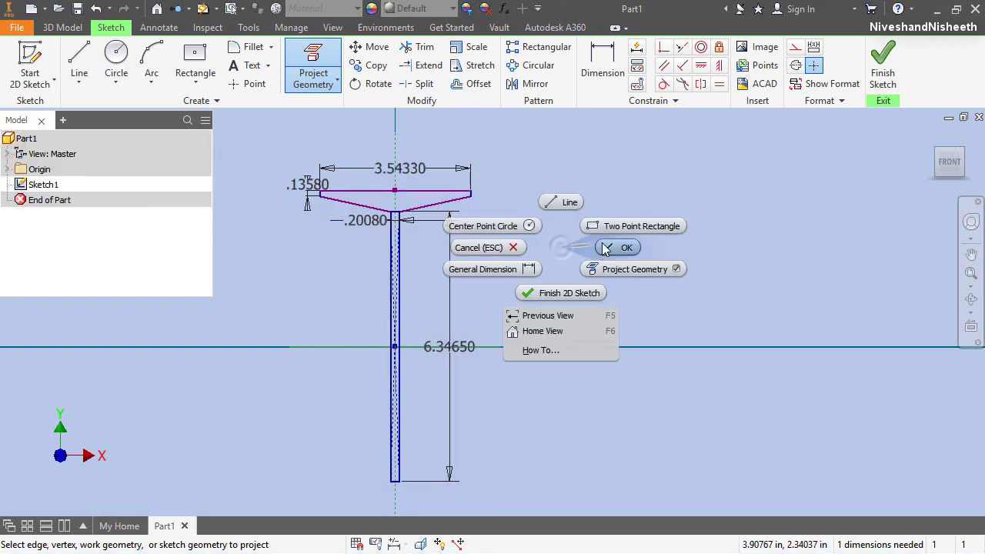
{"action": "left_click", "coordinate": [602, 244]}
{"action": "left_click", "coordinate": [477, 347]}
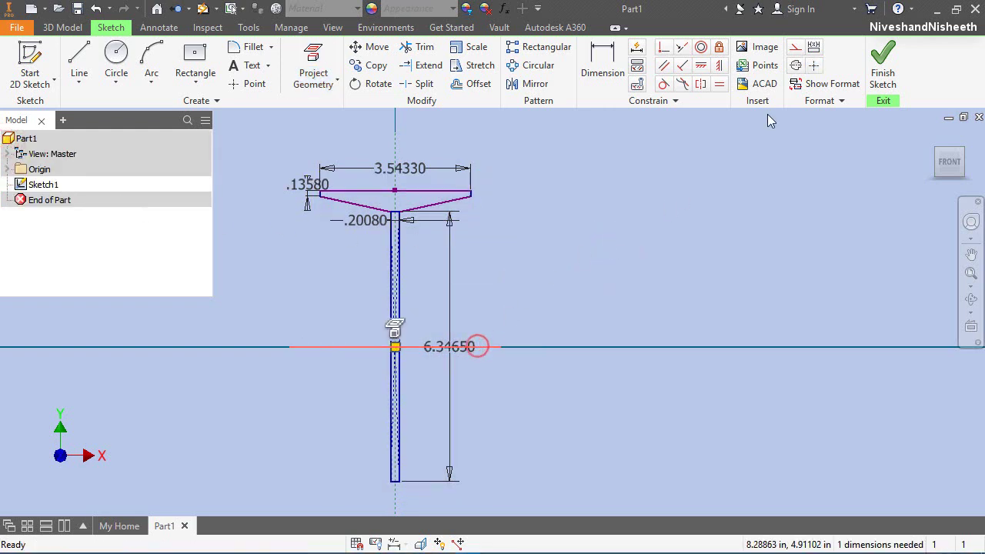
{"action": "left_click", "coordinate": [794, 47]}
Step: Move the rectangle's height dimension farther out to the right of the profile
{"action": "left_click", "coordinate": [449, 346]}
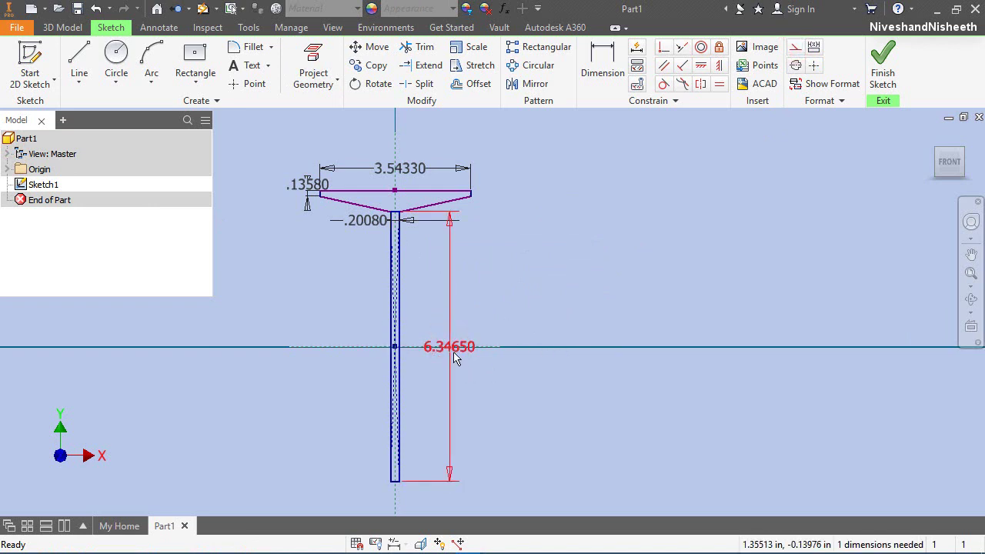
{"action": "left_click_drag", "start_coordinate": [468, 352], "coordinate": [538, 281]}
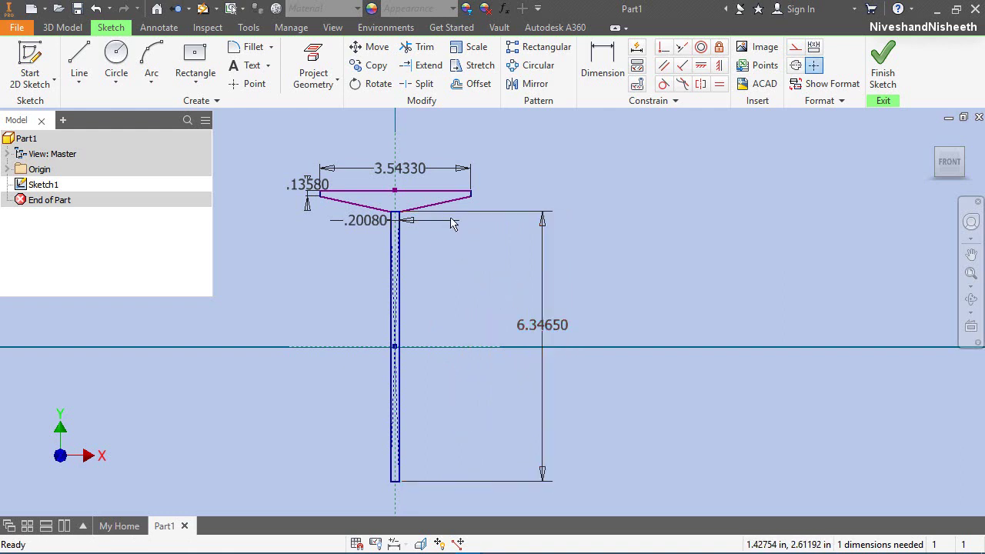
Step: Mirror the upper flange's horizontal line, both end lines and both sloped lines about the X-axis construction line to form the lower flange
{"action": "left_click", "coordinate": [514, 86]}
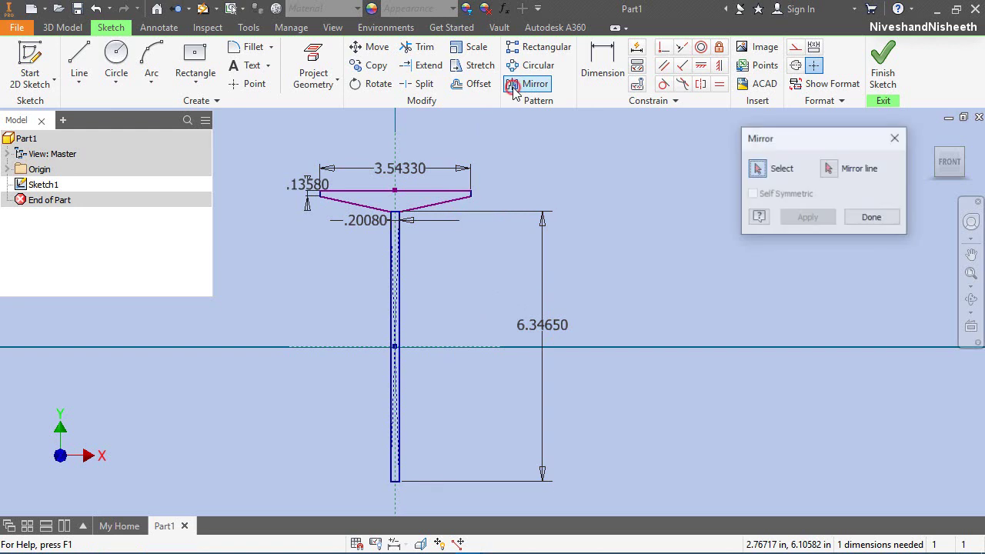
{"action": "scroll", "coordinate": [353, 189], "scroll_direction": "down", "scroll_amount": 2}
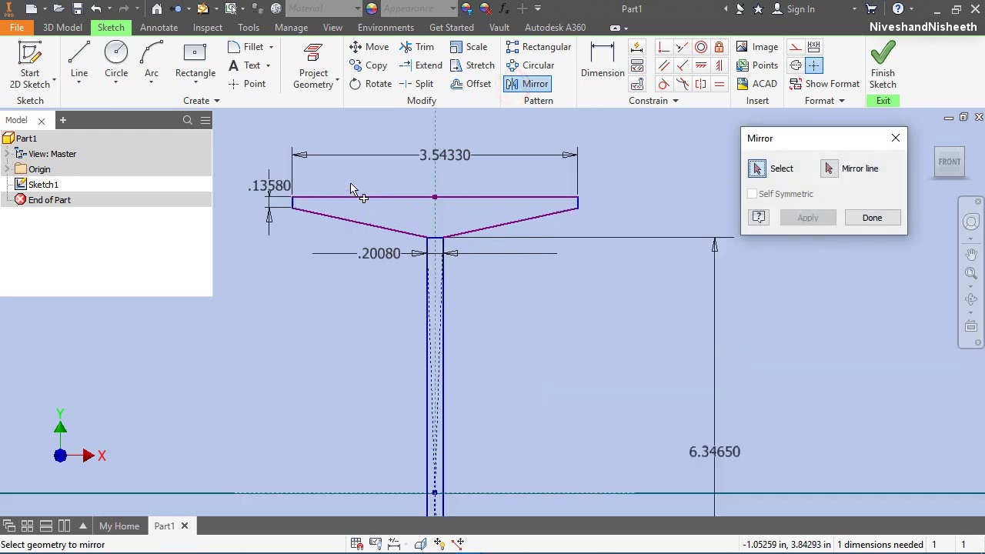
{"action": "mouse_move", "coordinate": [259, 145]}
{"action": "left_mouse_down"}
{"action": "mouse_move", "coordinate": [415, 207]}
{"action": "mouse_move", "coordinate": [608, 228]}
{"action": "left_mouse_up"}
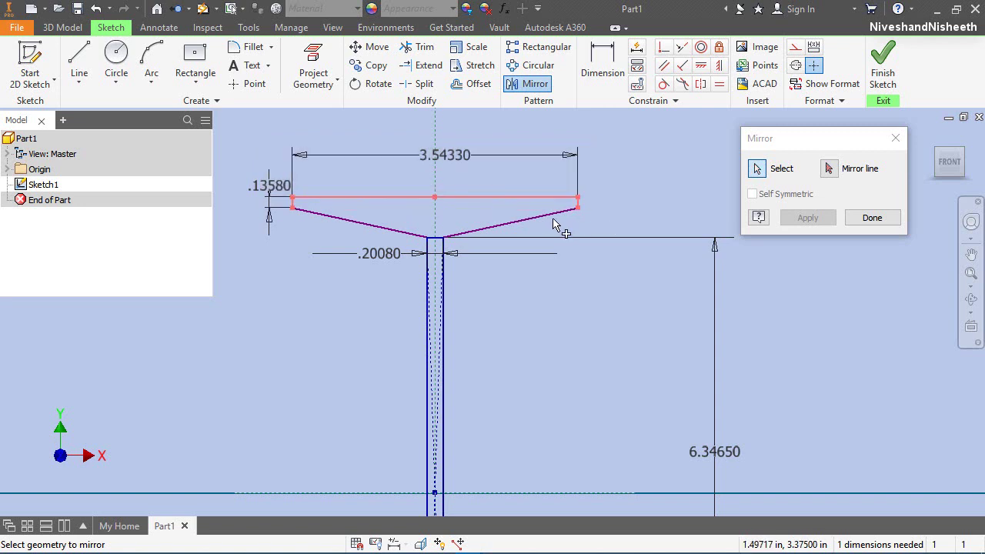
{"action": "left_click", "coordinate": [550, 218]}
{"action": "left_click", "coordinate": [385, 231]}
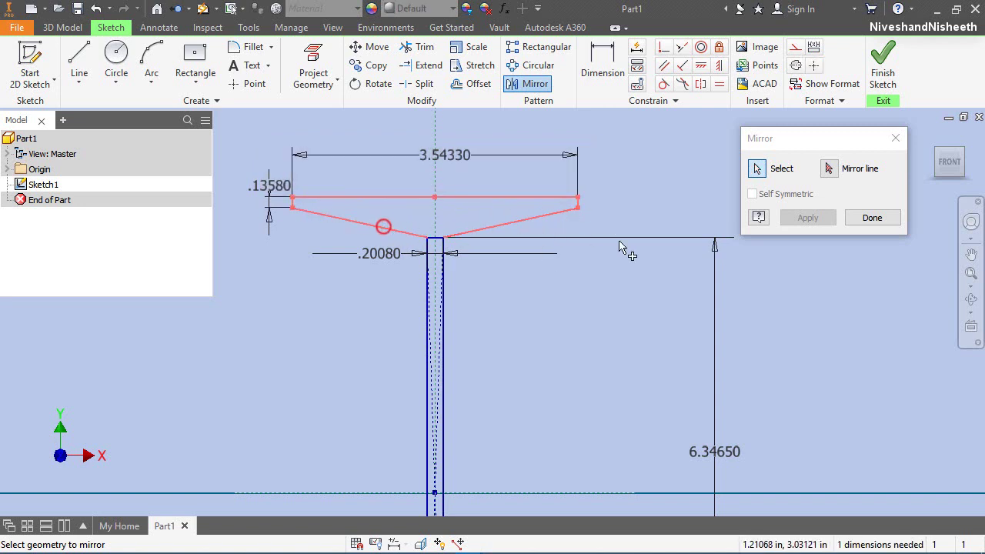
{"action": "left_click", "coordinate": [829, 168]}
{"action": "scroll", "coordinate": [440, 193], "scroll_direction": "up", "scroll_amount": 2}
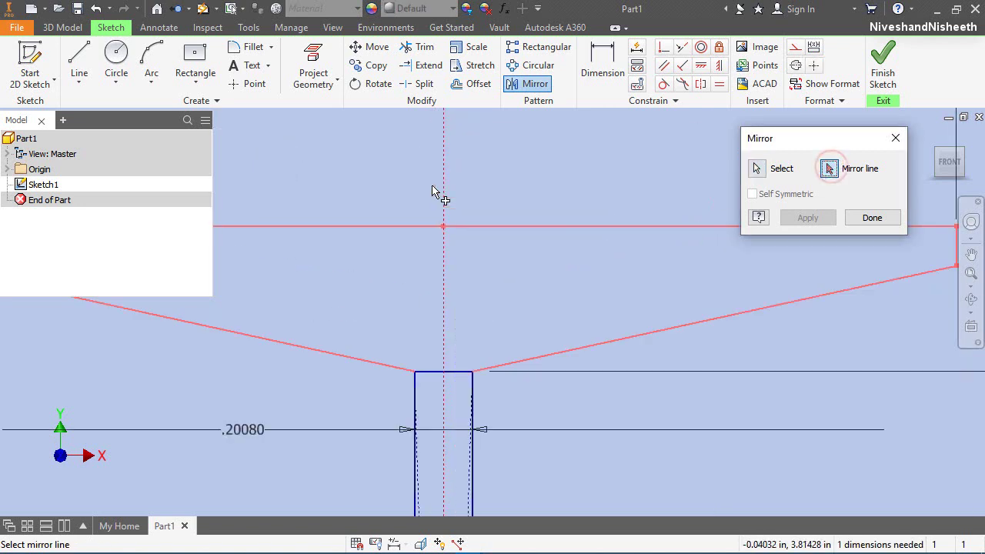
{"action": "scroll", "coordinate": [433, 190], "scroll_direction": "down", "scroll_amount": 5}
{"action": "left_click", "coordinate": [416, 265]}
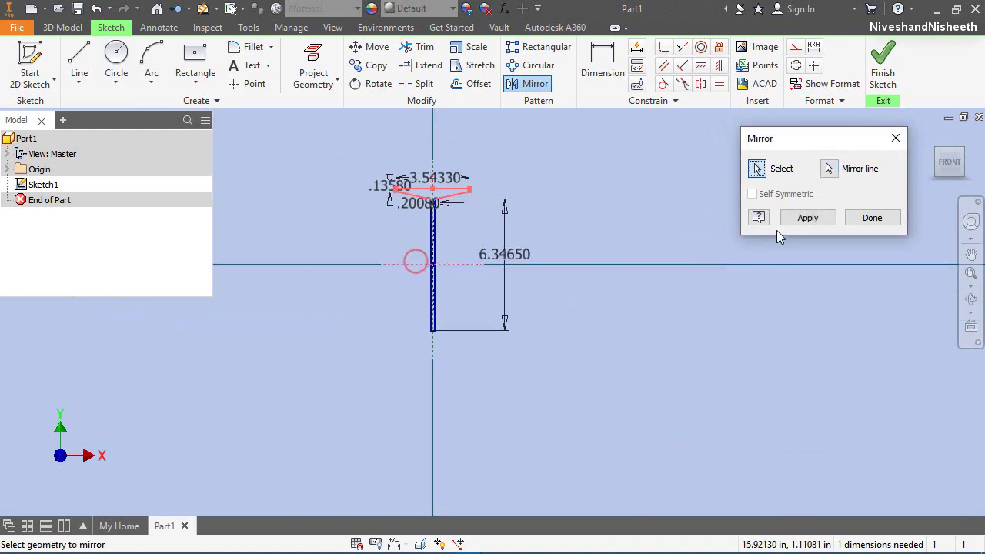
{"action": "left_click", "coordinate": [800, 219]}
{"action": "left_click", "coordinate": [872, 218]}
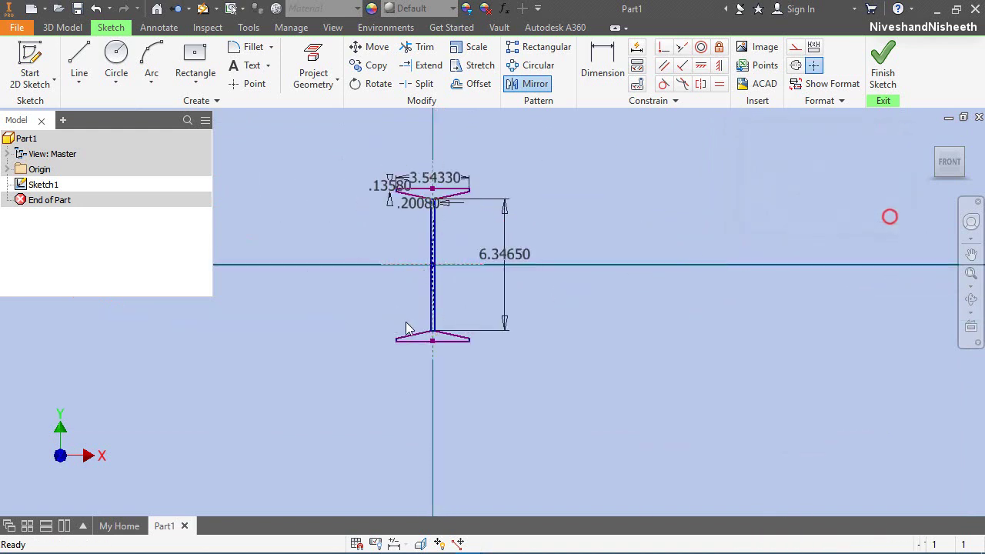
{"action": "scroll", "coordinate": [377, 291], "scroll_direction": "up", "scroll_amount": 3}
{"action": "scroll", "coordinate": [494, 387], "scroll_direction": "up", "scroll_amount": 3}
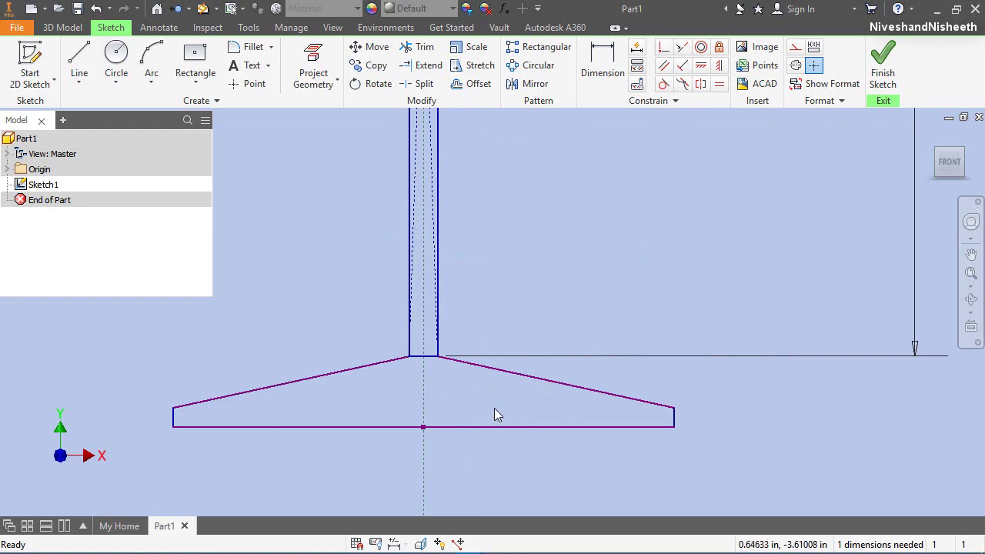
Step: Dimension the overall height between the outer horizontal lines of the upper and lower flanges and set it to 6.8898 in
{"action": "scroll", "coordinate": [492, 431], "scroll_direction": "down", "scroll_amount": 5}
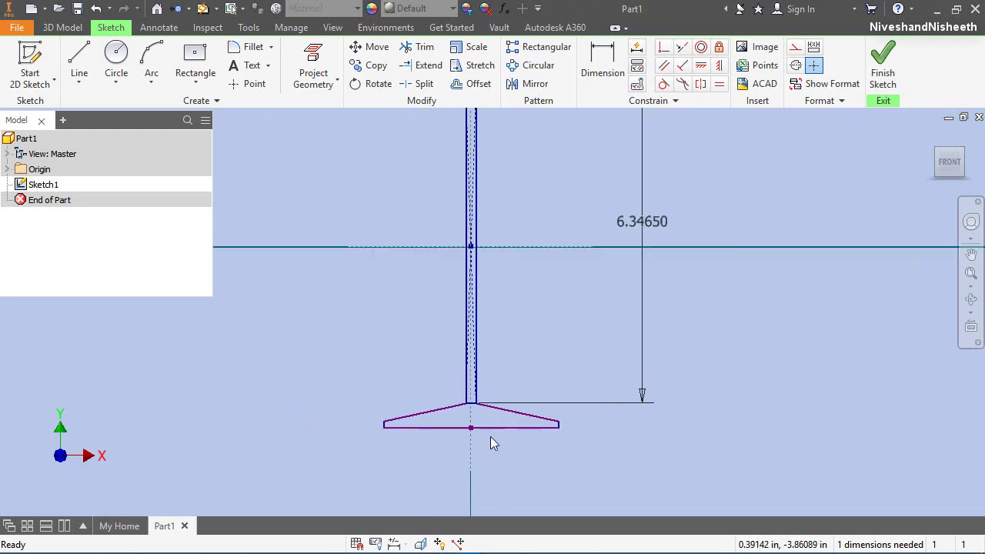
{"action": "left_click", "coordinate": [597, 62]}
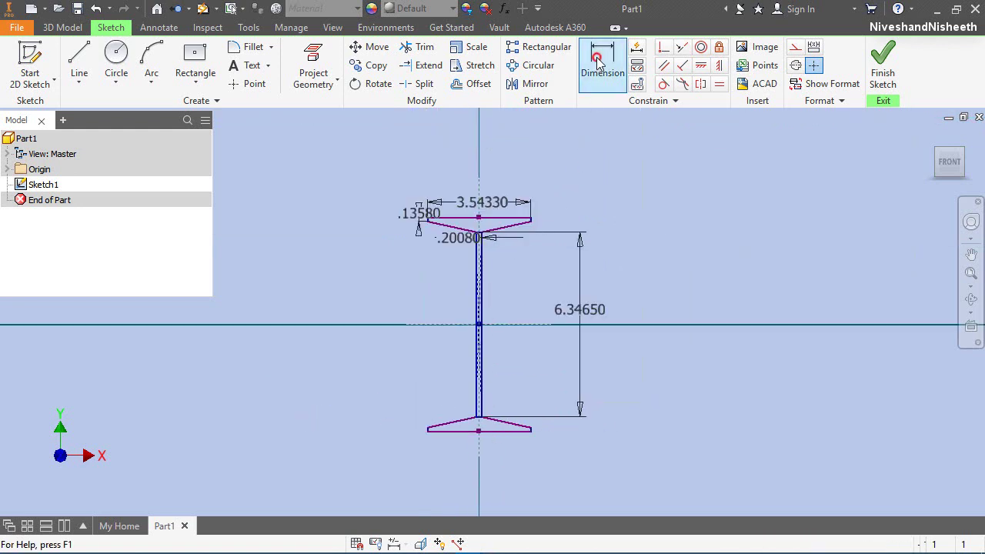
{"action": "left_click", "coordinate": [510, 220]}
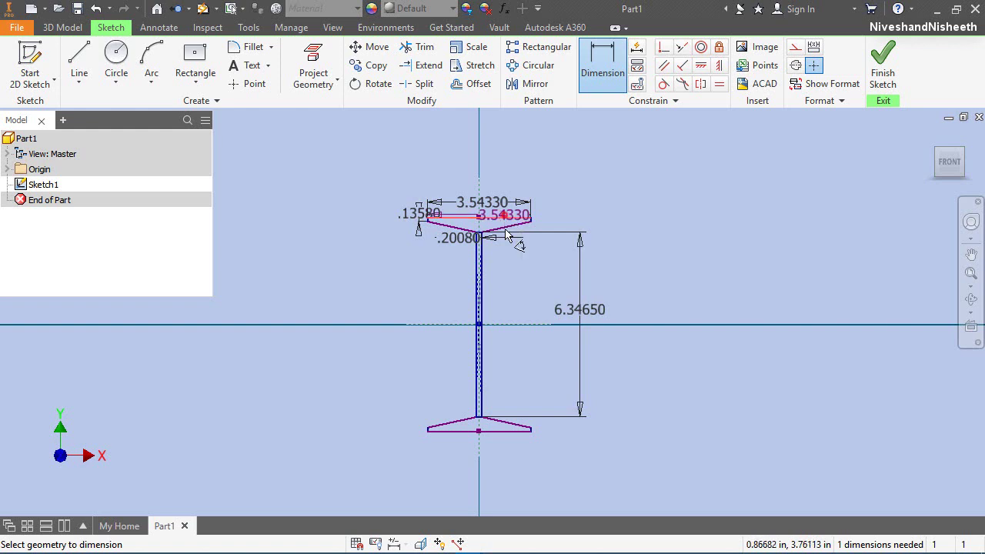
{"action": "left_click", "coordinate": [506, 431]}
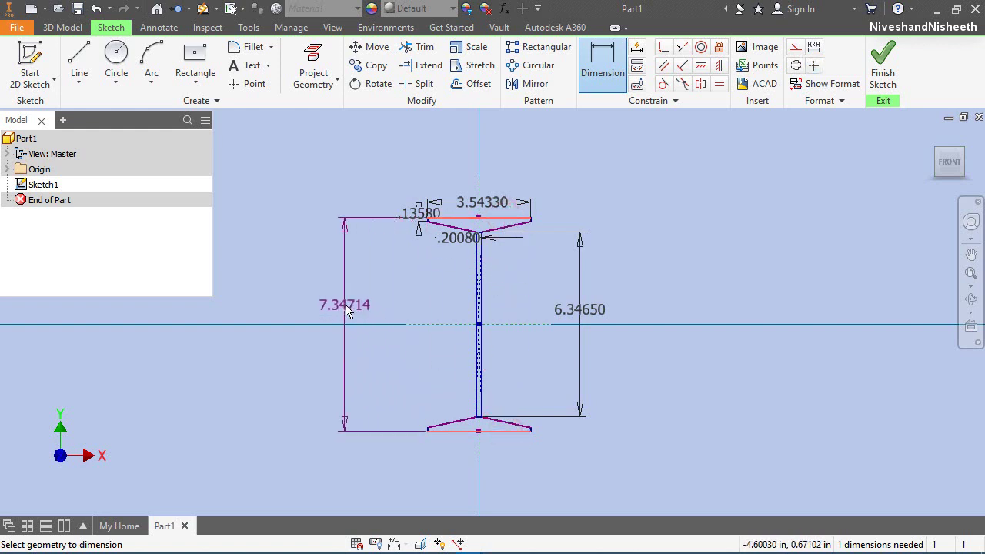
{"action": "left_click", "coordinate": [346, 310]}
{"action": "type", "text": "6."}
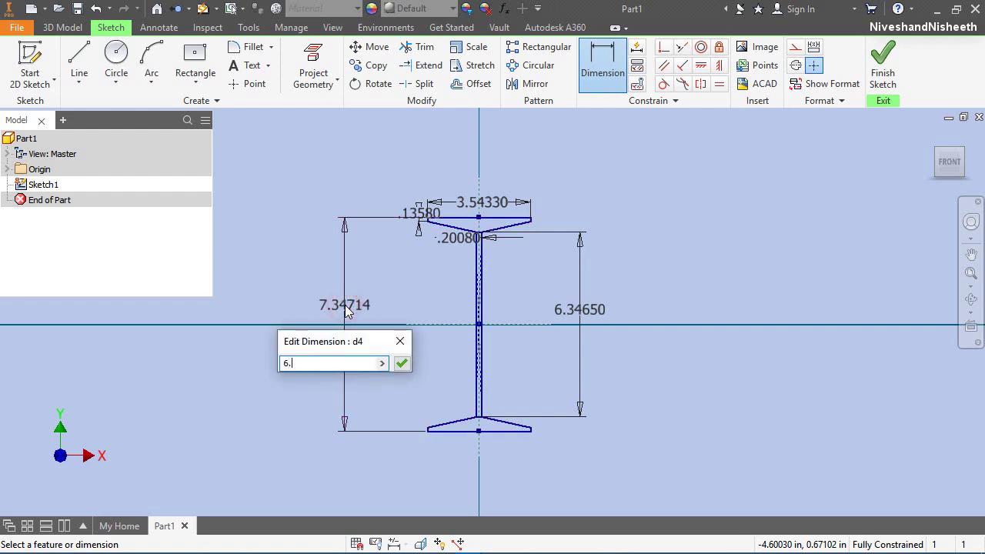
{"action": "type", "text": "8898"}
{"action": "key", "text": "Return"}
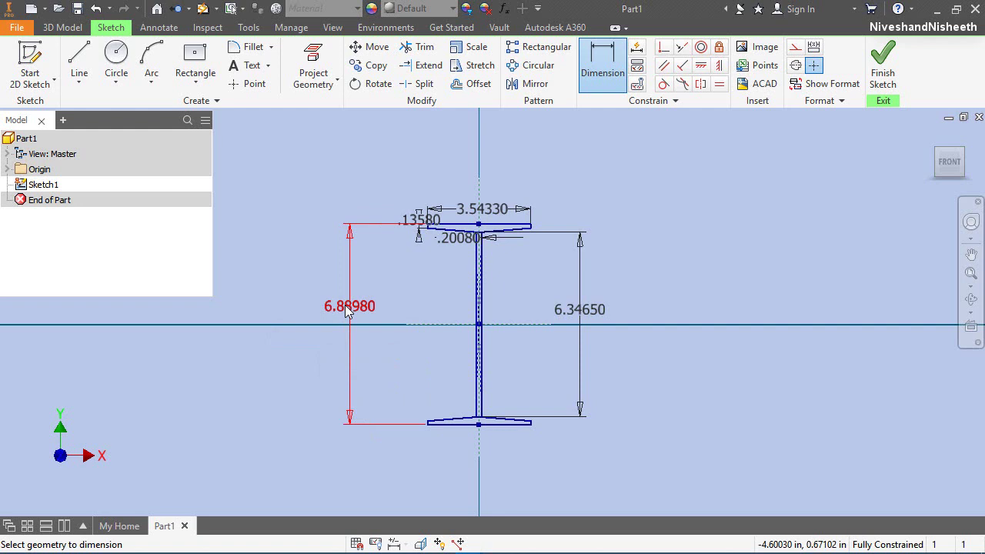
{"action": "right_click", "coordinate": [369, 177]}
{"action": "left_click", "coordinate": [408, 173]}
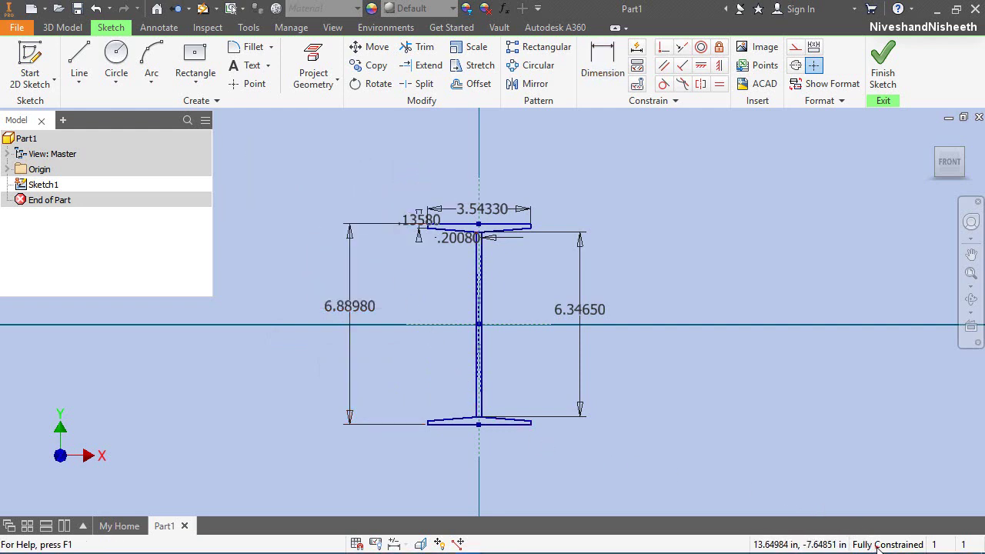
{"action": "left_click", "coordinate": [639, 228]}
Step: Convert the short horizontal lines where the web meets the upper and lower flanges to construction lines
{"action": "scroll", "coordinate": [492, 229], "scroll_direction": "down", "scroll_amount": 2}
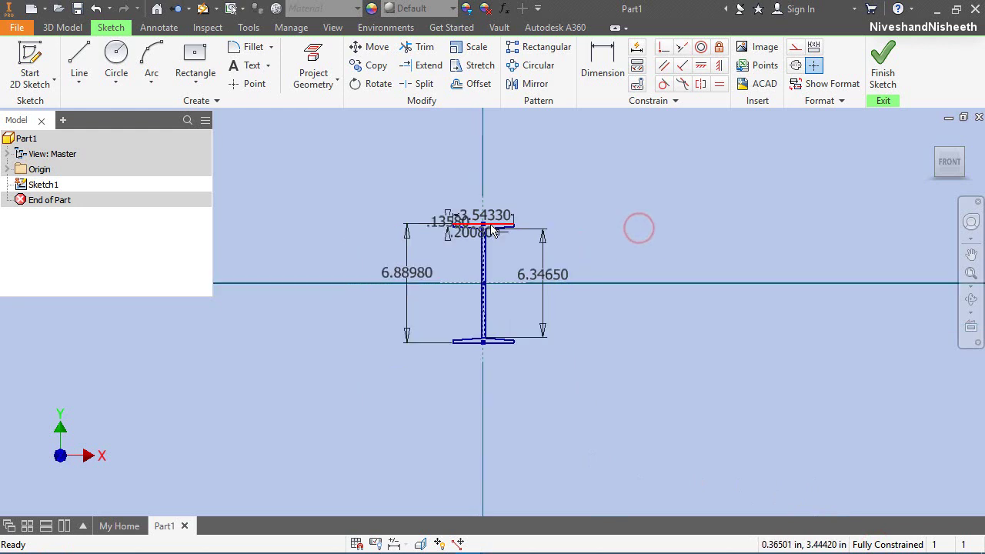
{"action": "scroll", "coordinate": [491, 228], "scroll_direction": "down", "scroll_amount": 1}
{"action": "scroll", "coordinate": [512, 202], "scroll_direction": "up", "scroll_amount": 8}
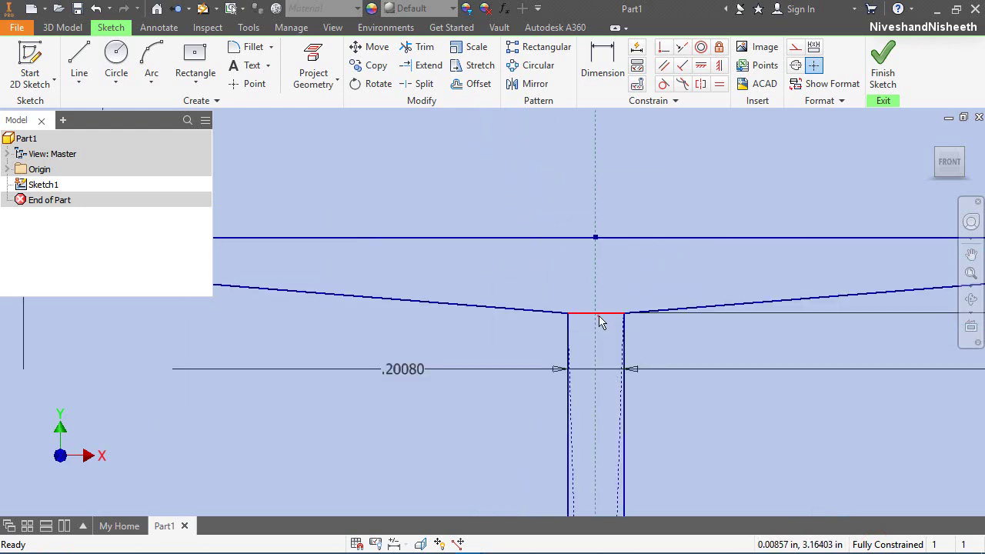
{"action": "left_click", "coordinate": [598, 316]}
{"action": "scroll", "coordinate": [521, 201], "scroll_direction": "down", "scroll_amount": 8}
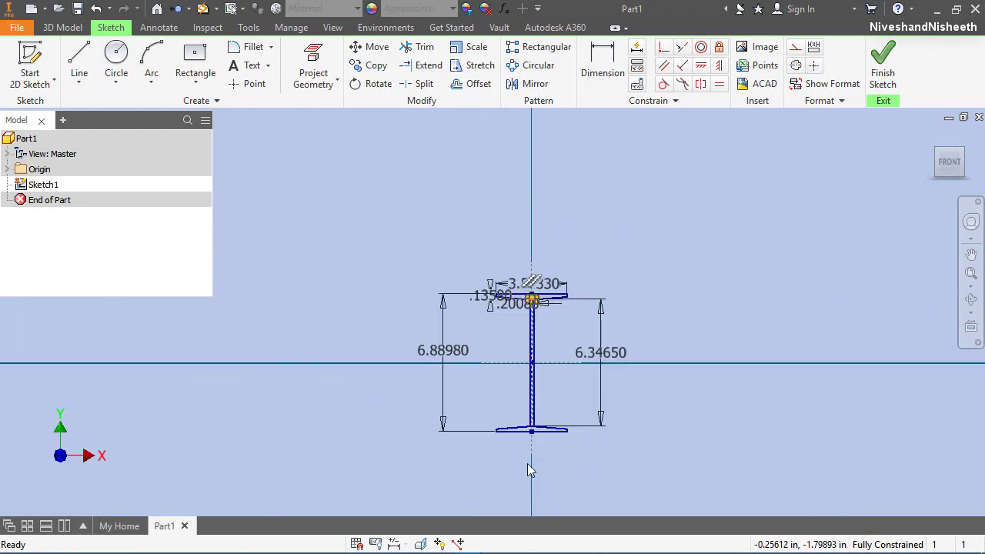
{"action": "scroll", "coordinate": [541, 389], "scroll_direction": "up", "scroll_amount": 8}
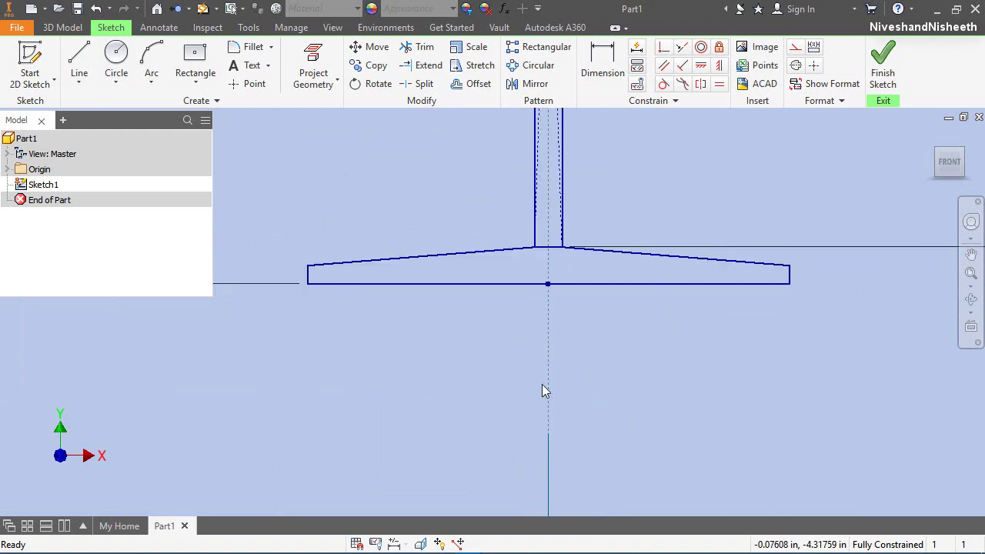
{"action": "left_click", "coordinate": [547, 248]}
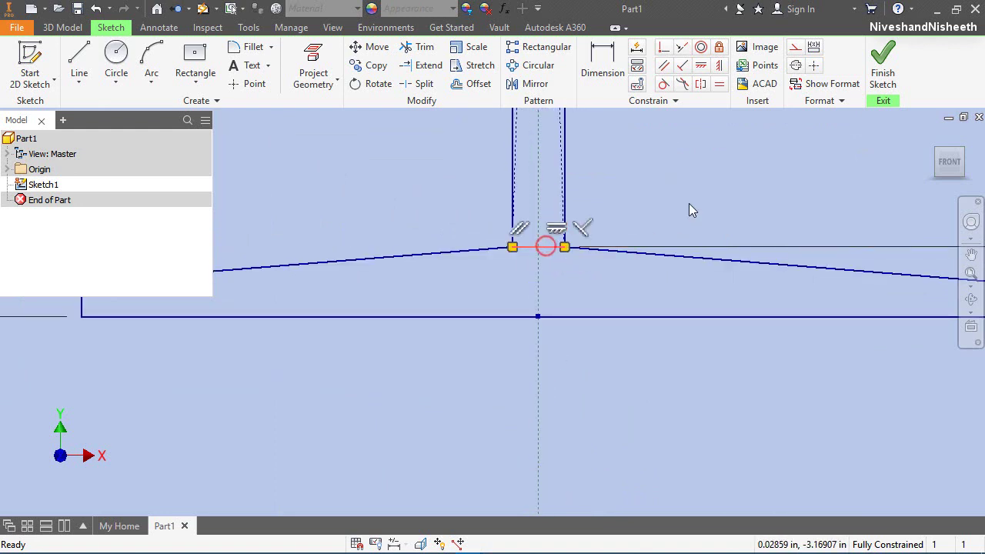
{"action": "left_click", "coordinate": [795, 47]}
{"action": "scroll", "coordinate": [566, 345], "scroll_direction": "down", "scroll_amount": 8}
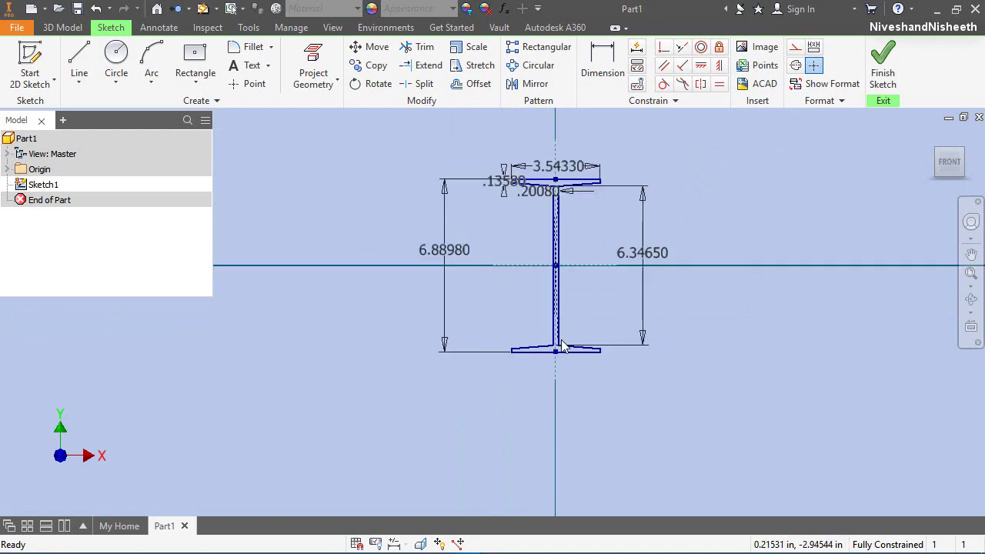
{"action": "scroll", "coordinate": [539, 187], "scroll_direction": "up", "scroll_amount": 8}
{"action": "scroll", "coordinate": [754, 227], "scroll_direction": "down", "scroll_amount": 4}
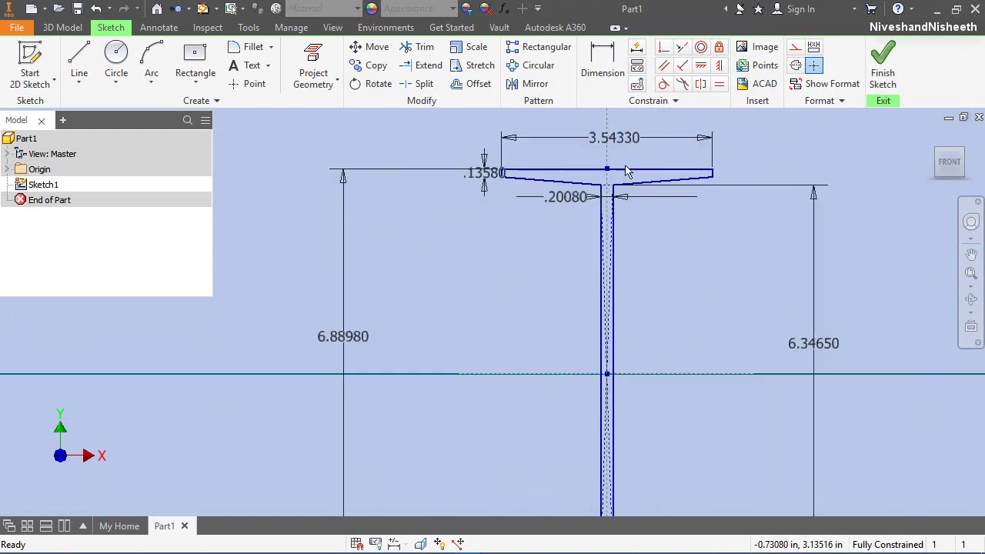
Step: Finish the I-beam sketch and switch to the isometric home view
{"action": "left_click", "coordinate": [882, 73]}
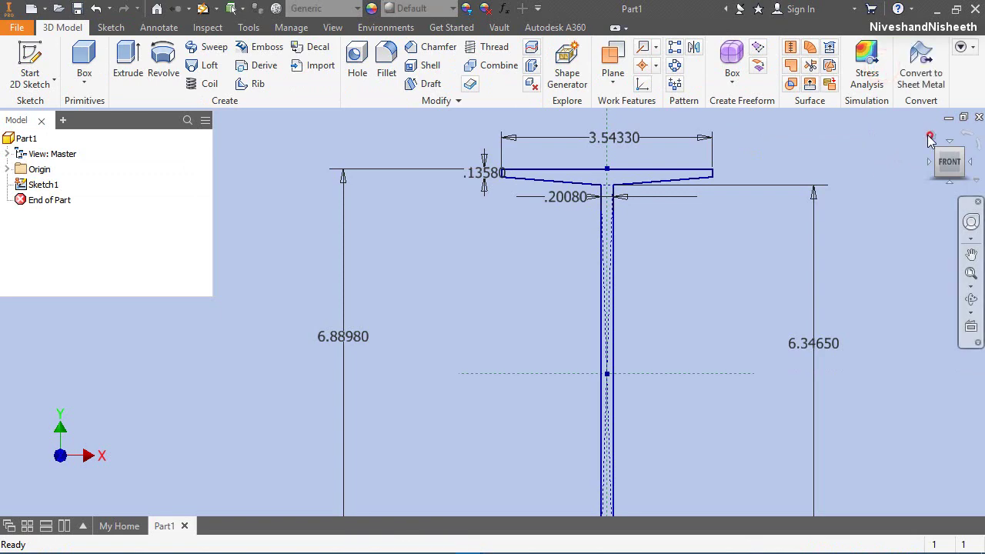
{"action": "left_click", "coordinate": [931, 136]}
{"action": "left_click", "coordinate": [274, 243]}
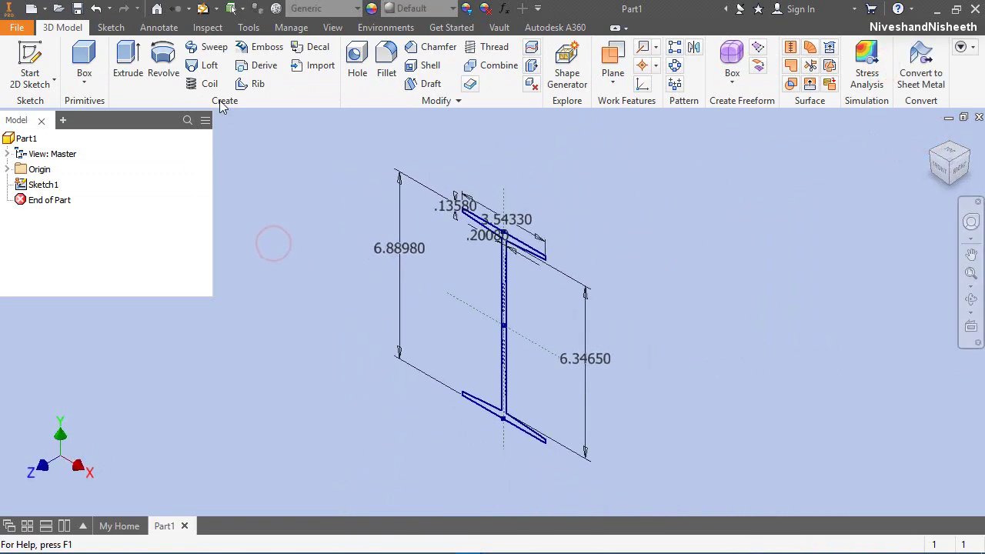
Step: Extrude the I-beam profile symmetrically about the sketch plane as a new solid, with a total distance of 5.9055 in
{"action": "left_click", "coordinate": [126, 61]}
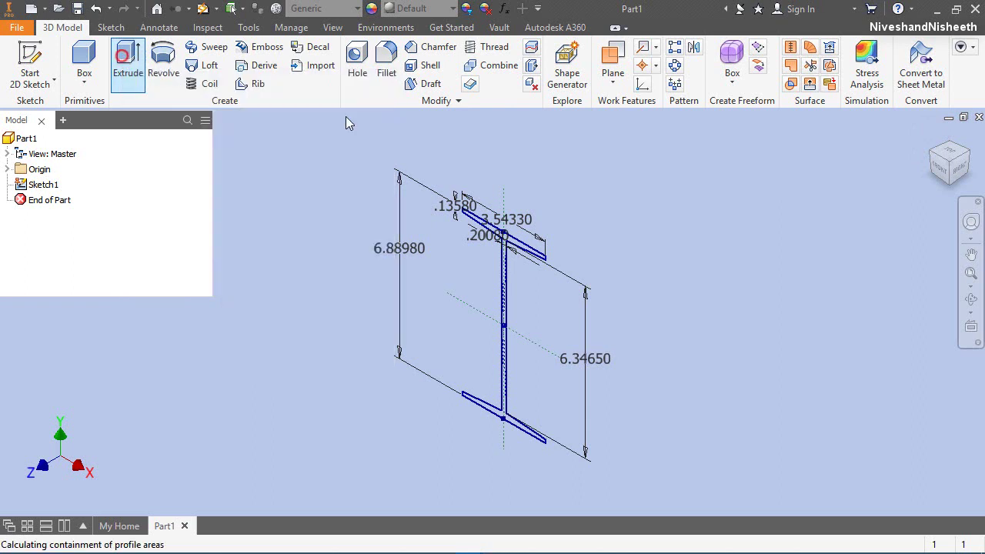
{"action": "left_click_drag", "start_coordinate": [515, 188], "coordinate": [387, 131]}
{"action": "scroll", "coordinate": [758, 266], "scroll_direction": "down", "scroll_amount": 2}
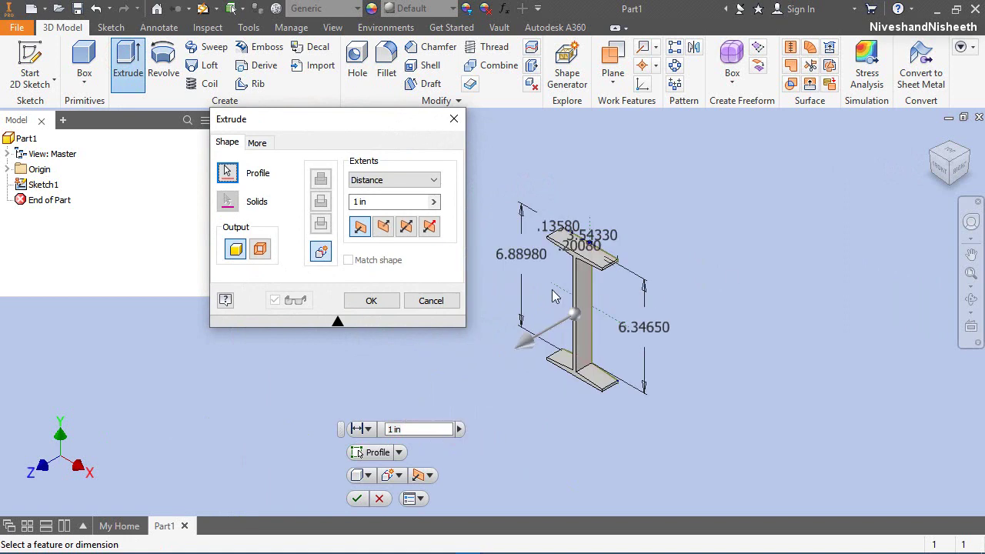
{"action": "scroll", "coordinate": [545, 281], "scroll_direction": "up", "scroll_amount": 4}
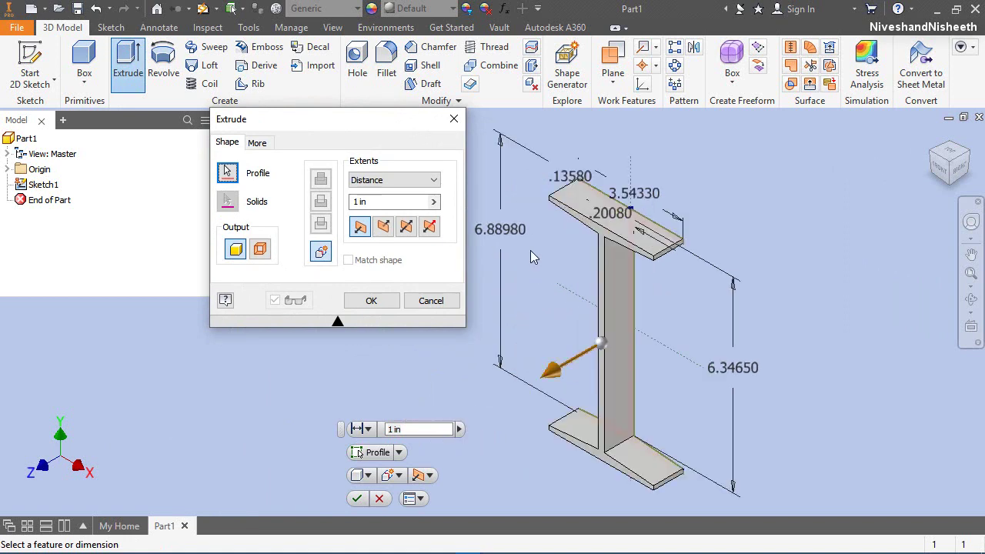
{"action": "left_click", "coordinate": [364, 118]}
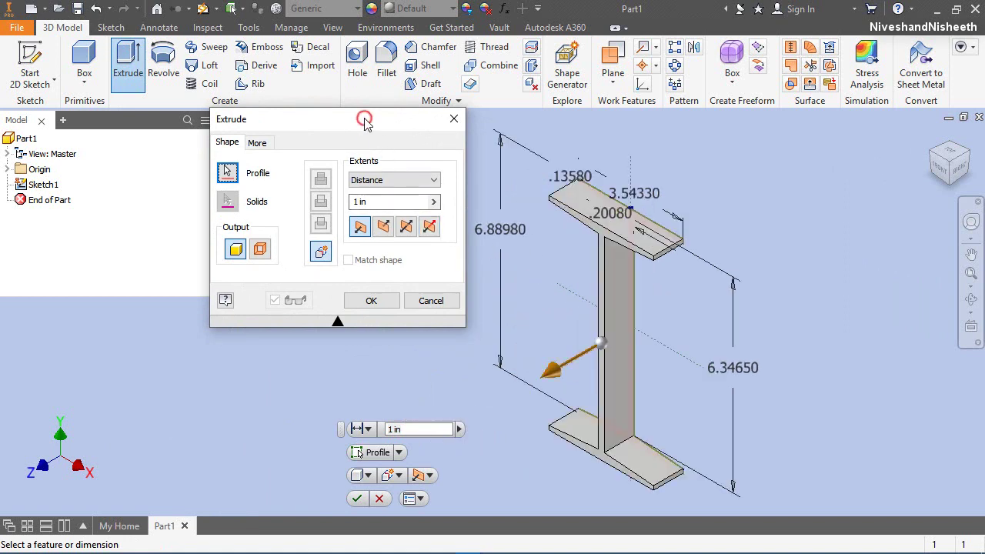
{"action": "left_click", "coordinate": [406, 226]}
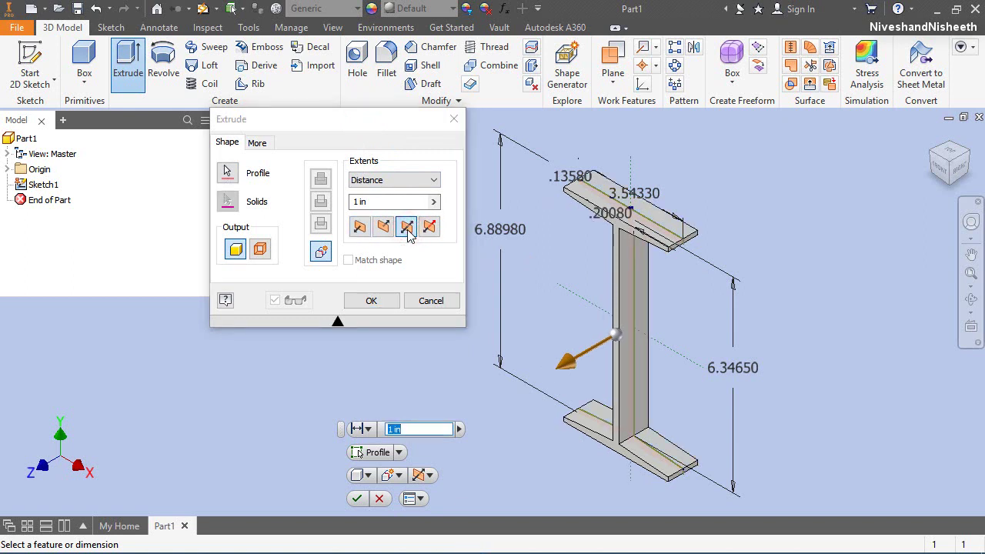
{"action": "left_click_drag", "start_coordinate": [579, 370], "coordinate": [524, 390]}
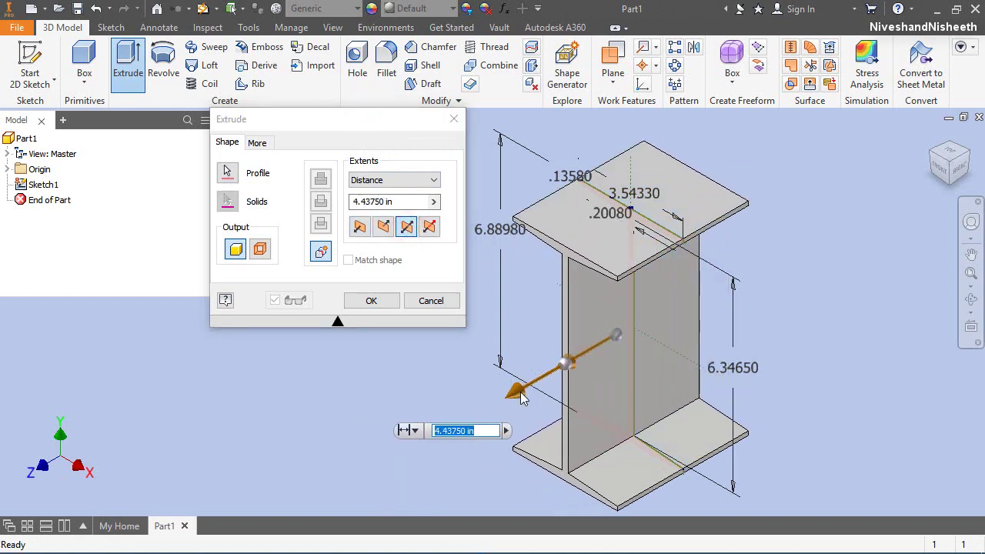
{"action": "left_click", "coordinate": [402, 202]}
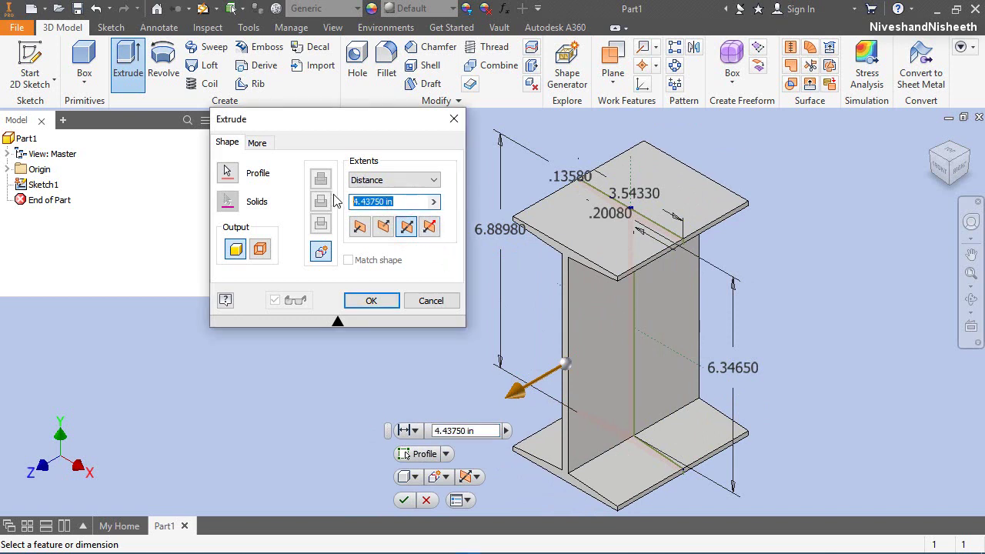
{"action": "type", "text": "5."}
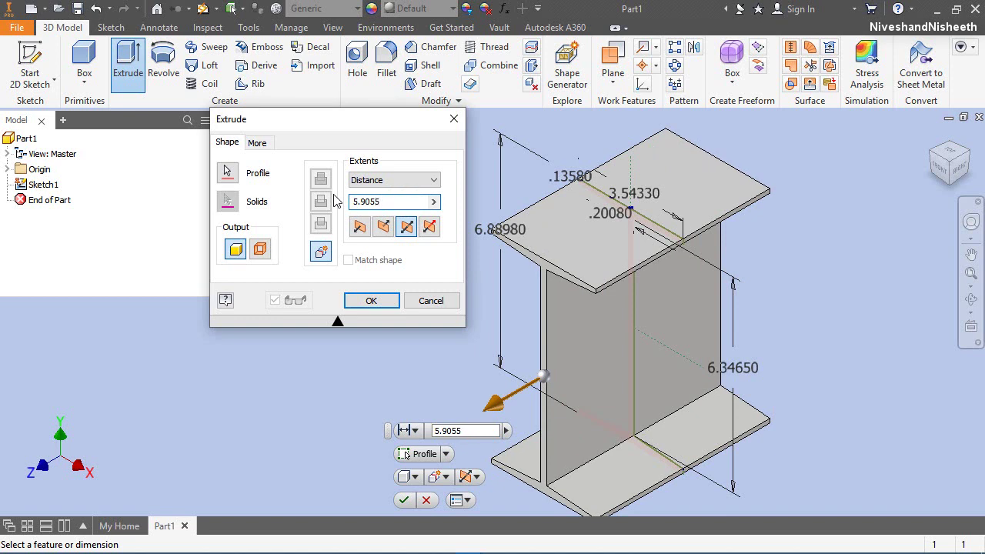
{"action": "type", "text": "9055"}
{"action": "key", "text": "Return"}
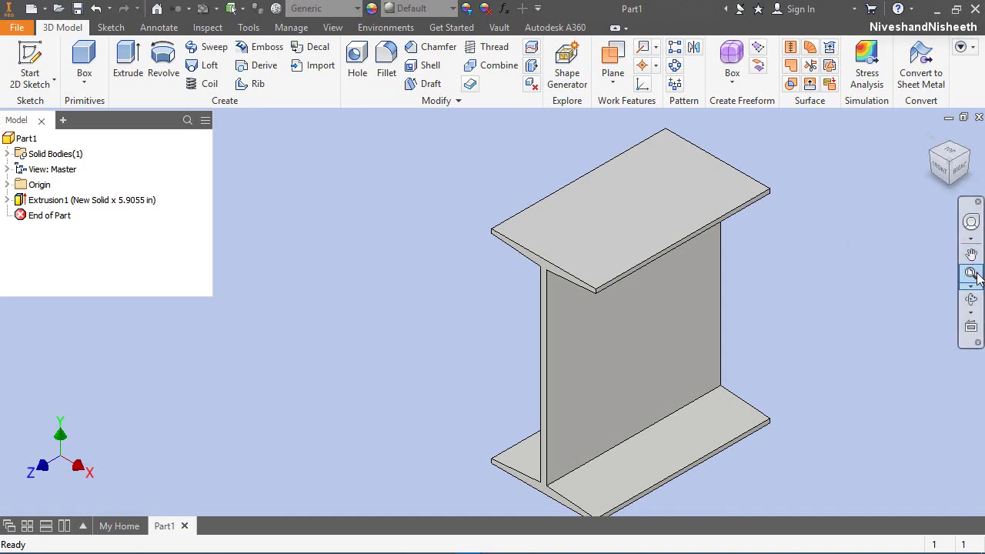
Step: Save the part as Part1 in a new workspace folder named "Clamp for Girder"
{"action": "left_click", "coordinate": [970, 274]}
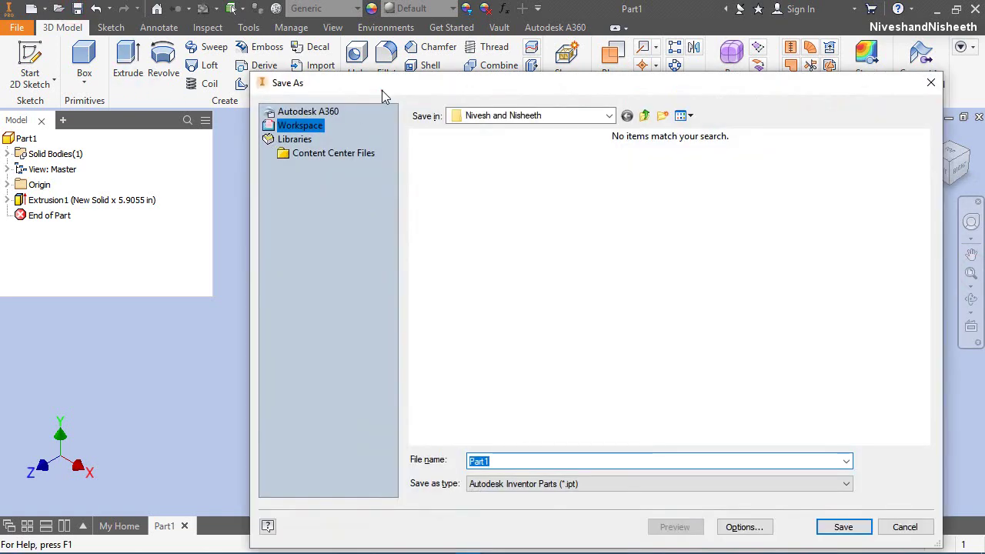
{"action": "left_click_drag", "start_coordinate": [382, 90], "coordinate": [337, 63]}
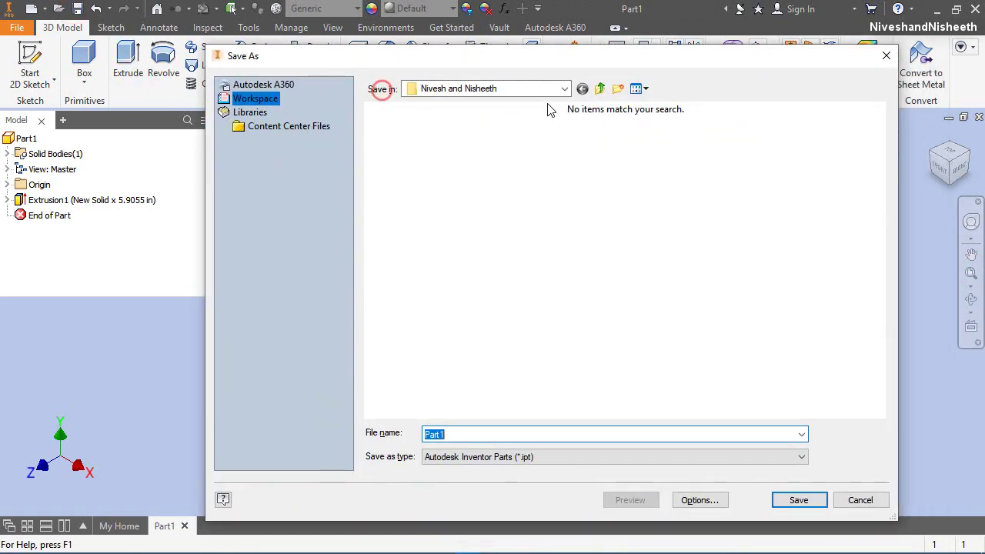
{"action": "left_click", "coordinate": [618, 89]}
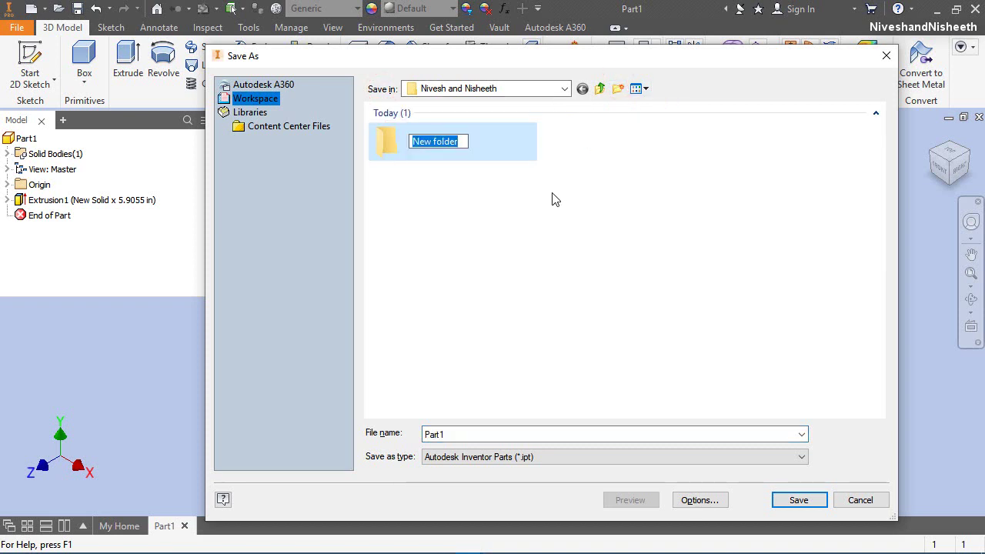
{"action": "type", "text": "Clamp for Girder"}
{"action": "double_click", "coordinate": [462, 141]}
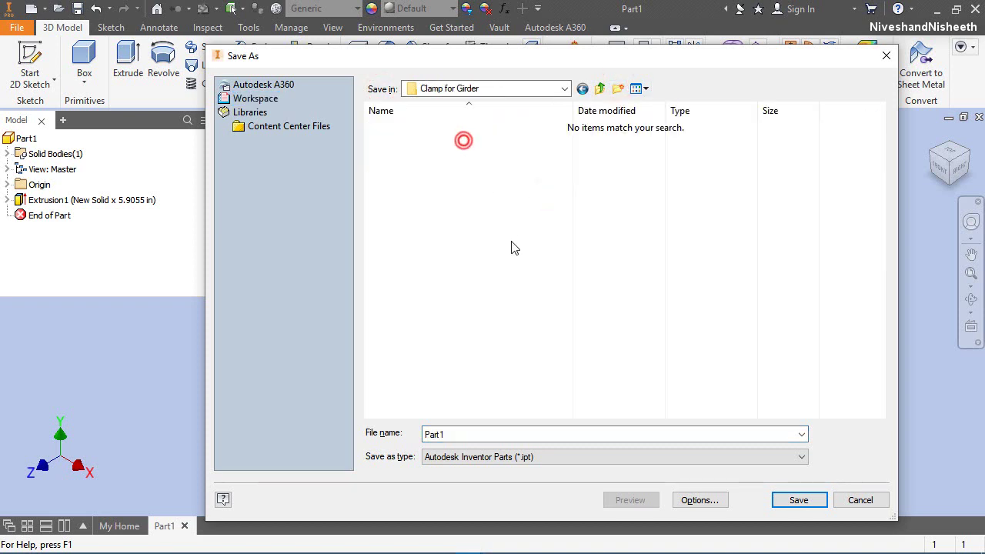
{"action": "left_click", "coordinate": [799, 500]}
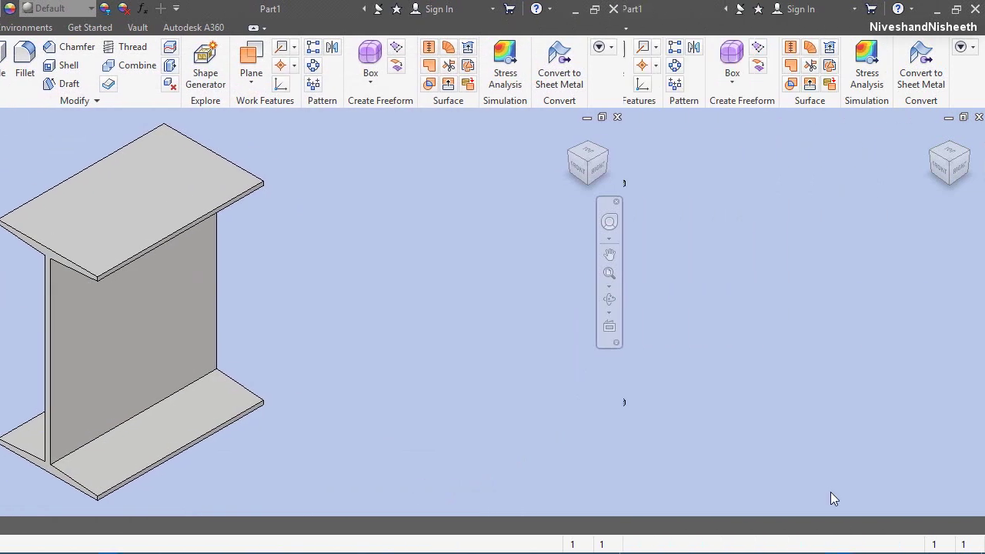
Step: Apply the Beige appearance to the I-beam part
{"action": "left_click", "coordinate": [420, 8]}
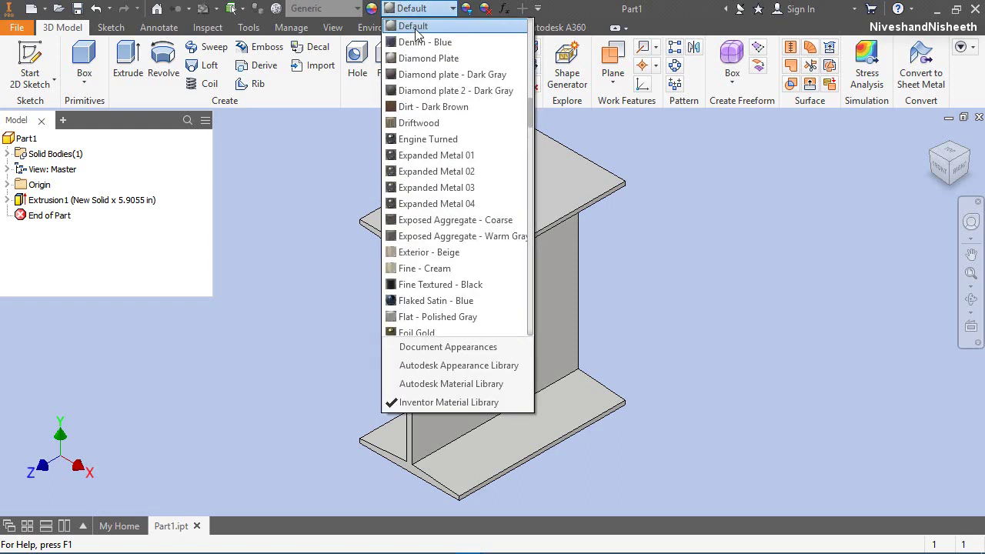
{"action": "scroll", "coordinate": [416, 60], "scroll_direction": "up", "scroll_amount": 10}
{"action": "left_click", "coordinate": [410, 25]}
{"action": "left_click", "coordinate": [332, 150]}
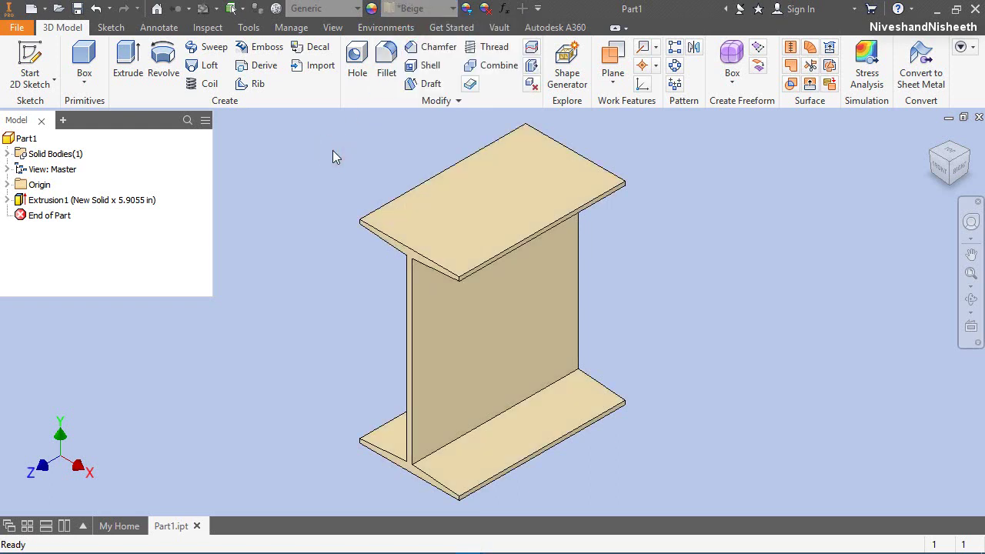
Step: Change the scene's lighting style to Two Lights
{"action": "left_click", "coordinate": [327, 29]}
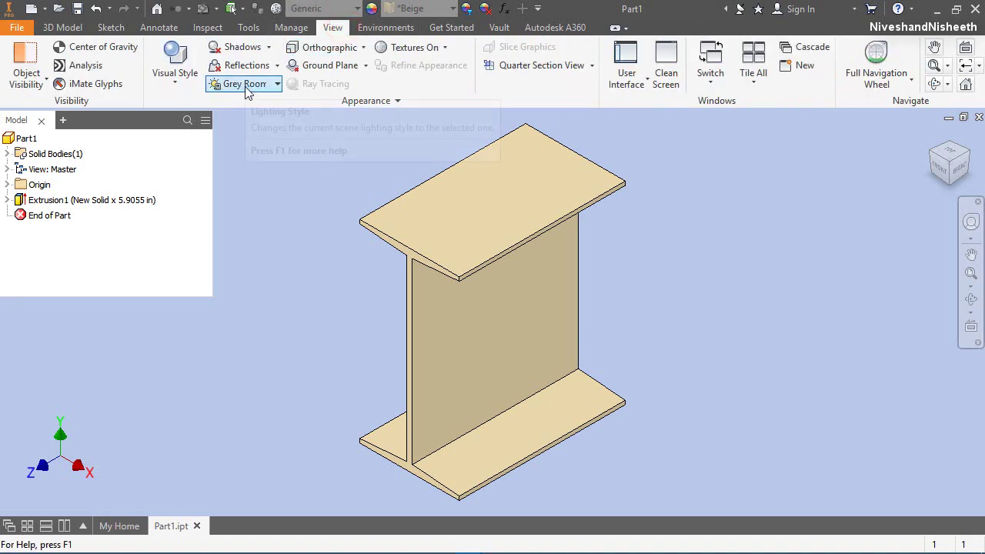
{"action": "left_click", "coordinate": [248, 89]}
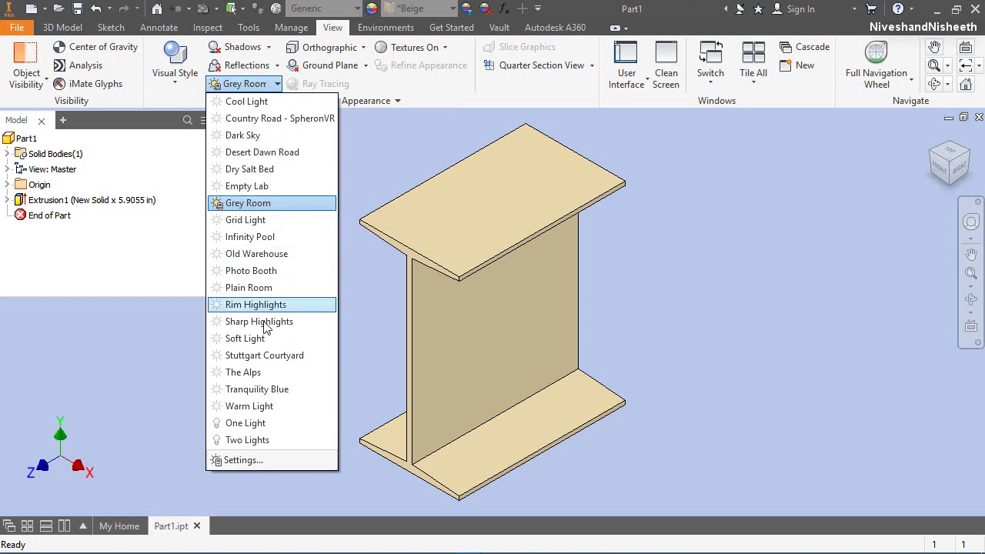
{"action": "left_click", "coordinate": [262, 438]}
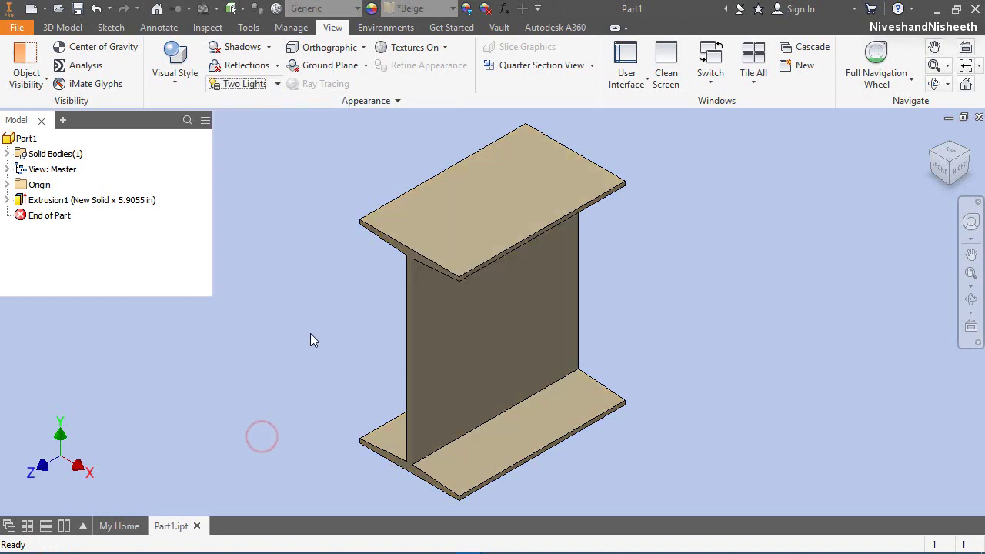
Step: Set the overall brightness of the Two Lights lighting style to 57 and save the style
{"action": "left_click", "coordinate": [276, 85]}
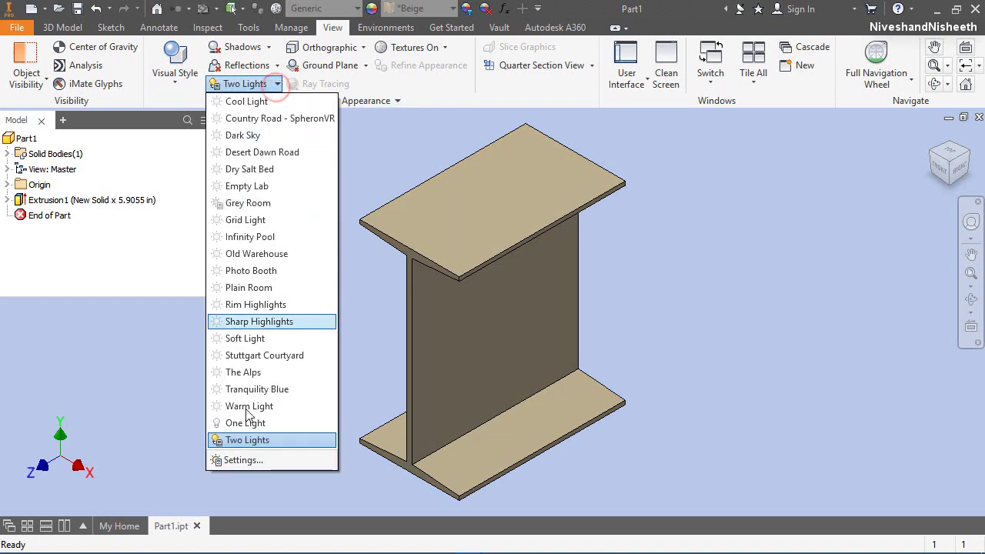
{"action": "left_click", "coordinate": [258, 462]}
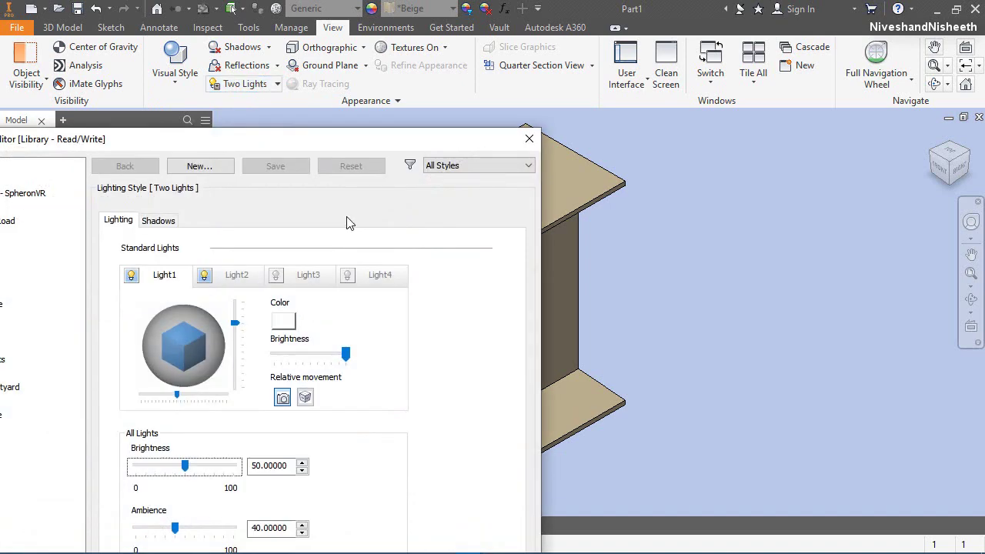
{"action": "left_click_drag", "start_coordinate": [385, 132], "coordinate": [179, 31]}
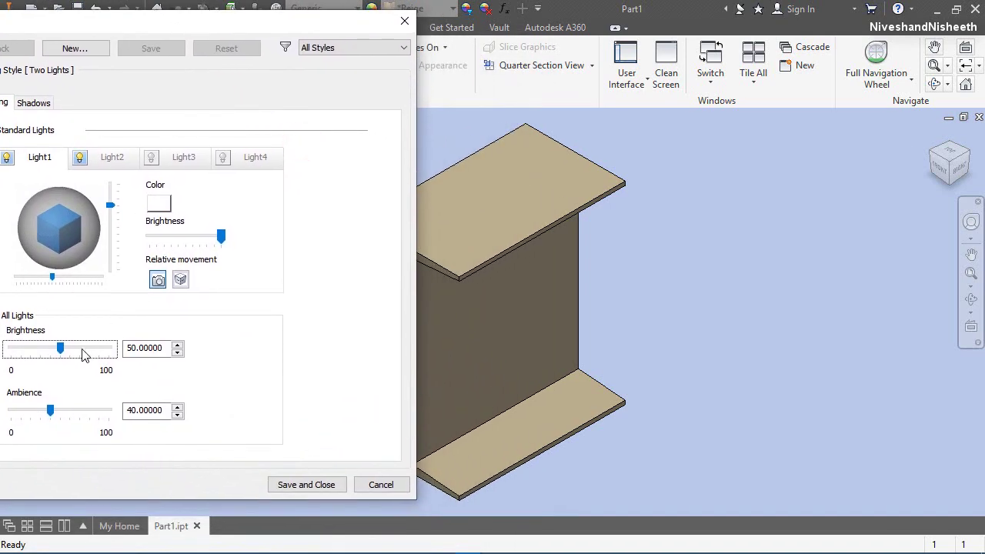
{"action": "left_click_drag", "start_coordinate": [62, 352], "coordinate": [68, 353]}
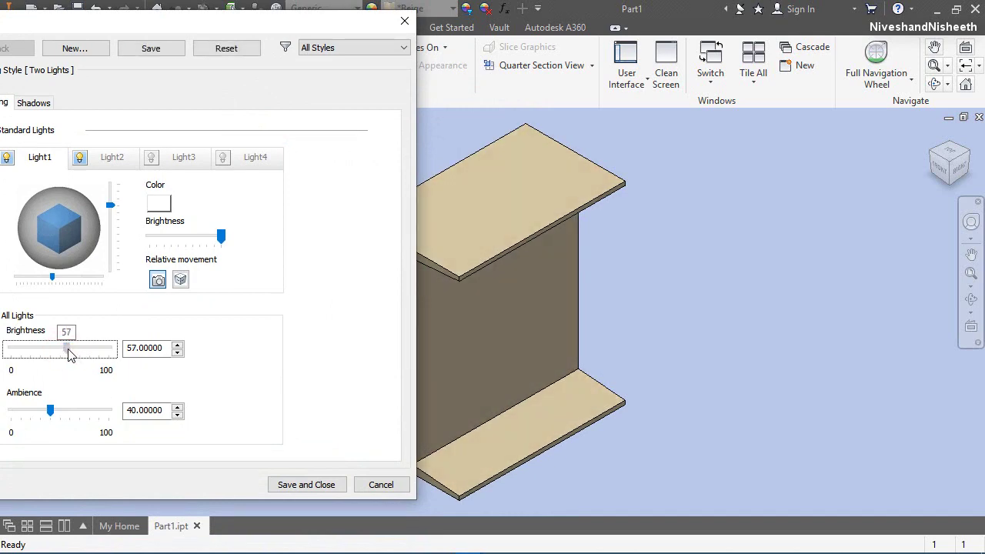
{"action": "left_click", "coordinate": [286, 486]}
{"action": "left_click", "coordinate": [744, 280]}
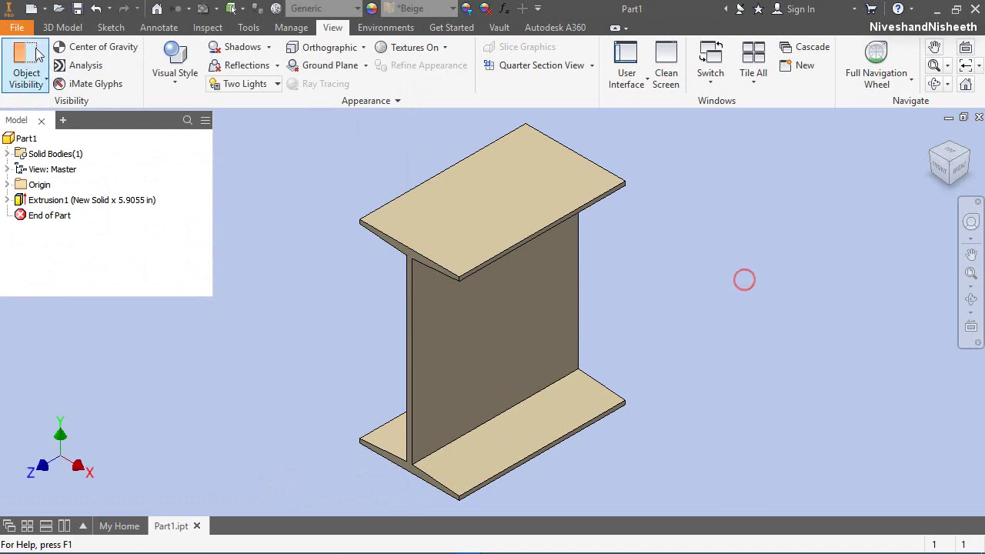
Step: Create a new assembly from the English Standard (in).iam template and show it in the home view
{"action": "left_click", "coordinate": [62, 27]}
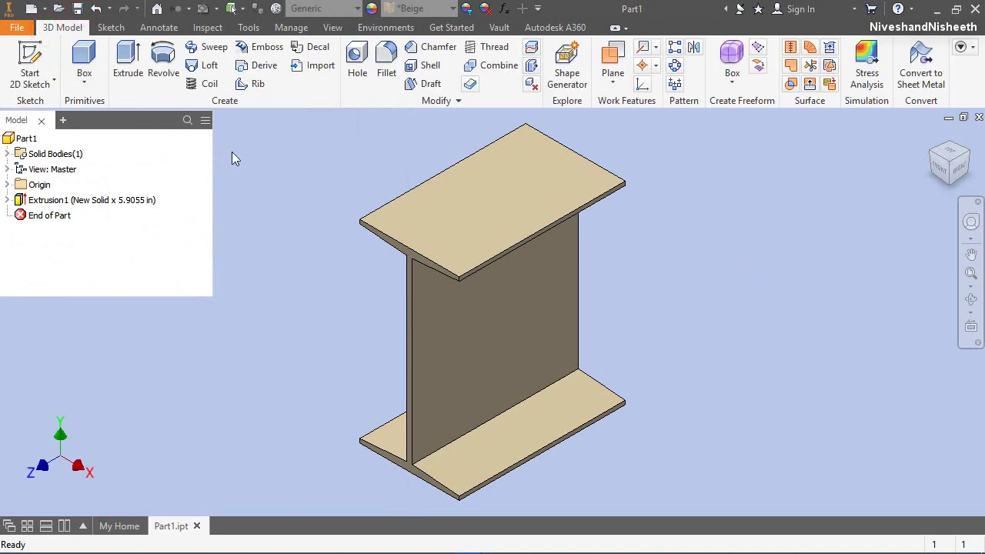
{"action": "left_click", "coordinate": [29, 10]}
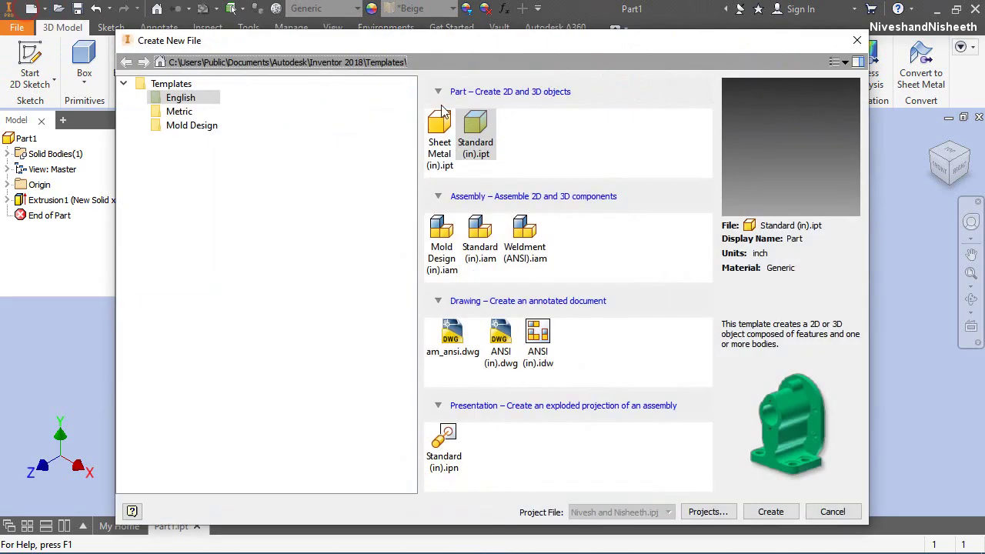
{"action": "left_click", "coordinate": [211, 100]}
{"action": "left_click", "coordinate": [480, 248]}
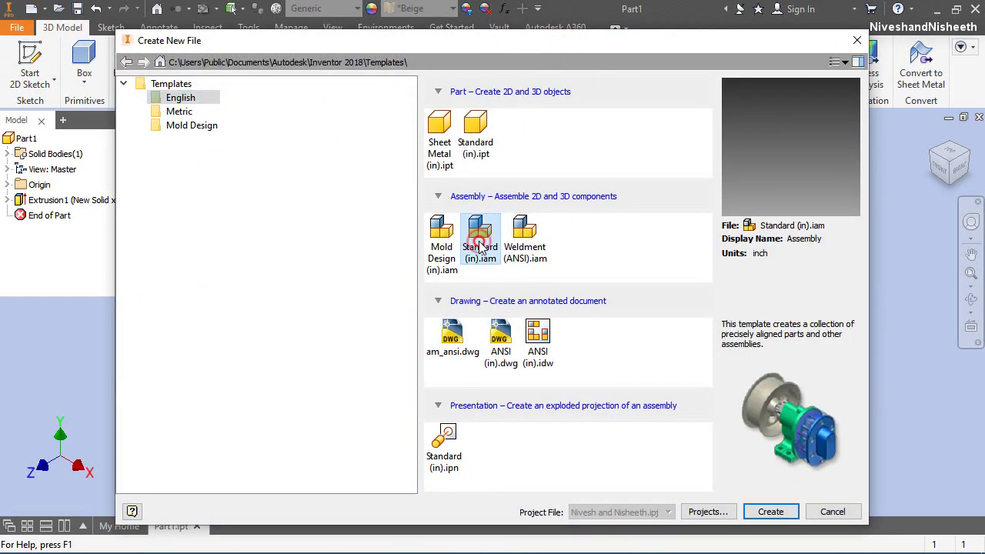
{"action": "double_click", "coordinate": [480, 245]}
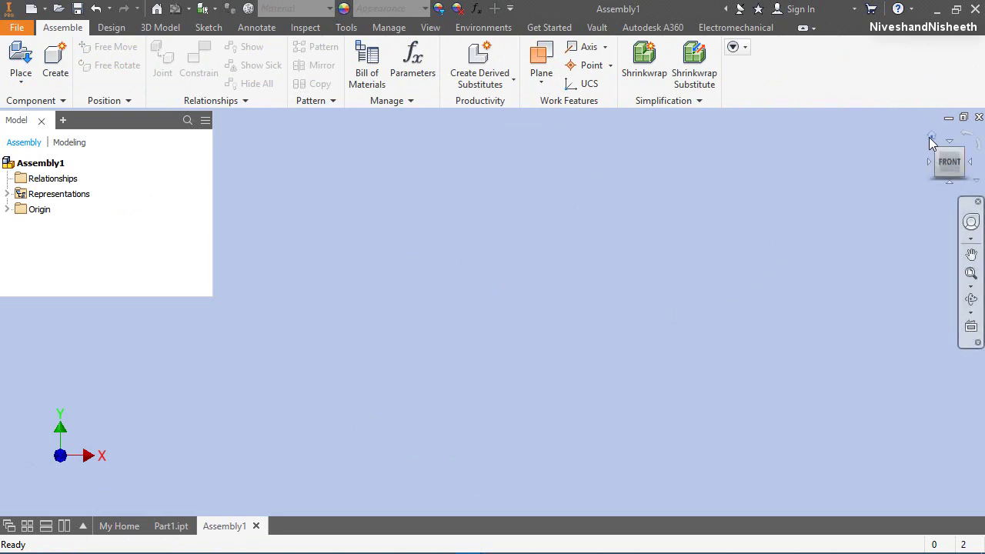
{"action": "left_click", "coordinate": [929, 137]}
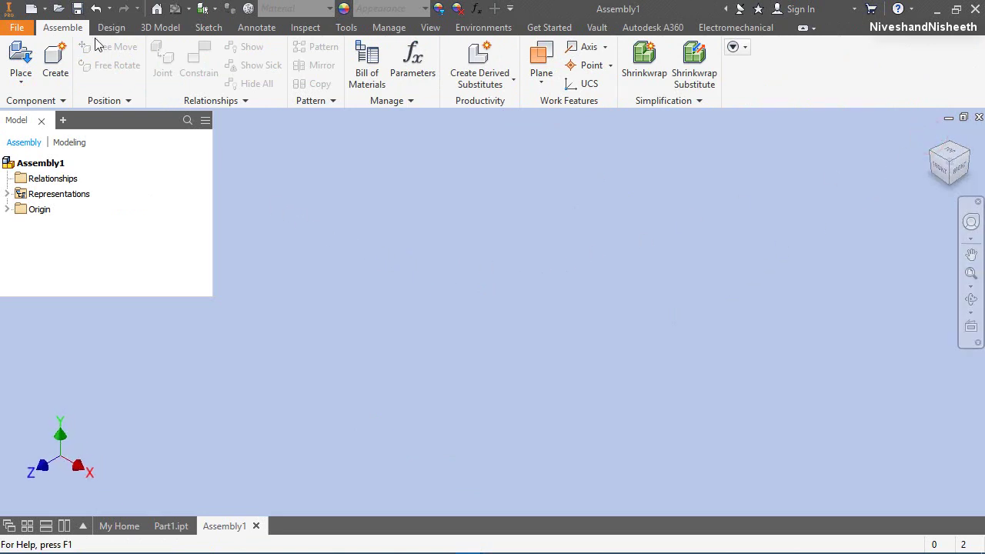
Step: Save the assembly as "Clamp for Girder Assembly" in the Clamp for Girder folder
{"action": "left_click", "coordinate": [78, 9]}
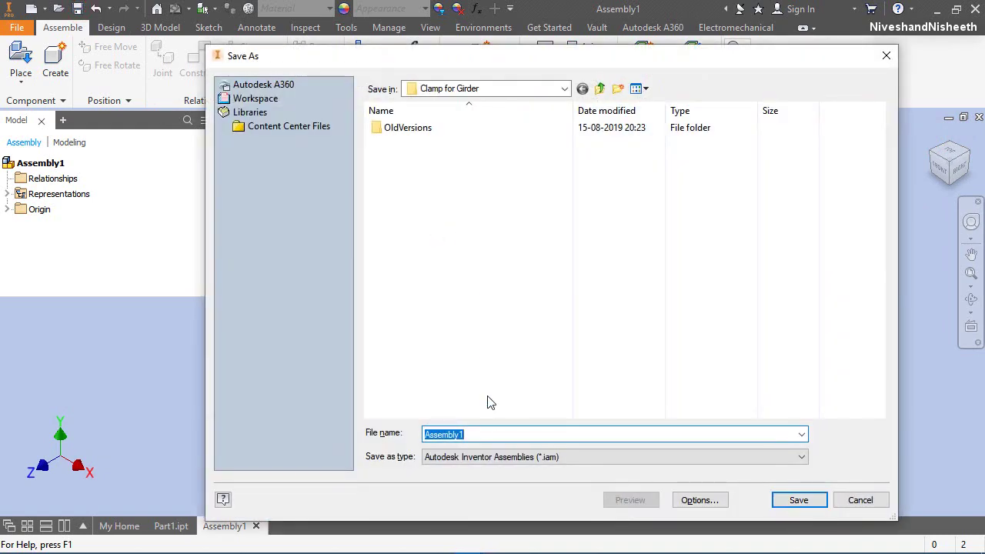
{"action": "type", "text": "Clamp for Girder (Autodesk Inventor)"}
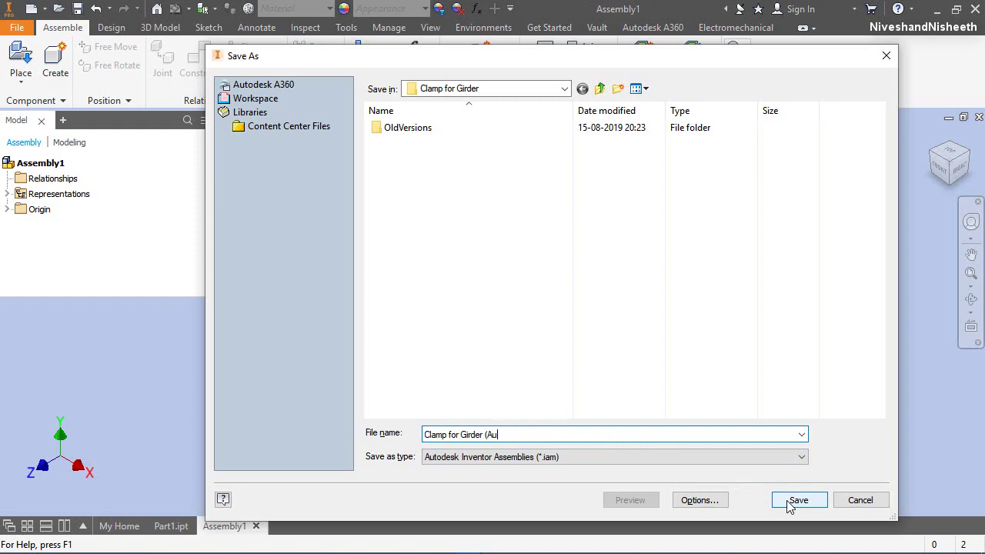
{"action": "key", "text": "BackSpace"}
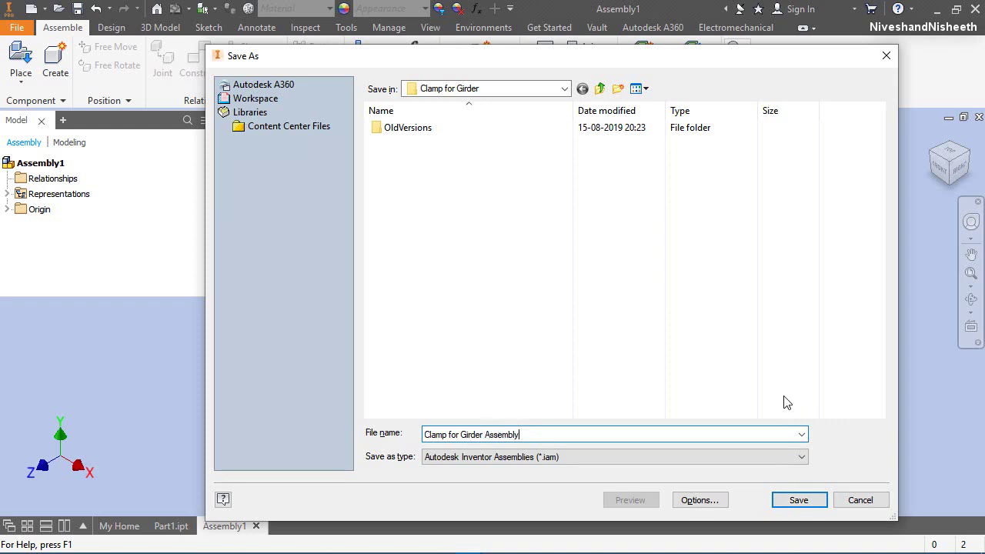
{"action": "left_click", "coordinate": [809, 500]}
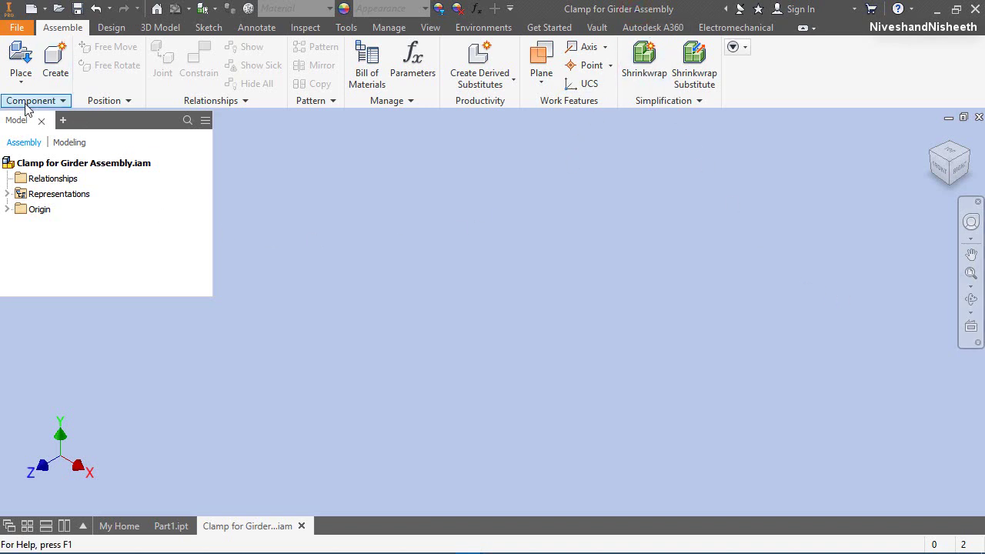
Step: Place a single instance of Part1 grounded at the assembly origin and check its Grounded setting
{"action": "left_click", "coordinate": [15, 52]}
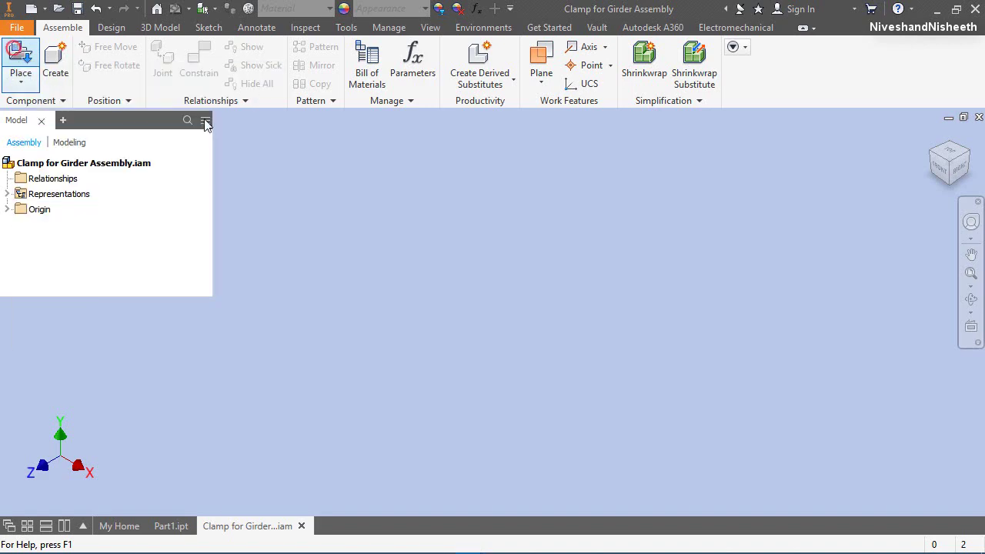
{"action": "double_click", "coordinate": [471, 153]}
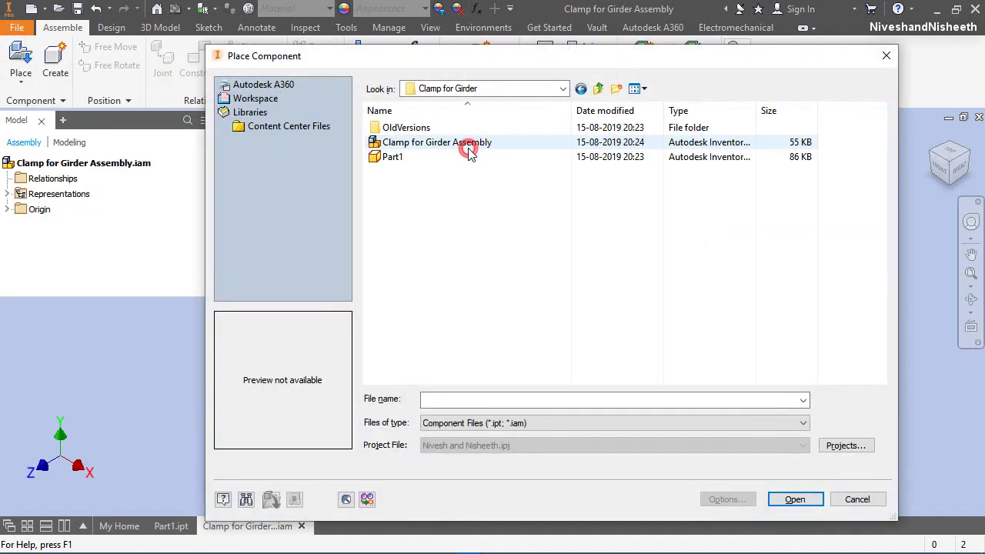
{"action": "left_click", "coordinate": [637, 88]}
{"action": "left_click", "coordinate": [661, 211]}
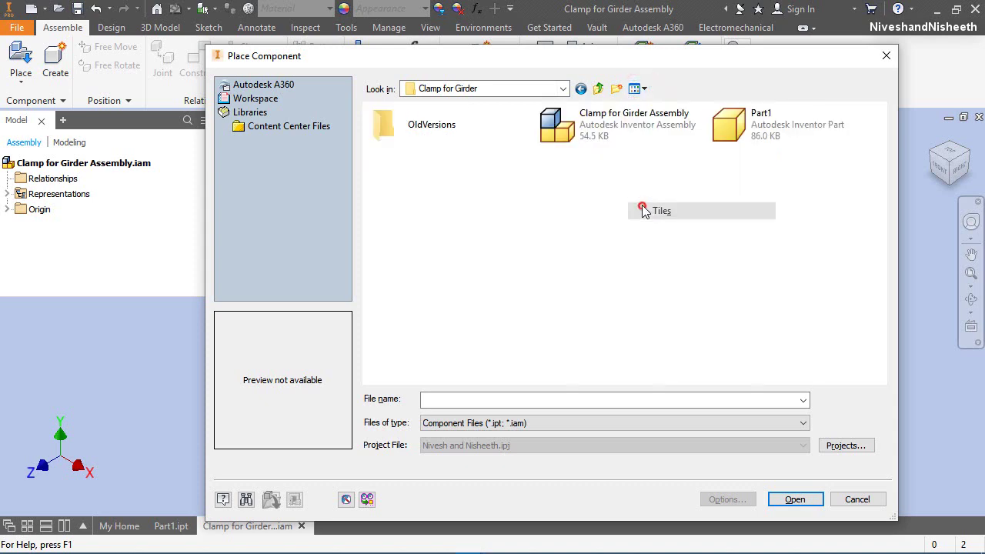
{"action": "left_click", "coordinate": [731, 123]}
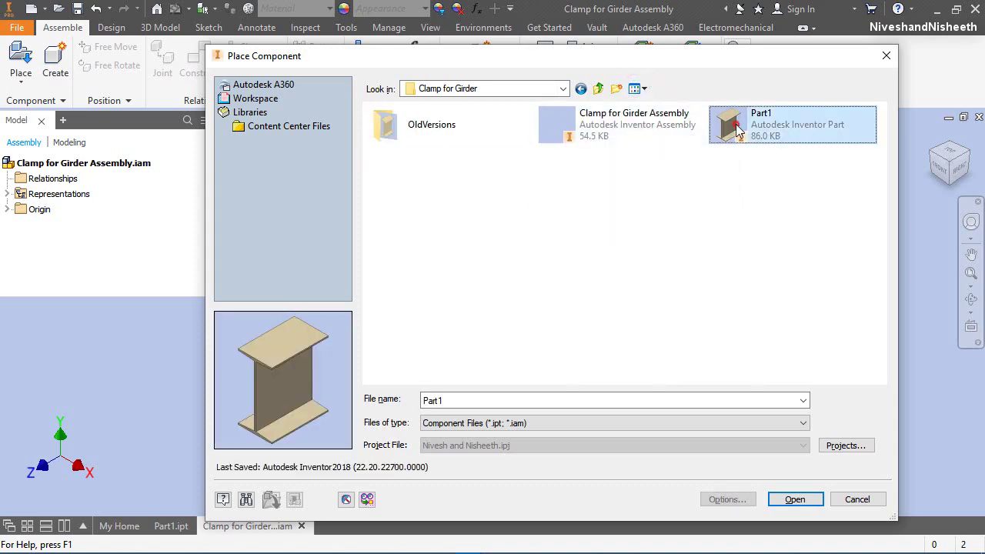
{"action": "left_click", "coordinate": [800, 499]}
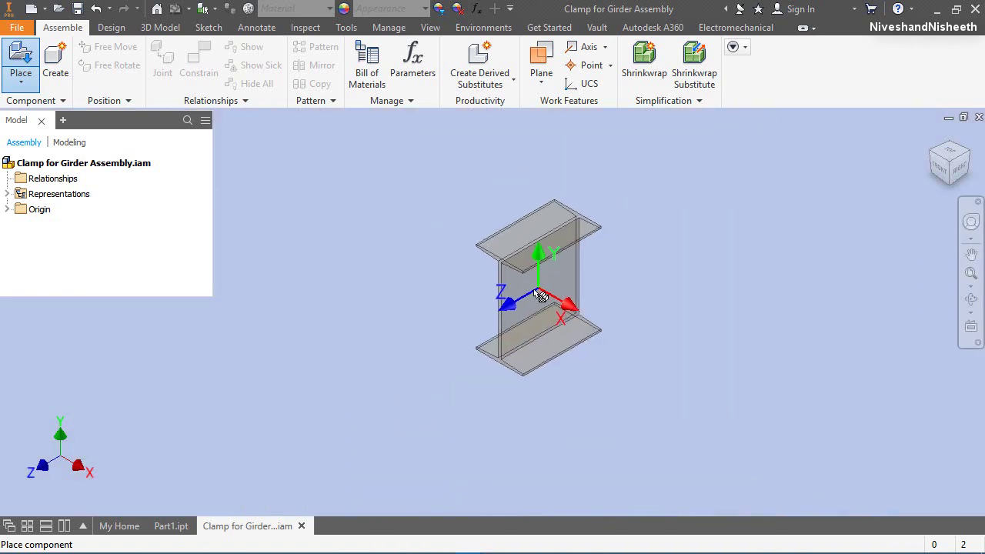
{"action": "right_click", "coordinate": [536, 296]}
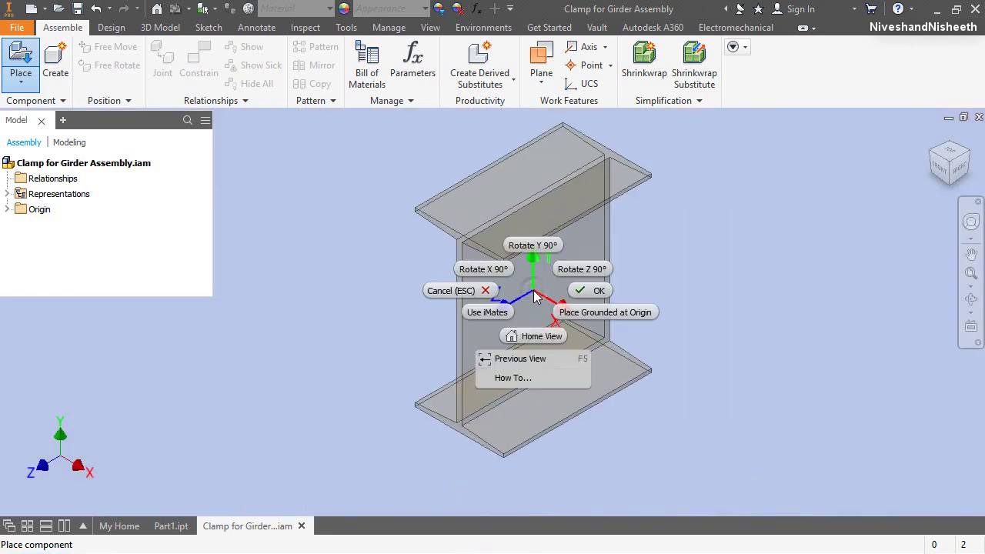
{"action": "left_click", "coordinate": [574, 312]}
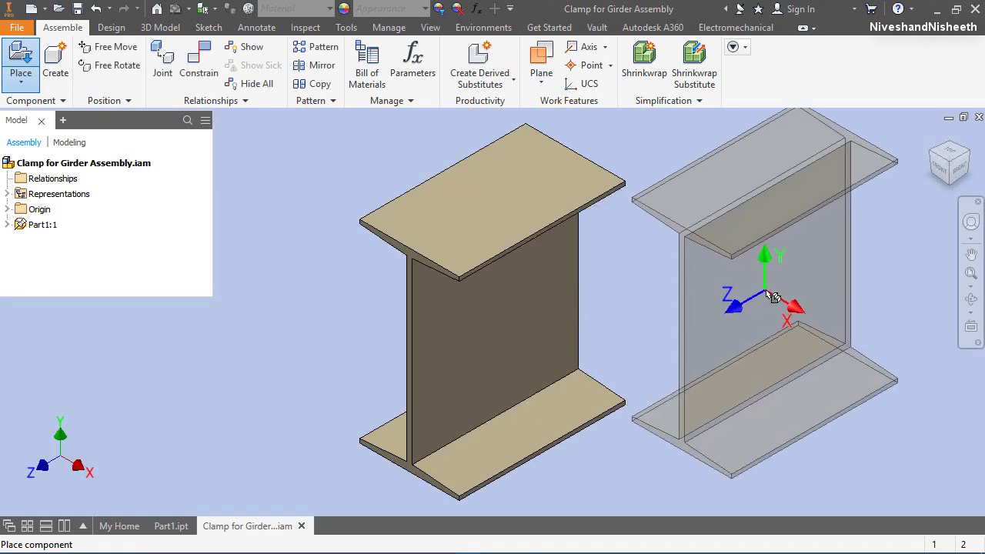
{"action": "right_click", "coordinate": [767, 297]}
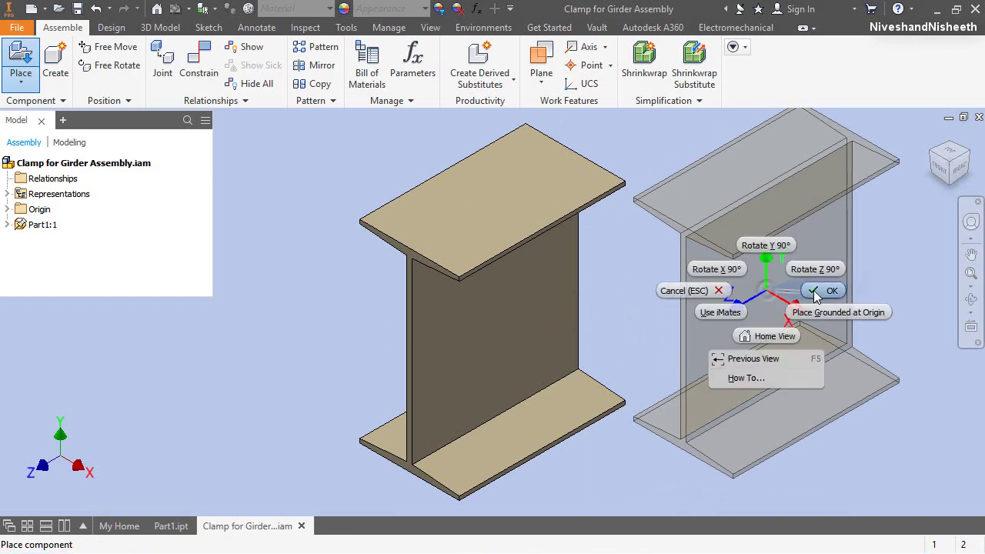
{"action": "left_click", "coordinate": [706, 291]}
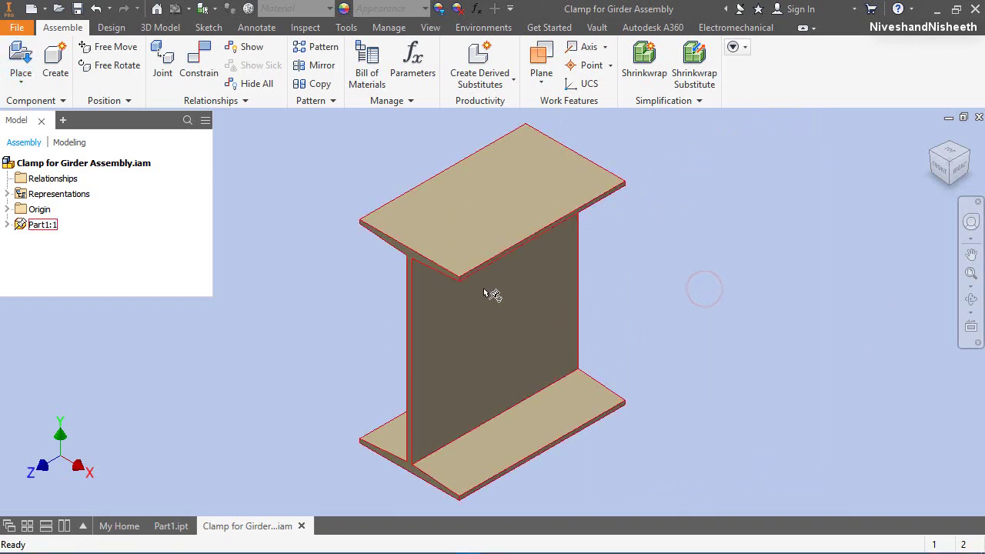
{"action": "right_click", "coordinate": [21, 228]}
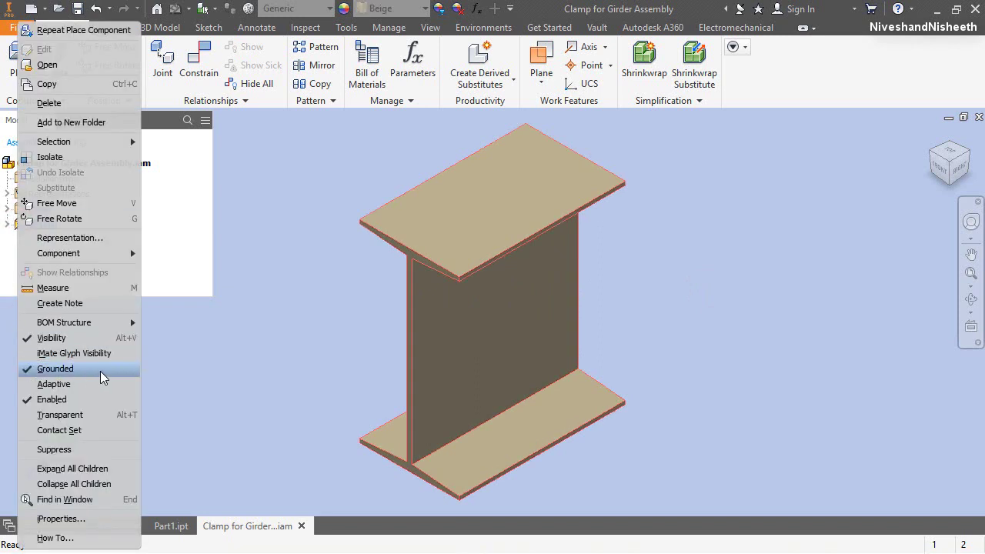
{"action": "left_click", "coordinate": [262, 274]}
{"action": "left_click", "coordinate": [263, 275]}
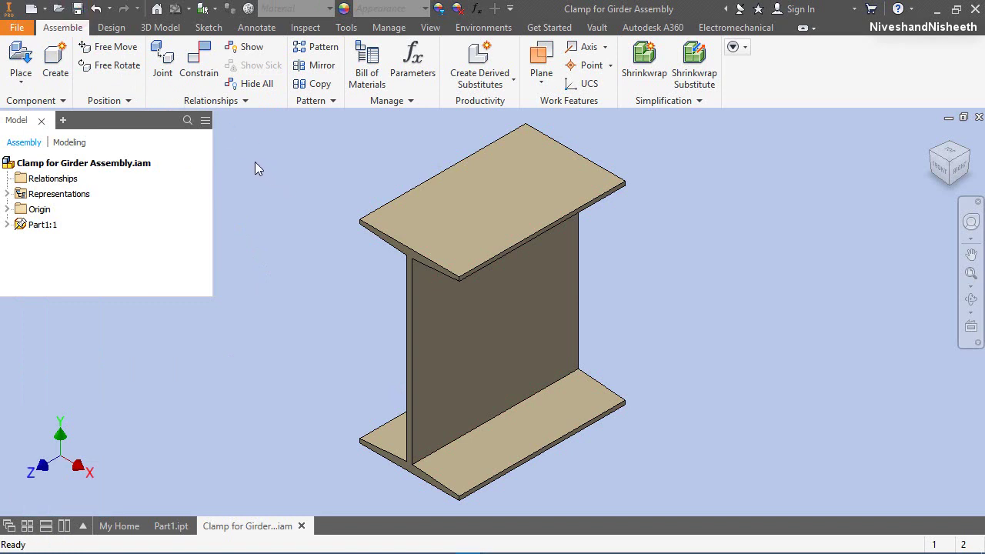
Step: Create an in-place component named Part2 from the English Standard (in).ipt template on the assembly's XY Plane
{"action": "left_click", "coordinate": [55, 60]}
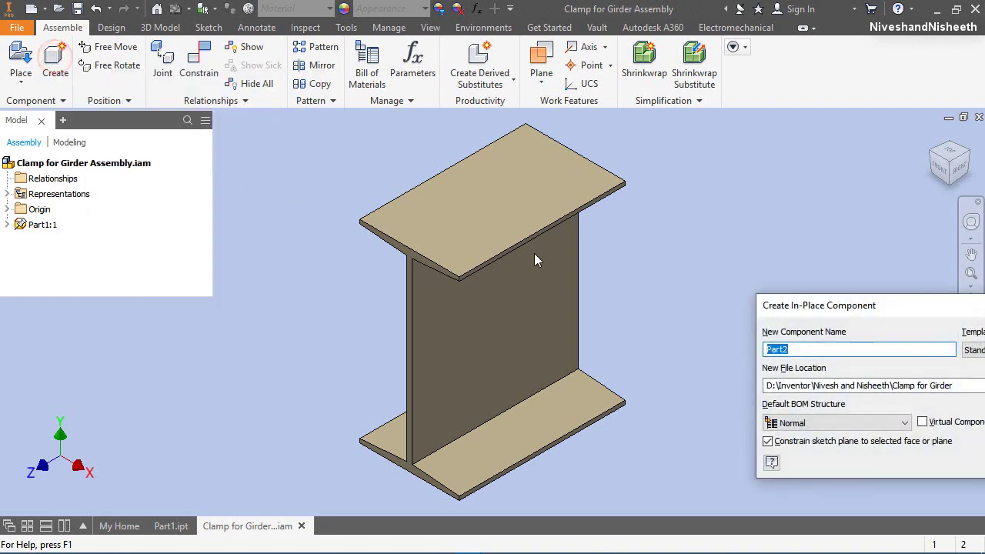
{"action": "left_click_drag", "start_coordinate": [794, 308], "coordinate": [351, 155]}
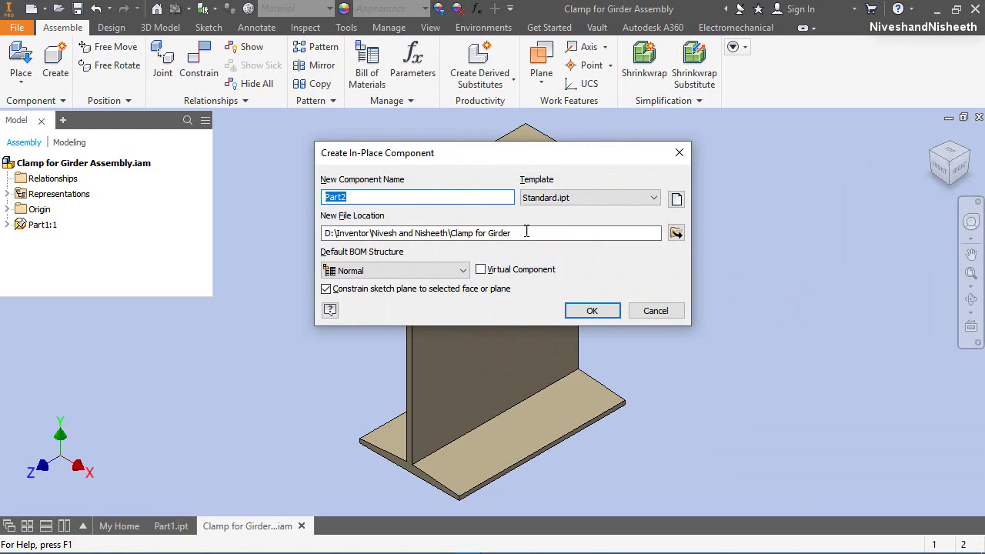
{"action": "left_click", "coordinate": [674, 199]}
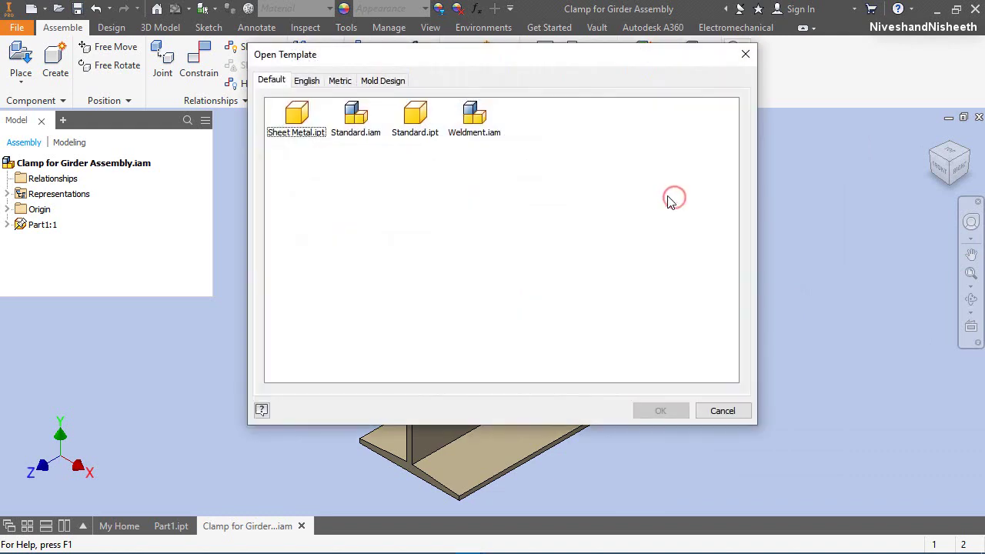
{"action": "left_click", "coordinate": [308, 82]}
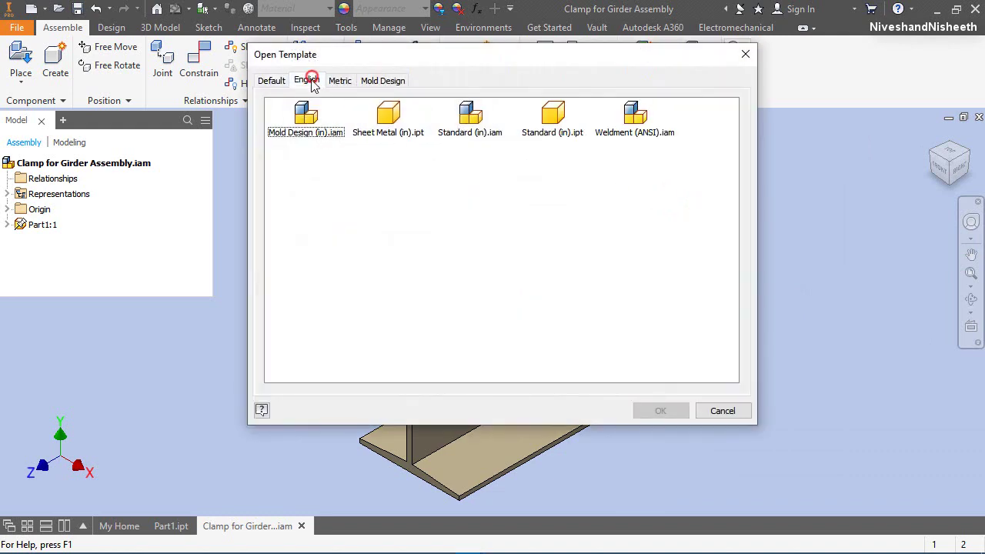
{"action": "left_click", "coordinate": [553, 115]}
{"action": "left_click", "coordinate": [678, 408]}
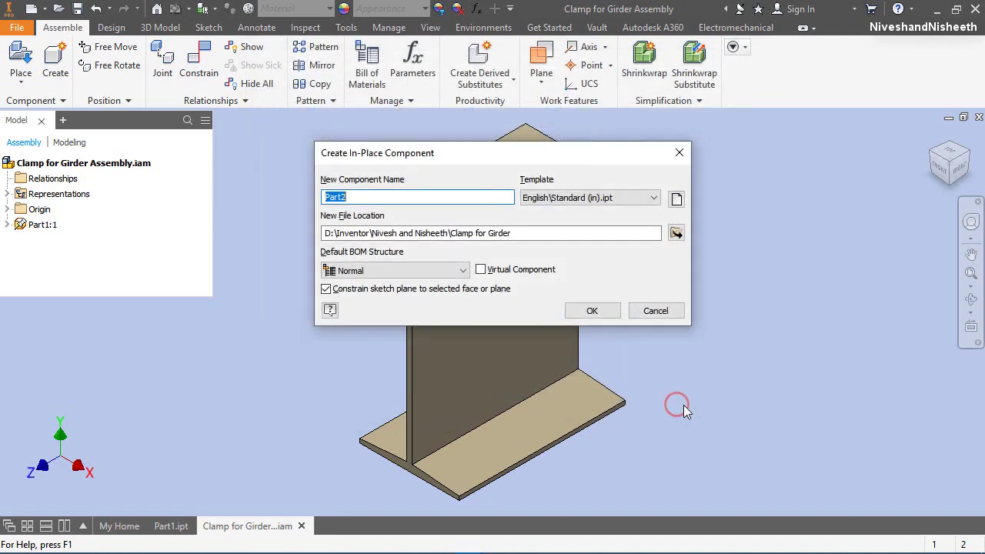
{"action": "left_click", "coordinate": [614, 313]}
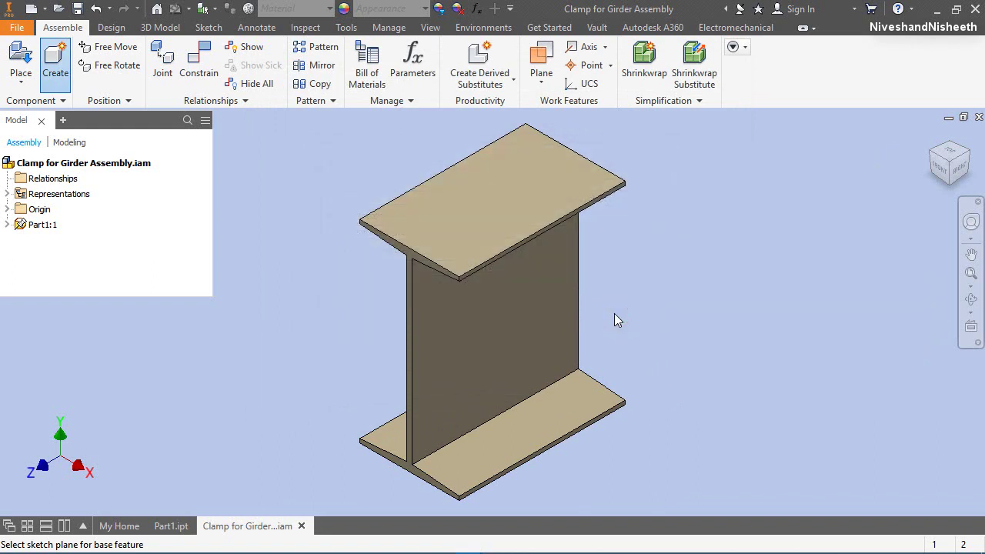
{"action": "left_click", "coordinate": [7, 210]}
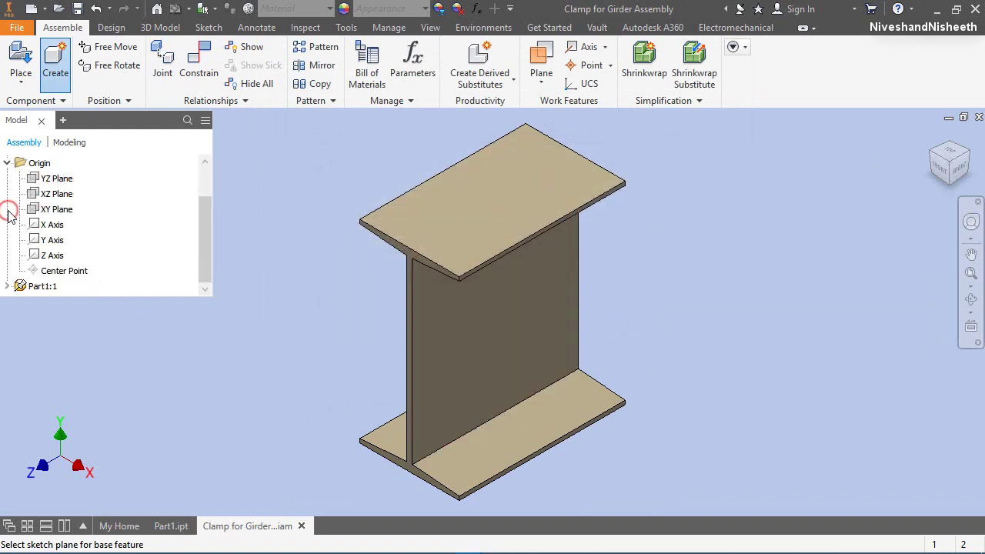
{"action": "left_click", "coordinate": [52, 209]}
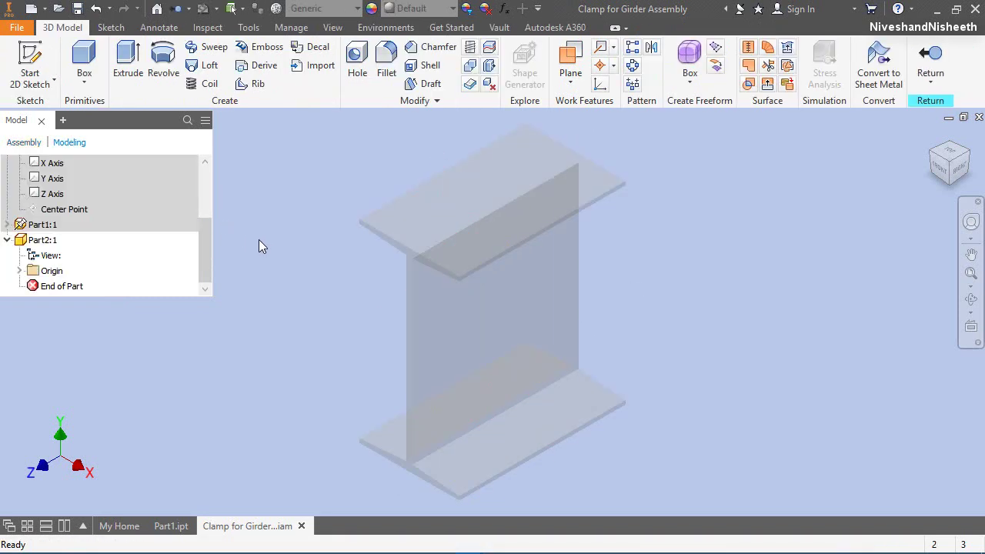
Step: Collapse the assembly's model tree and expand only the Part2 node
{"action": "right_click", "coordinate": [148, 182]}
{"action": "left_click", "coordinate": [197, 326]}
{"action": "left_click", "coordinate": [7, 240]}
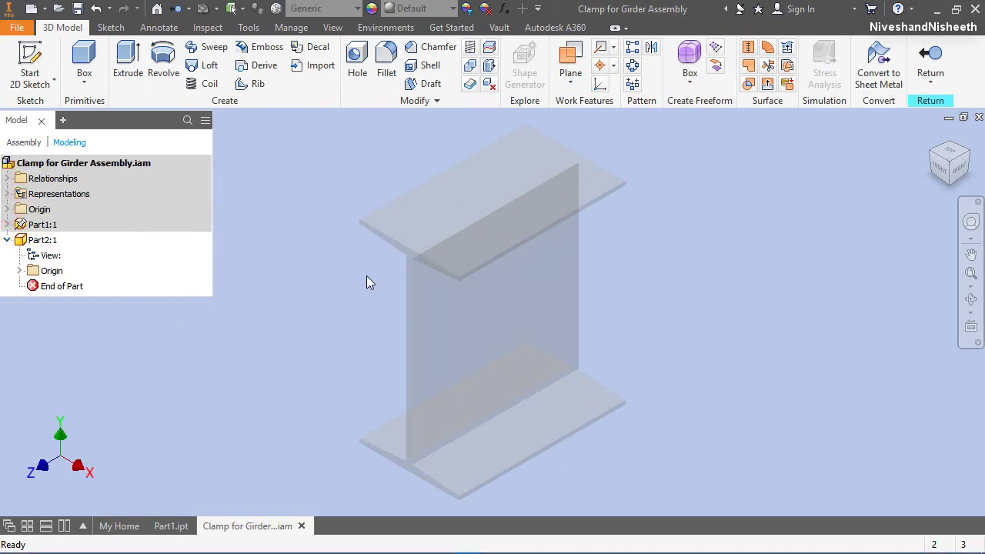
{"action": "left_click", "coordinate": [351, 328]}
Step: Set Part2's linear and angular dimension display precision to 5.12345 in its document settings
{"action": "left_click", "coordinate": [248, 28]}
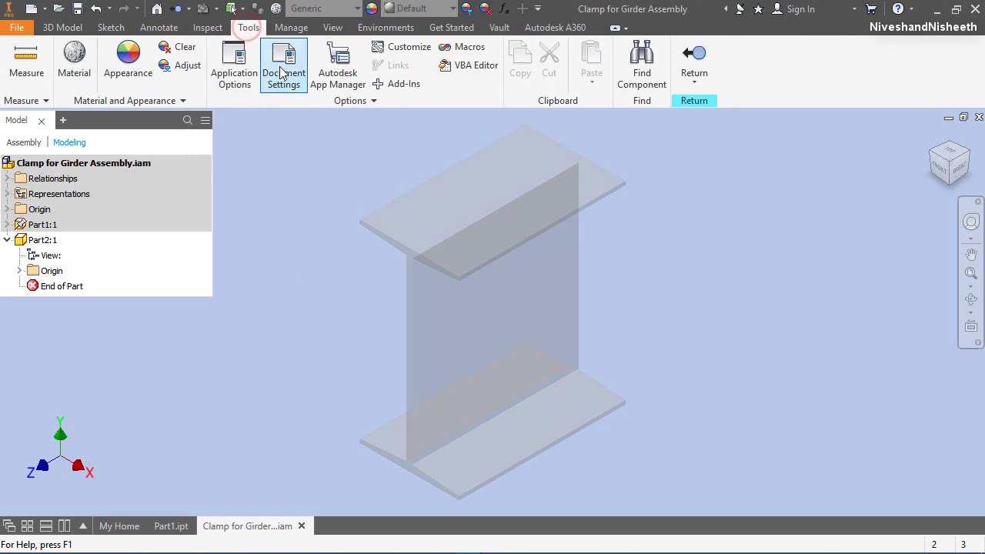
{"action": "left_click", "coordinate": [284, 73]}
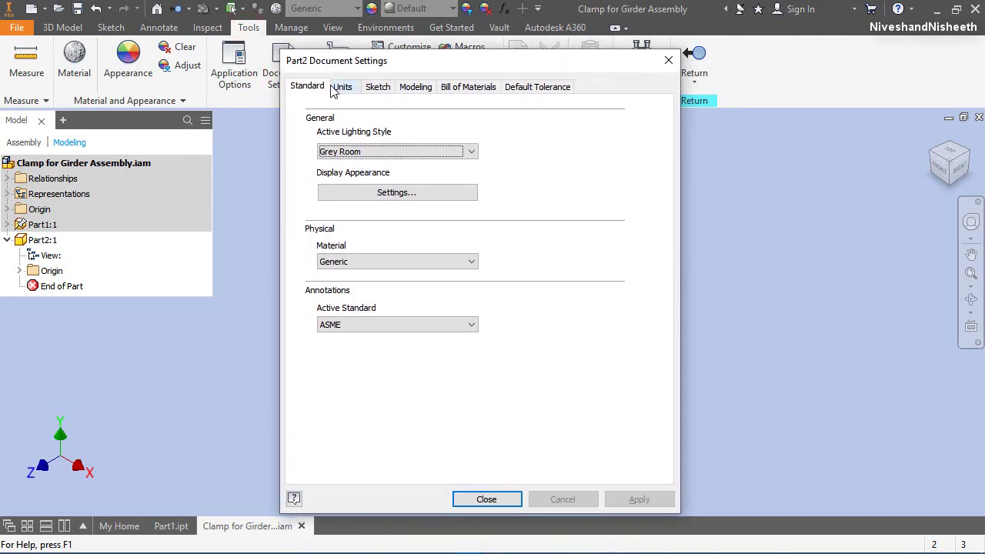
{"action": "left_click", "coordinate": [341, 86]}
{"action": "left_click", "coordinate": [362, 243]}
{"action": "left_click", "coordinate": [334, 307]}
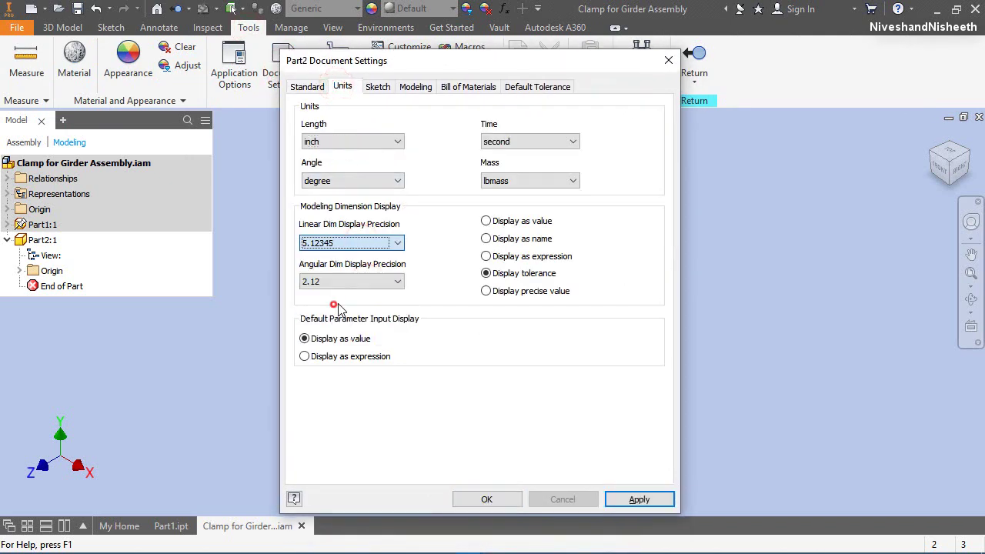
{"action": "left_click", "coordinate": [351, 282]}
{"action": "left_click", "coordinate": [335, 347]}
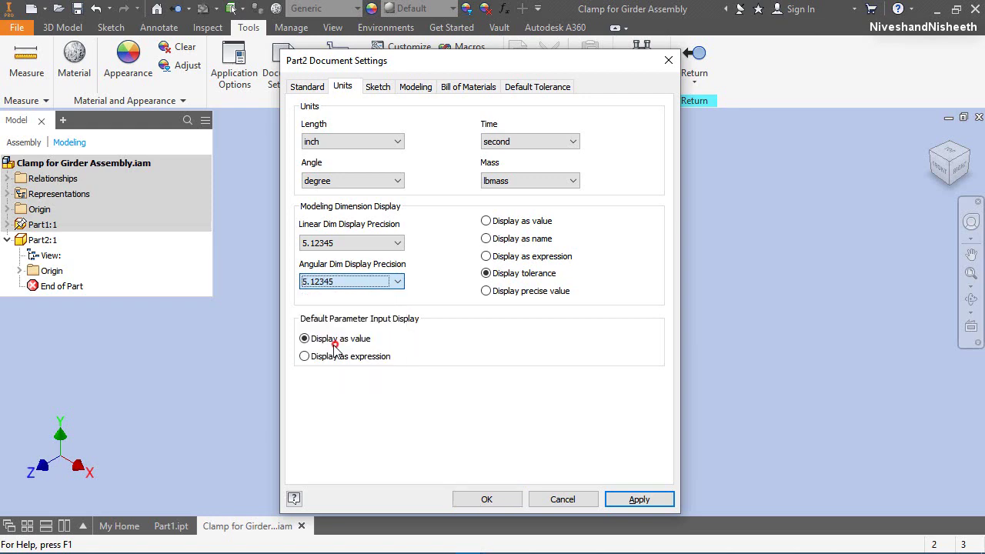
{"action": "left_click", "coordinate": [512, 499]}
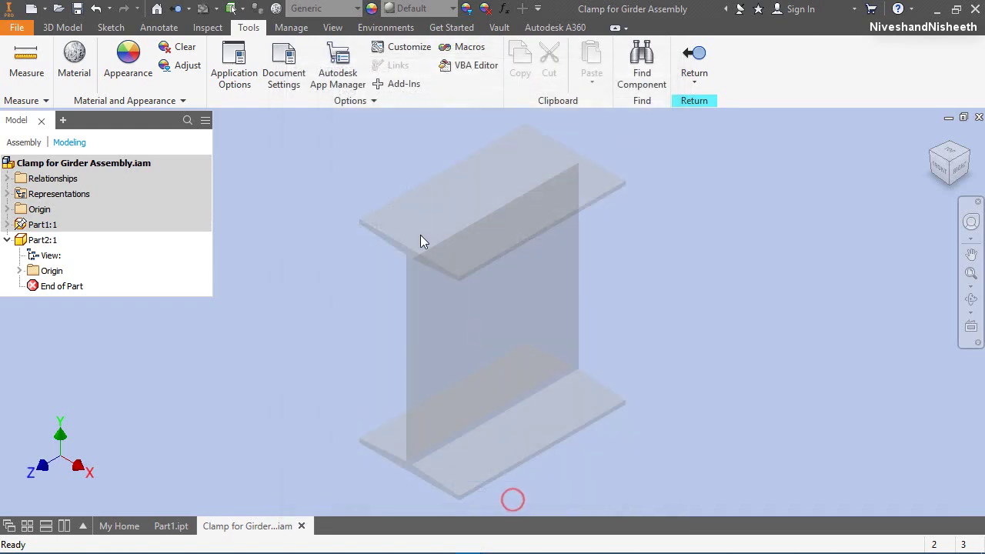
Step: Start a 2D sketch in Part2 on its XY plane and return to the home view
{"action": "left_click", "coordinate": [64, 27]}
{"action": "left_click", "coordinate": [30, 62]}
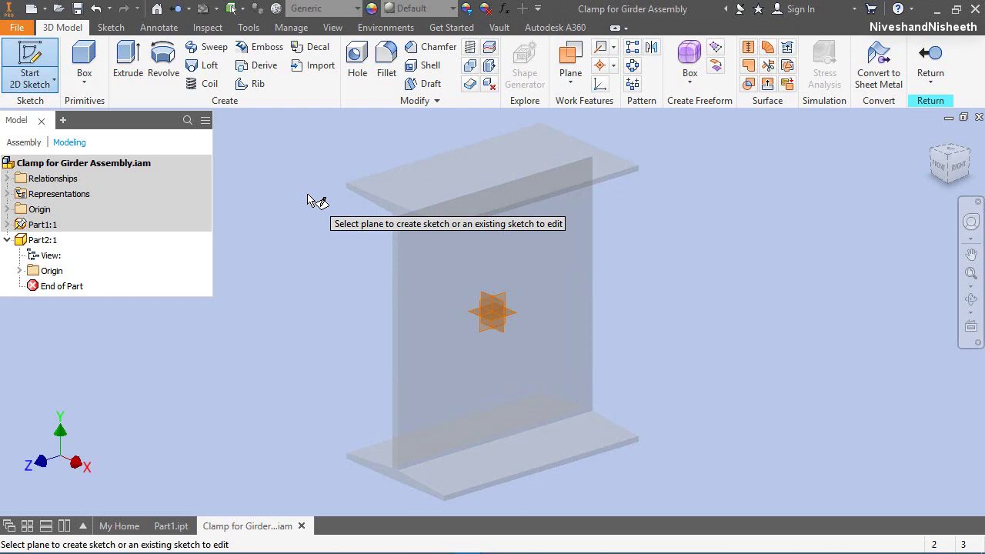
{"action": "scroll", "coordinate": [454, 321], "scroll_direction": "up", "scroll_amount": 3}
{"action": "scroll", "coordinate": [517, 307], "scroll_direction": "up", "scroll_amount": 5}
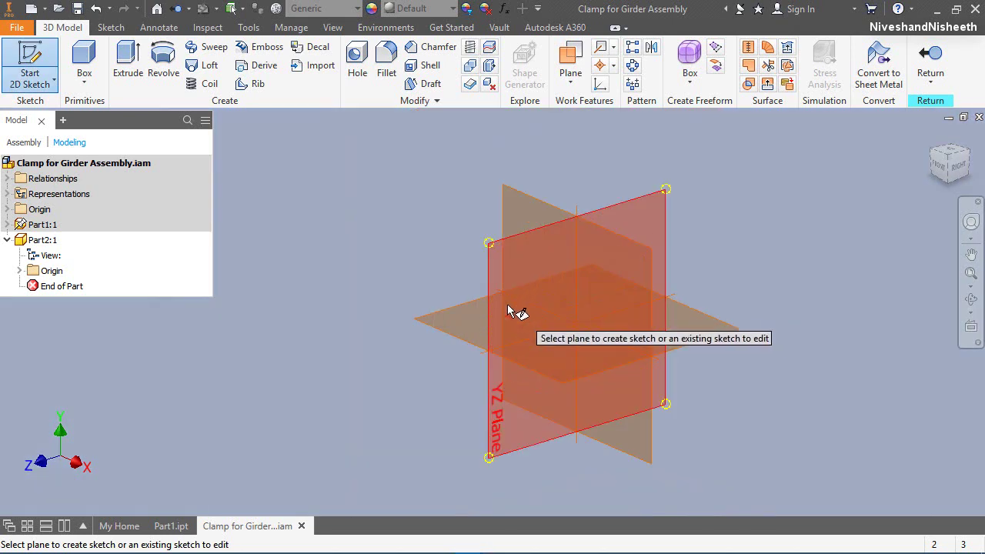
{"action": "left_click", "coordinate": [528, 201]}
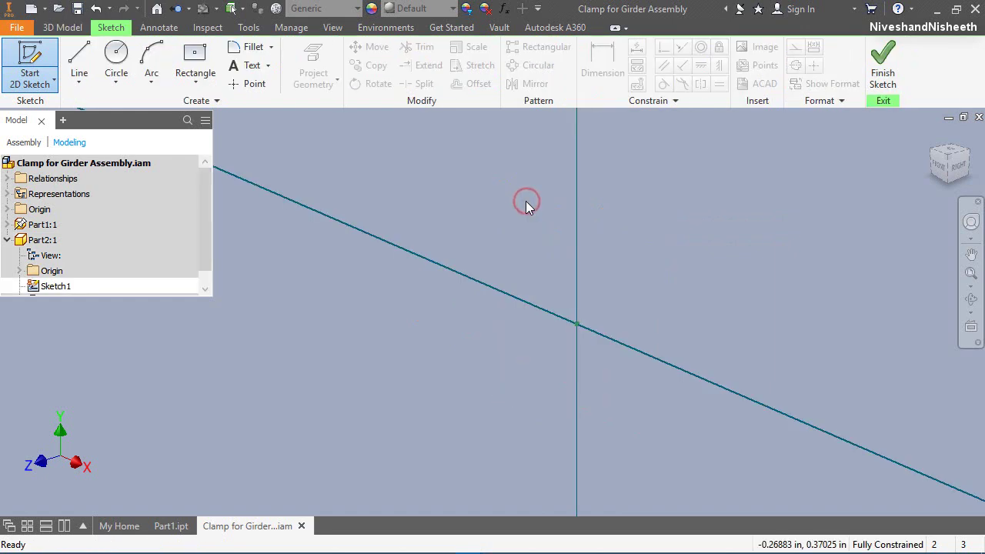
{"action": "left_click", "coordinate": [932, 138]}
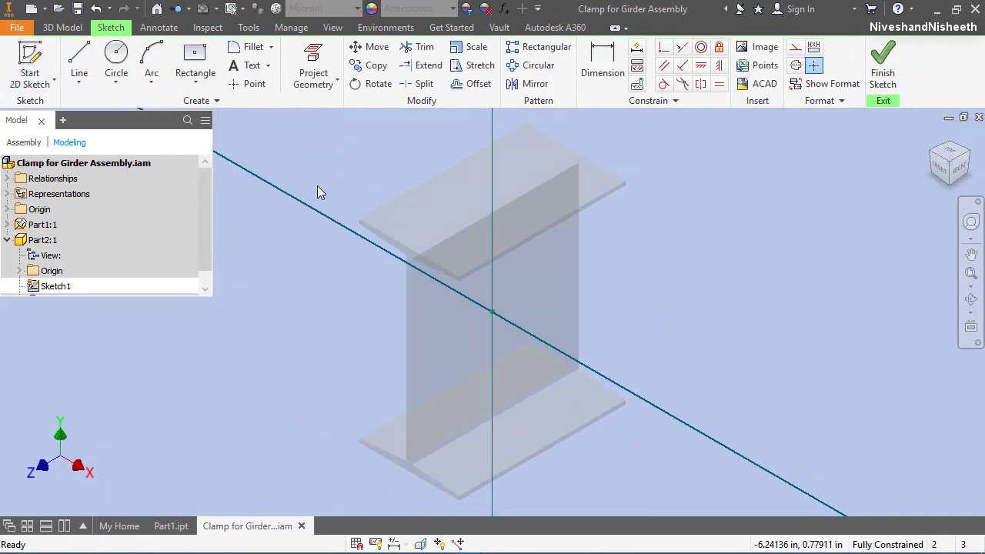
Step: Project the girder's cut edges onto the sketch plane and hide all sketch constraints
{"action": "left_click", "coordinate": [318, 85]}
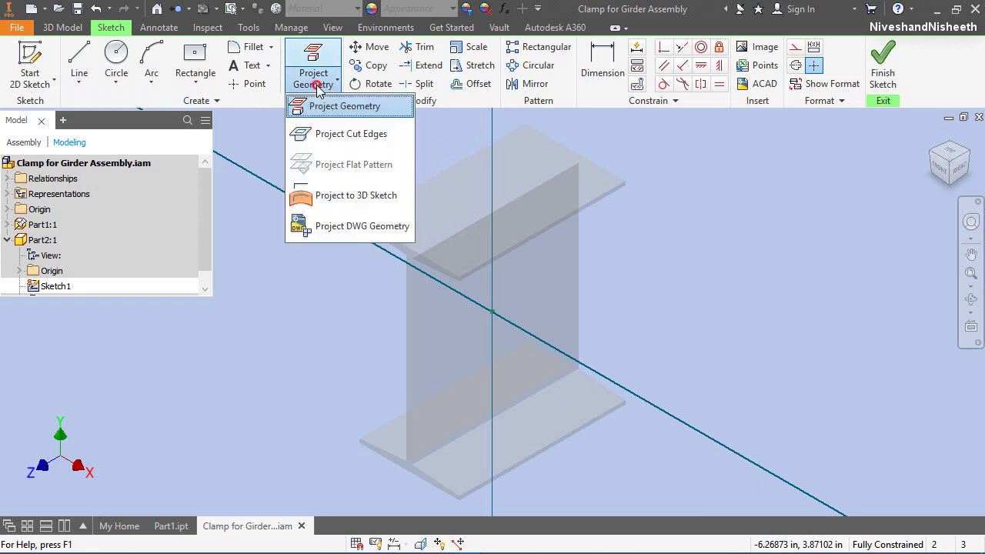
{"action": "left_click", "coordinate": [337, 134]}
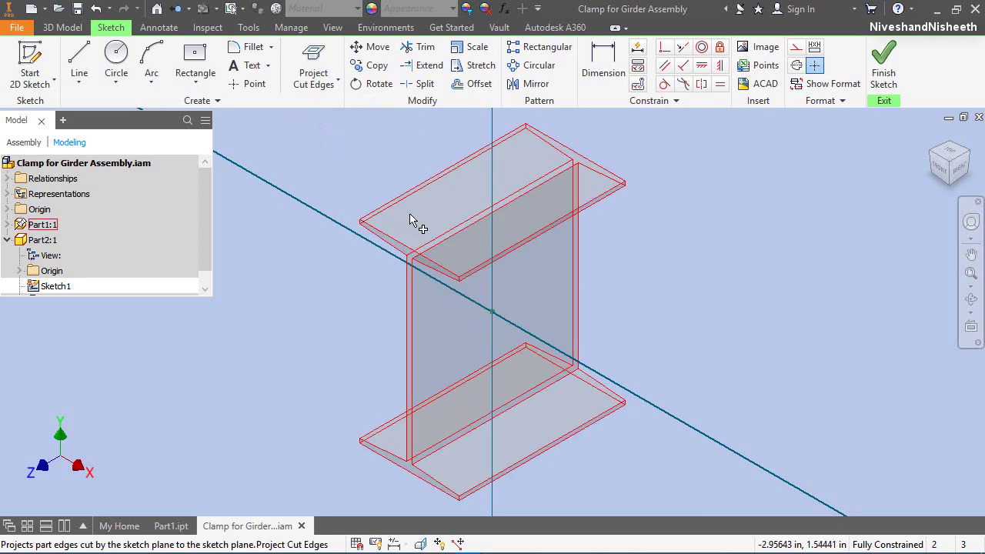
{"action": "left_click", "coordinate": [410, 217]}
{"action": "right_click", "coordinate": [367, 177]}
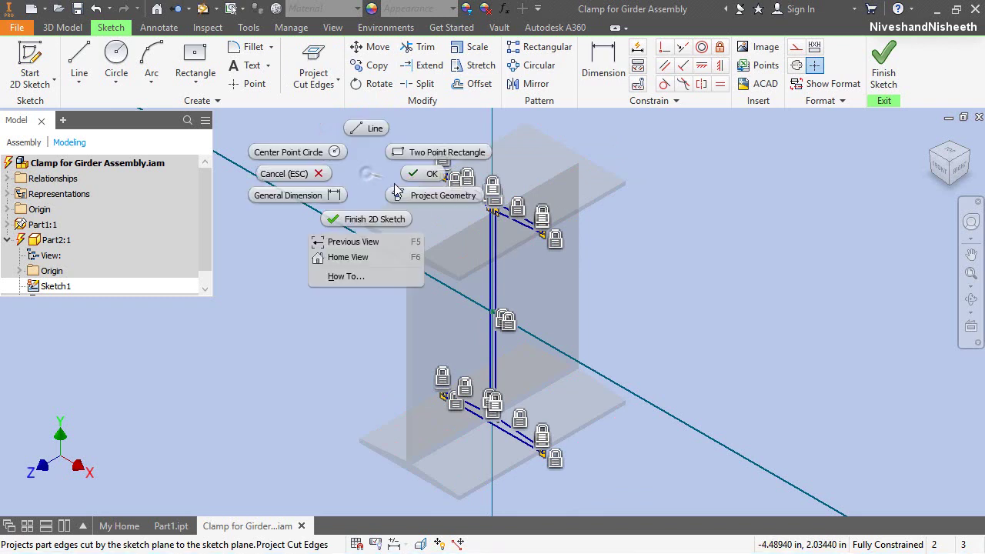
{"action": "left_click", "coordinate": [410, 178]}
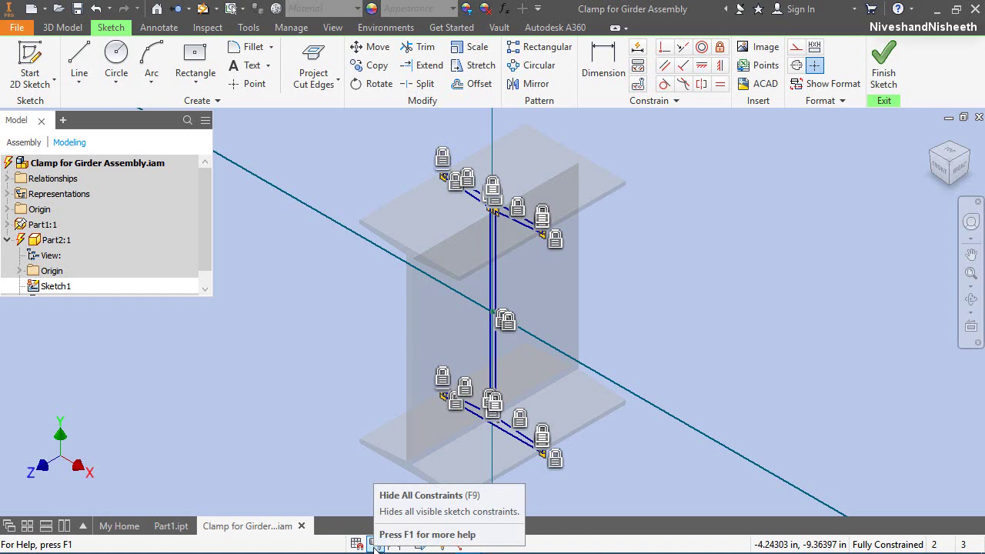
{"action": "left_click", "coordinate": [374, 542]}
{"action": "left_click", "coordinate": [308, 350]}
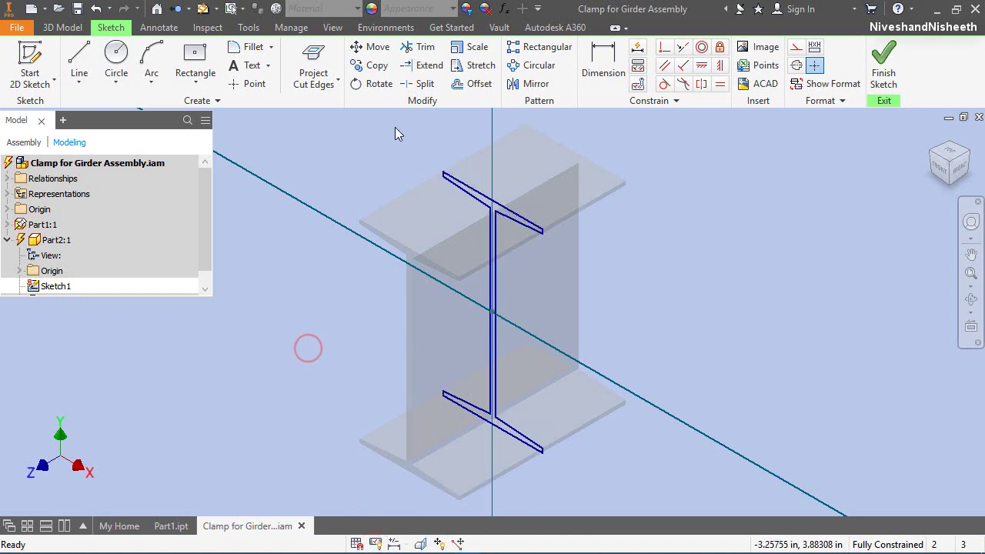
Step: Convert all projected girder cross-section edges to construction lines
{"action": "mouse_move", "coordinate": [385, 126]}
{"action": "left_mouse_down"}
{"action": "mouse_move", "coordinate": [491, 259]}
{"action": "mouse_move", "coordinate": [585, 480]}
{"action": "left_mouse_up"}
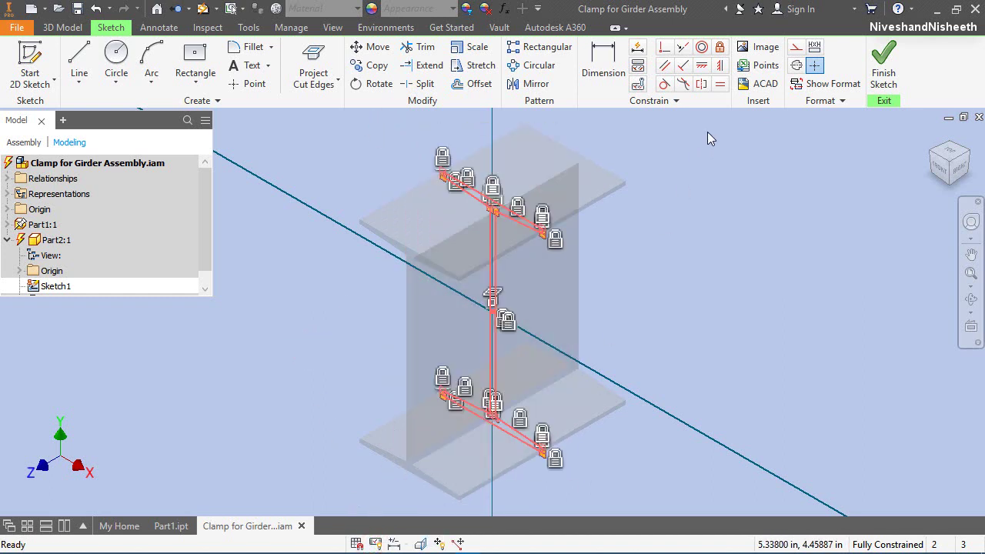
{"action": "left_click", "coordinate": [796, 50]}
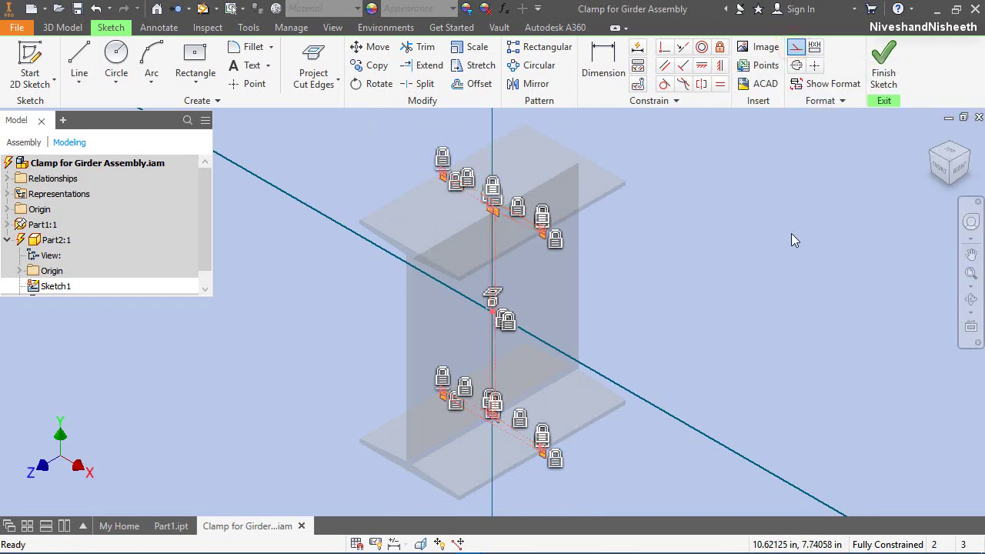
{"action": "left_click", "coordinate": [791, 234]}
Step: In the front view, trace the lower flange's right half with lines along its sloped top, end face and underside to the vertical centre axis
{"action": "left_click", "coordinate": [941, 167]}
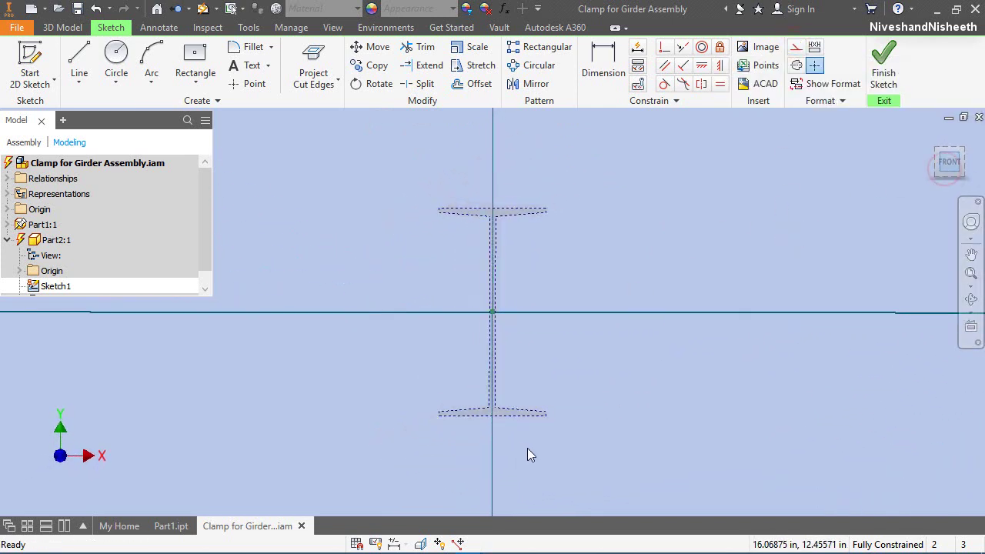
{"action": "scroll", "coordinate": [498, 404], "scroll_direction": "up", "scroll_amount": 3}
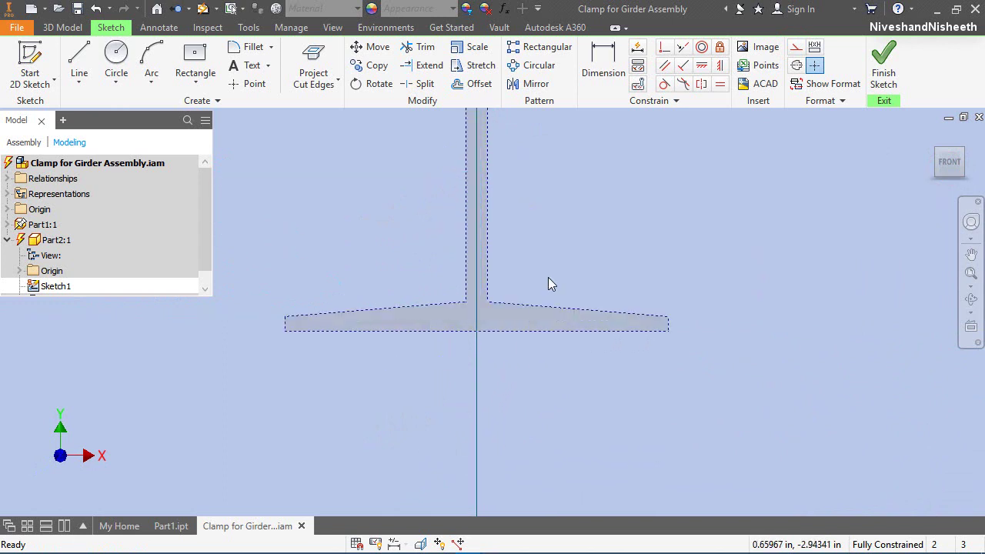
{"action": "scroll", "coordinate": [549, 284], "scroll_direction": "up", "scroll_amount": 3}
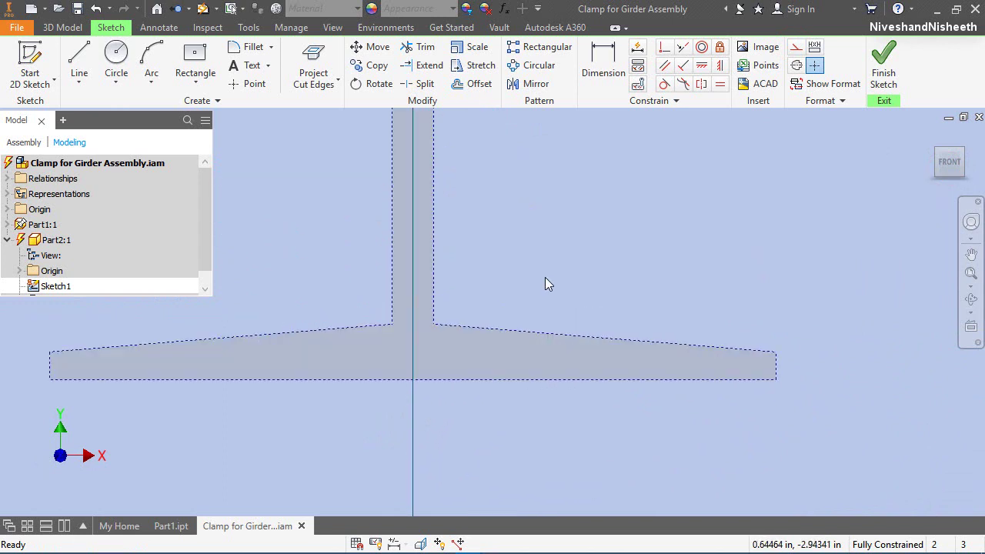
{"action": "left_click", "coordinate": [80, 55]}
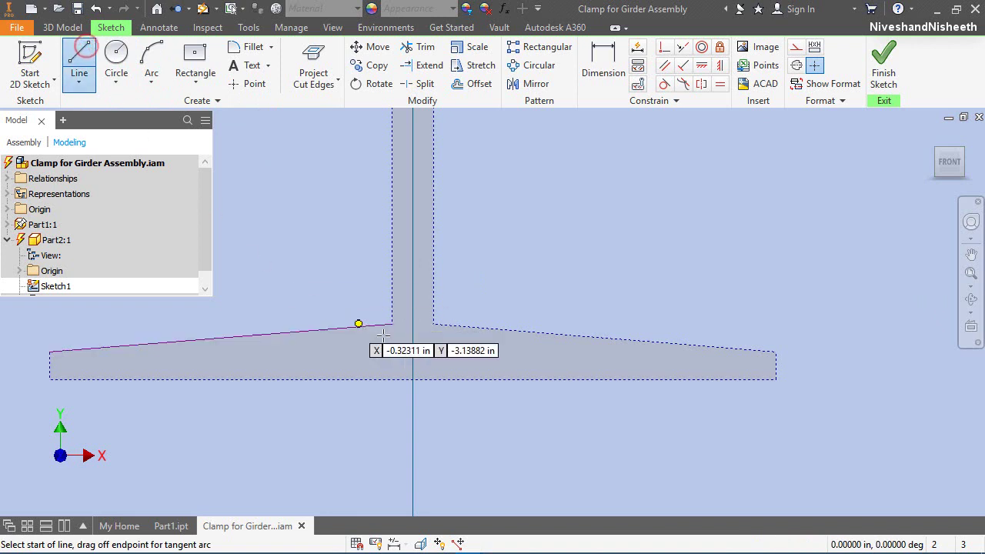
{"action": "left_click", "coordinate": [432, 325]}
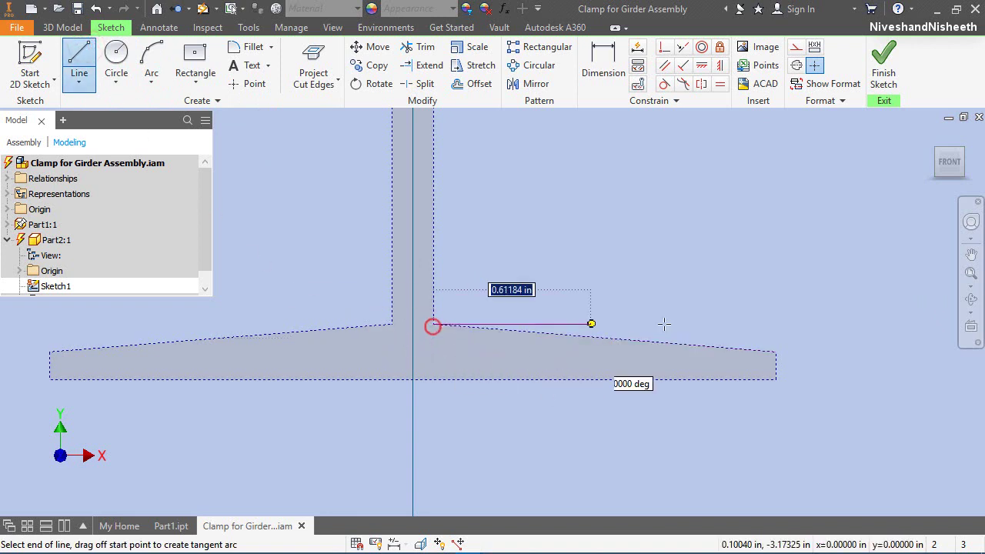
{"action": "left_click", "coordinate": [776, 351]}
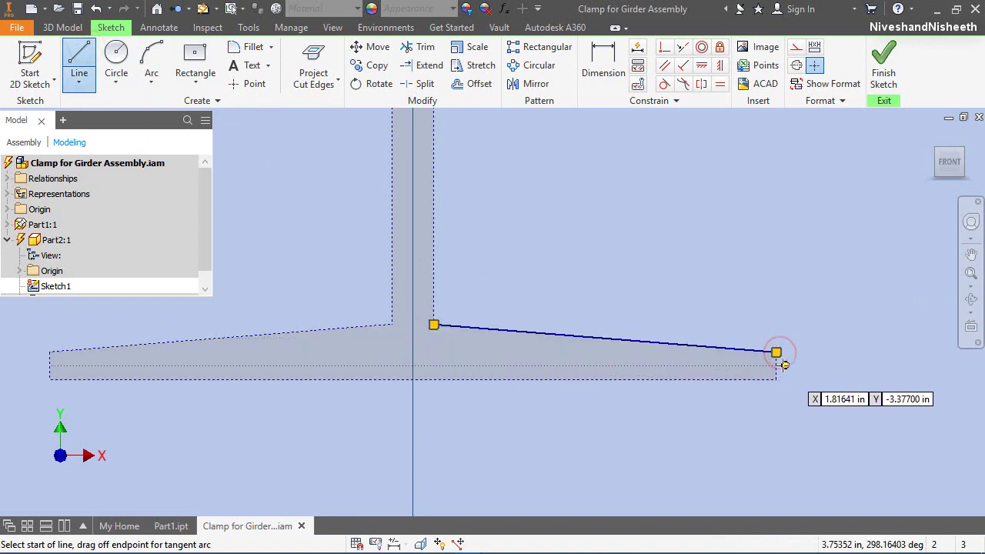
{"action": "left_click", "coordinate": [777, 380]}
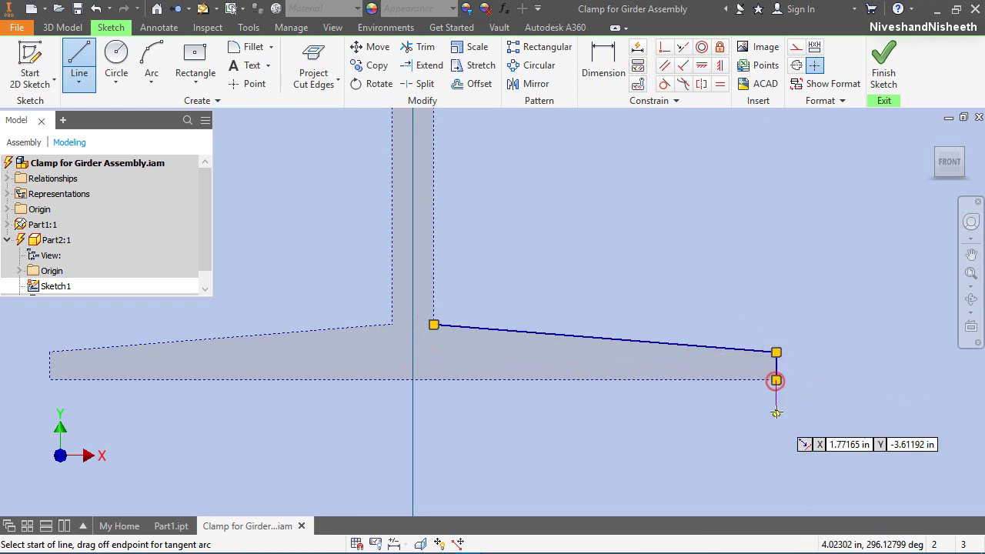
{"action": "left_click", "coordinate": [776, 380]}
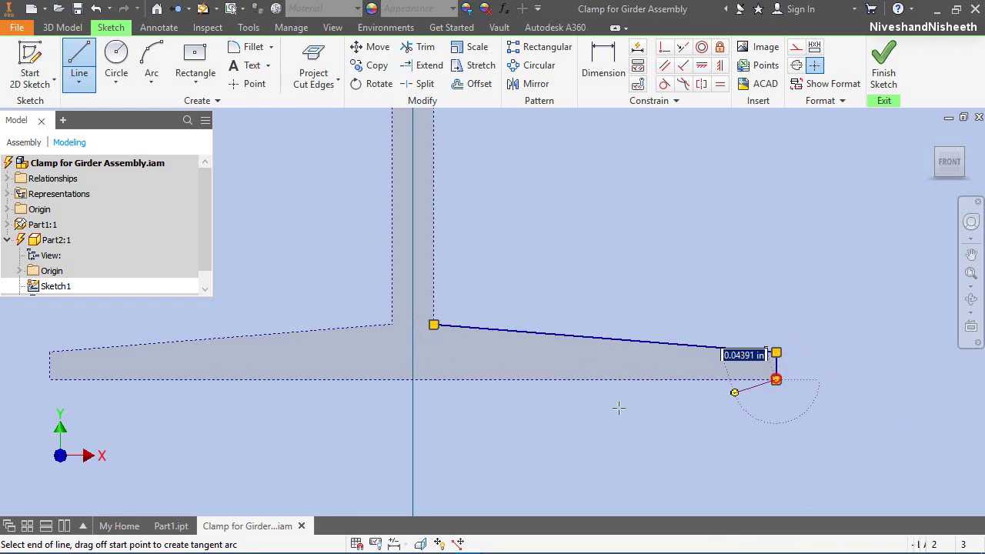
{"action": "left_click", "coordinate": [413, 380]}
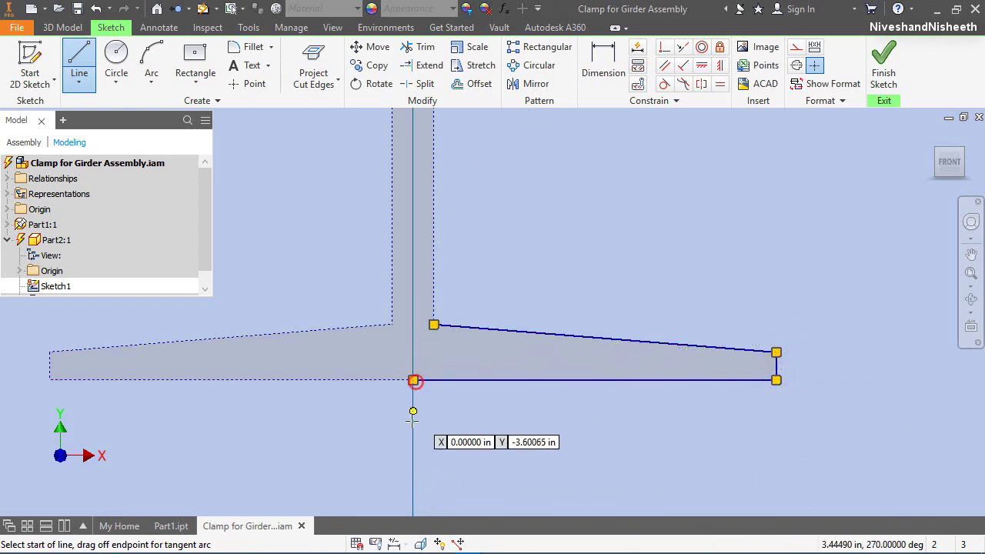
Step: Draw a nearly vertical line about 1.1 in long downward from the midpoint of the lower flange's underside
{"action": "left_click", "coordinate": [412, 379]}
{"action": "scroll", "coordinate": [442, 431], "scroll_direction": "up", "scroll_amount": 3}
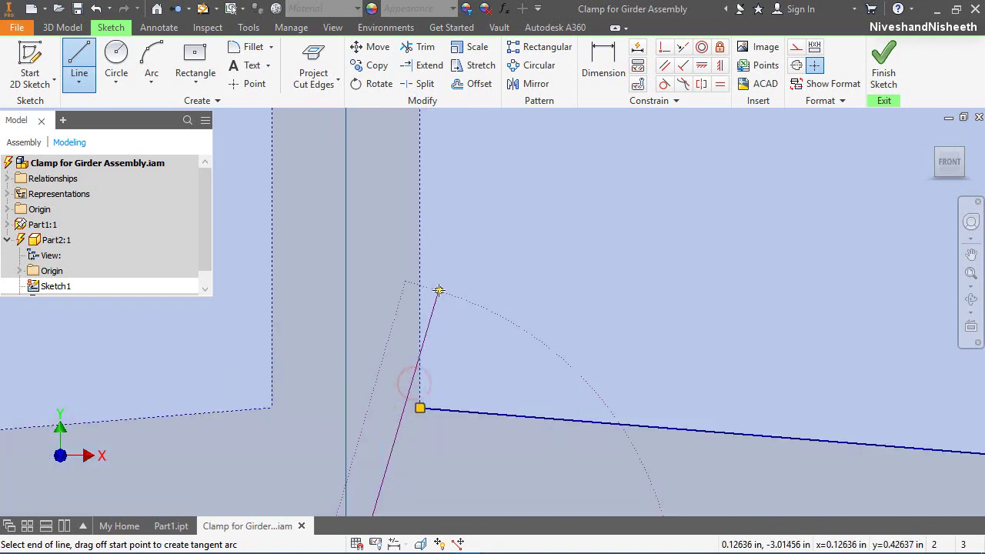
{"action": "scroll", "coordinate": [437, 290], "scroll_direction": "down", "scroll_amount": 5}
{"action": "scroll", "coordinate": [427, 385], "scroll_direction": "up", "scroll_amount": 4}
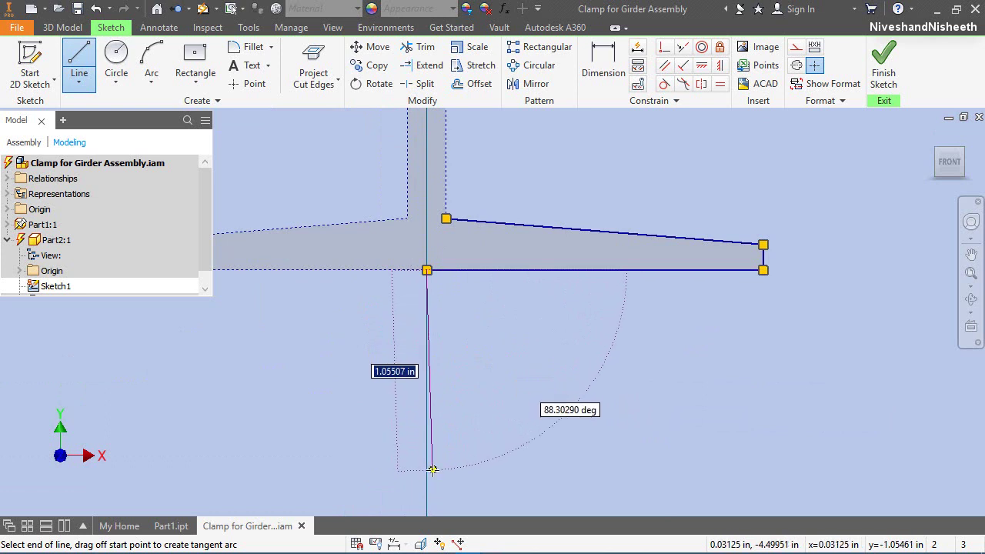
{"action": "left_click", "coordinate": [433, 475]}
{"action": "key", "text": "Escape"}
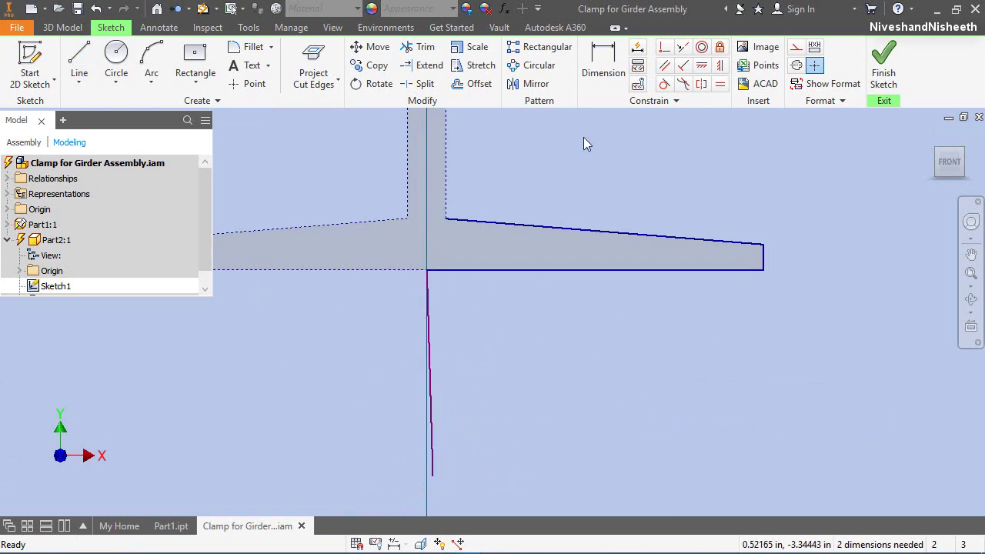
Step: Constrain the downward line perpendicular to the lower flange's underside
{"action": "left_click", "coordinate": [683, 67]}
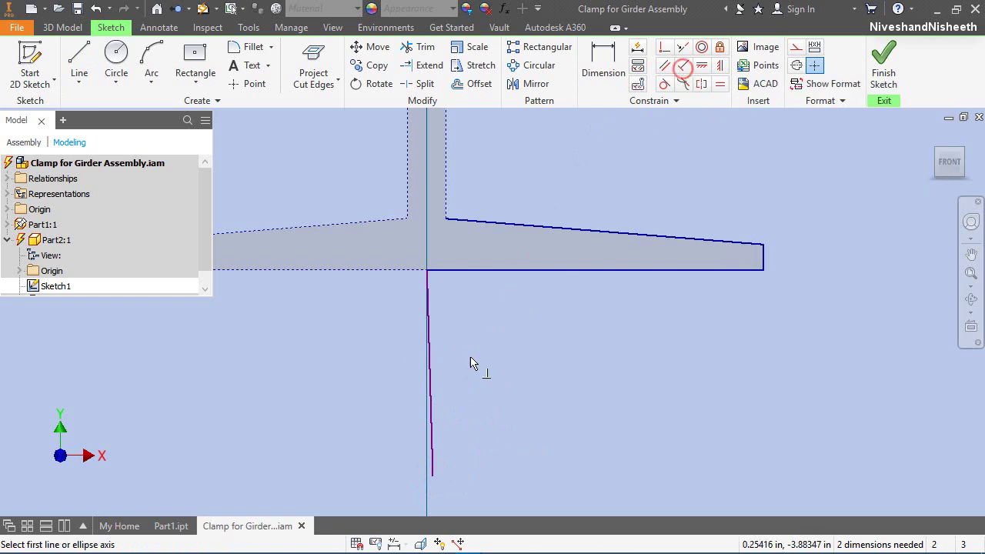
{"action": "left_click", "coordinate": [431, 381]}
{"action": "left_click", "coordinate": [478, 272]}
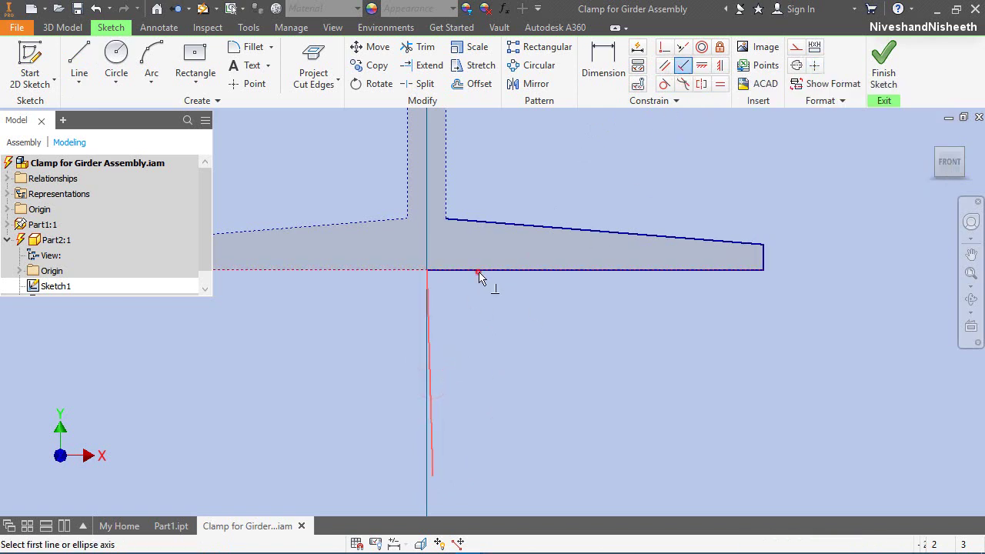
{"action": "right_click", "coordinate": [541, 158]}
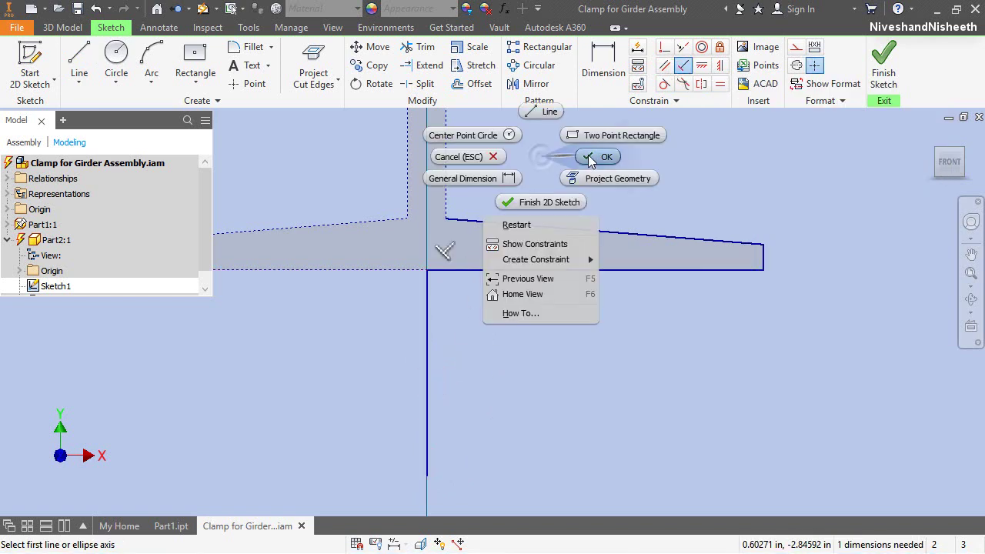
{"action": "left_click", "coordinate": [588, 158]}
{"action": "left_click", "coordinate": [636, 177]}
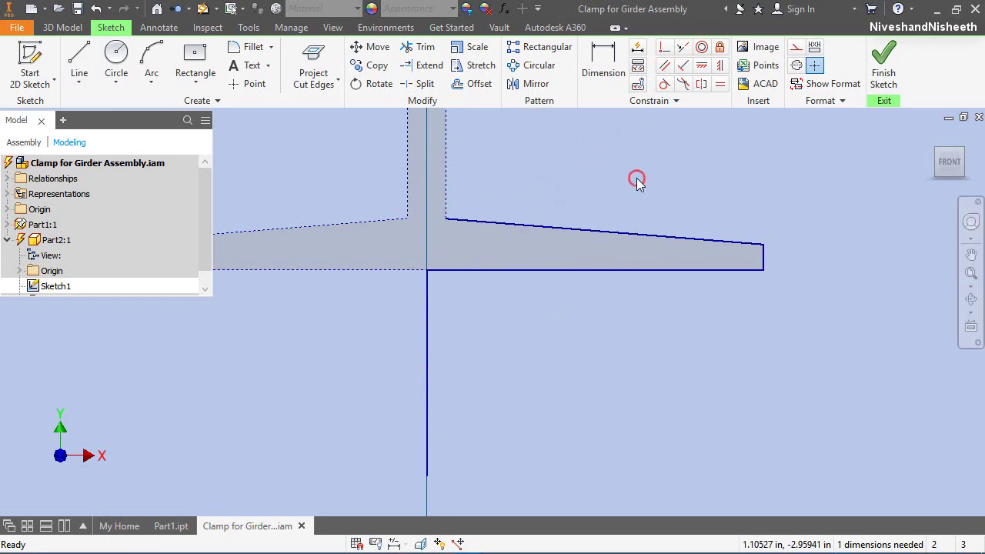
Step: With Loop Select off, offset the traced sloped top, end face, underside and downward line of the flange profile outward by 3/16 in
{"action": "left_click", "coordinate": [470, 83]}
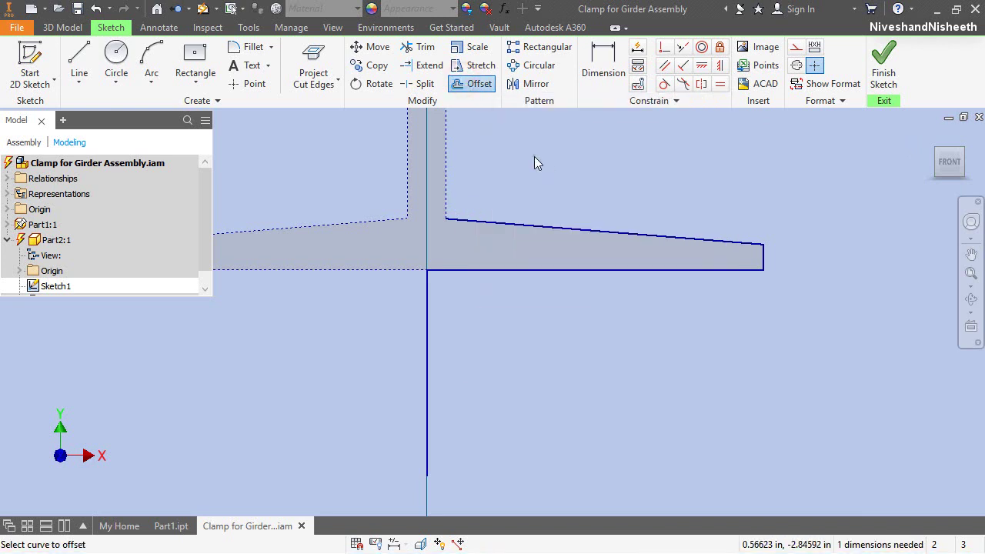
{"action": "right_click", "coordinate": [535, 162]}
{"action": "left_click", "coordinate": [485, 223]}
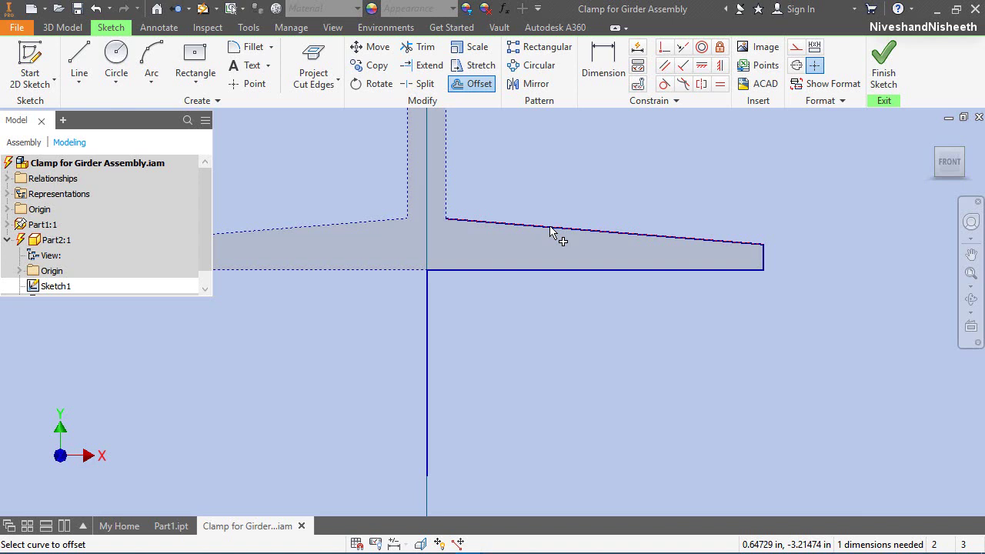
{"action": "mouse_move", "coordinate": [551, 231]}
{"action": "left_click", "coordinate": [600, 252]}
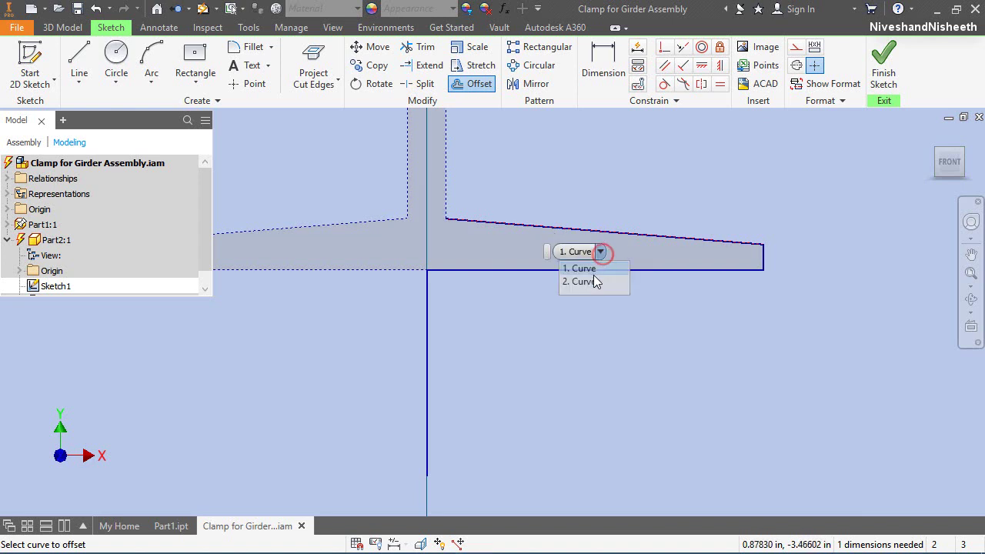
{"action": "left_click", "coordinate": [592, 277]}
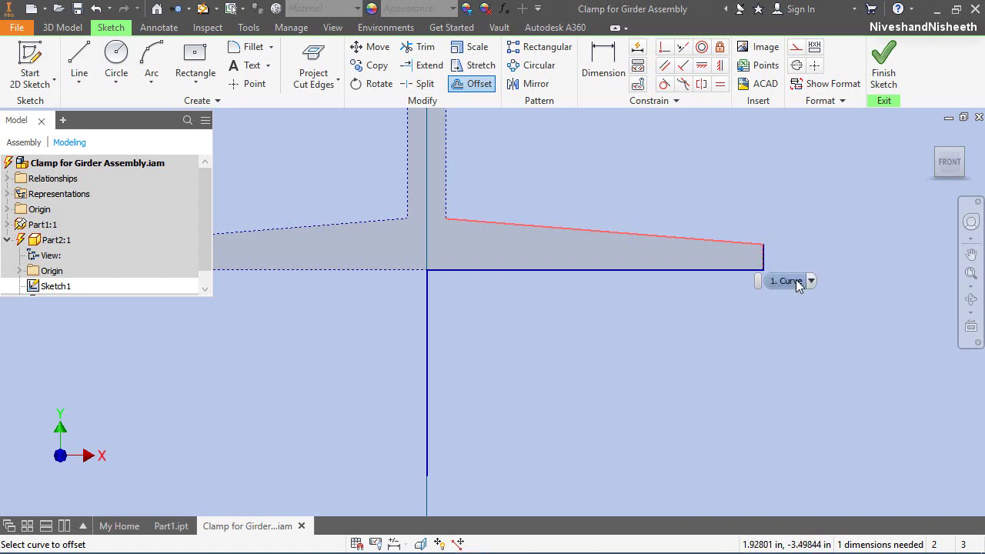
{"action": "left_click", "coordinate": [808, 280]}
{"action": "left_click", "coordinate": [789, 309]}
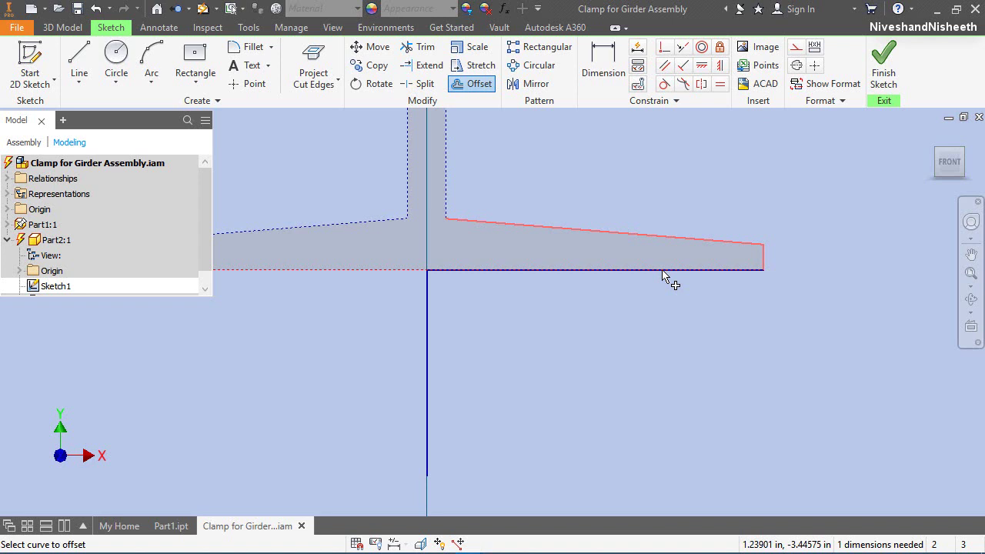
{"action": "mouse_move", "coordinate": [663, 276]}
{"action": "left_click", "coordinate": [713, 296]}
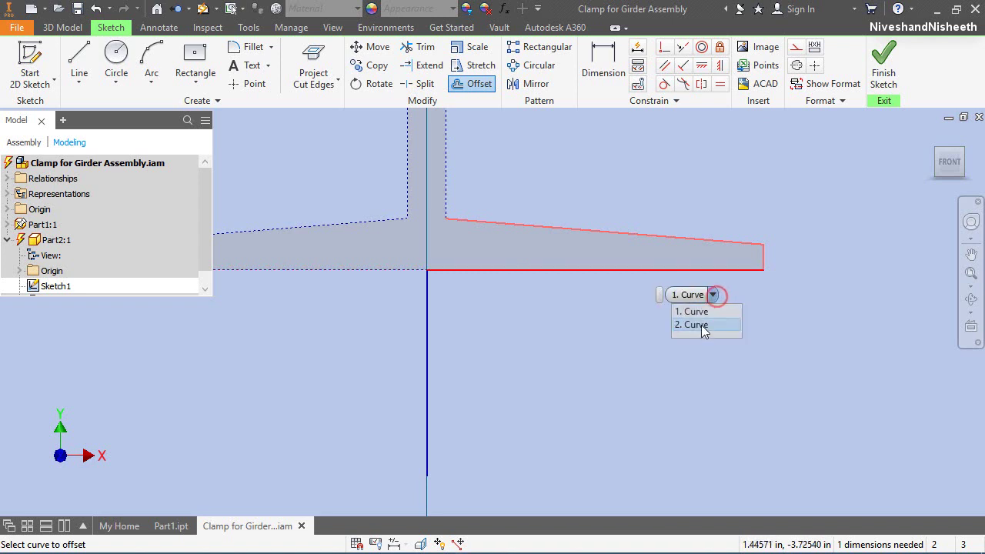
{"action": "left_click", "coordinate": [702, 326]}
{"action": "left_click", "coordinate": [428, 331]}
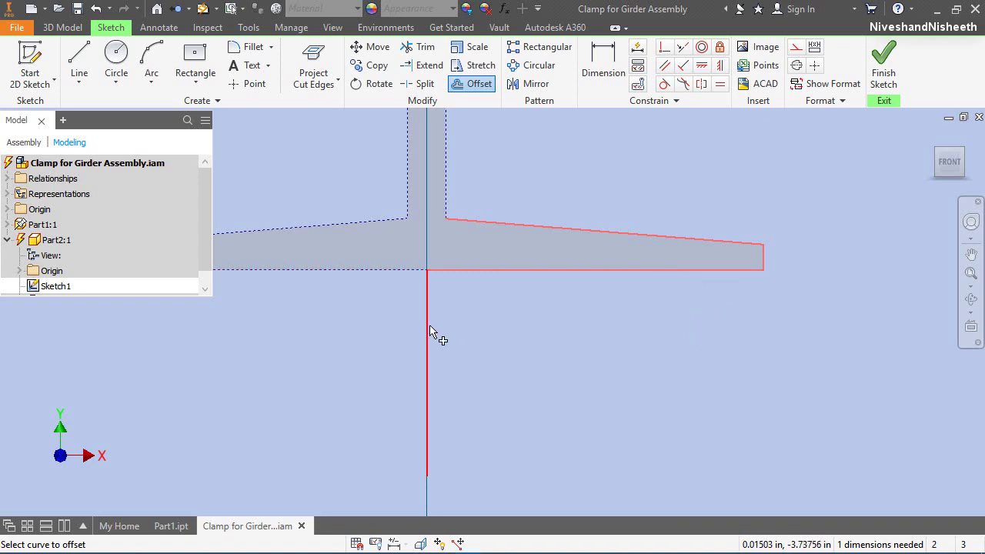
{"action": "right_click", "coordinate": [568, 323]}
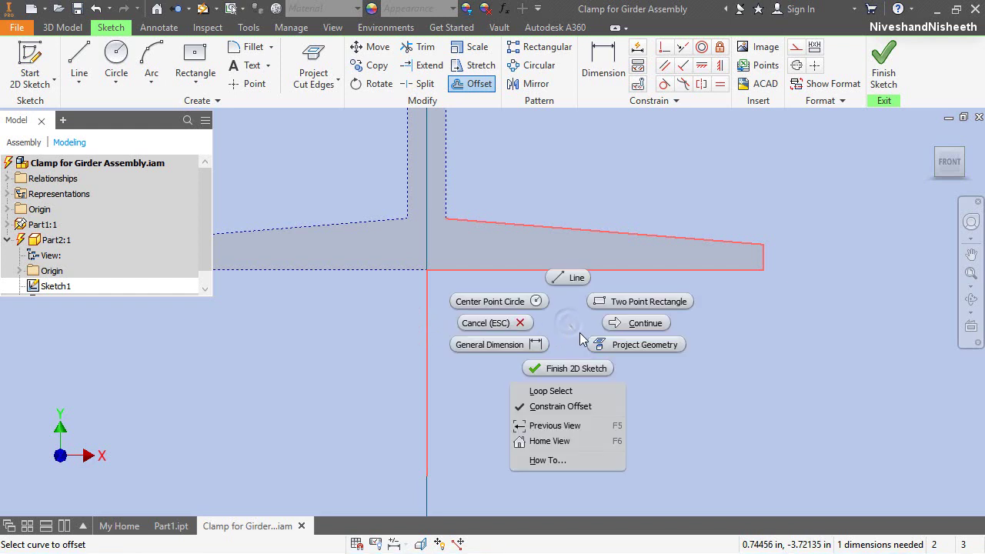
{"action": "left_click", "coordinate": [630, 323]}
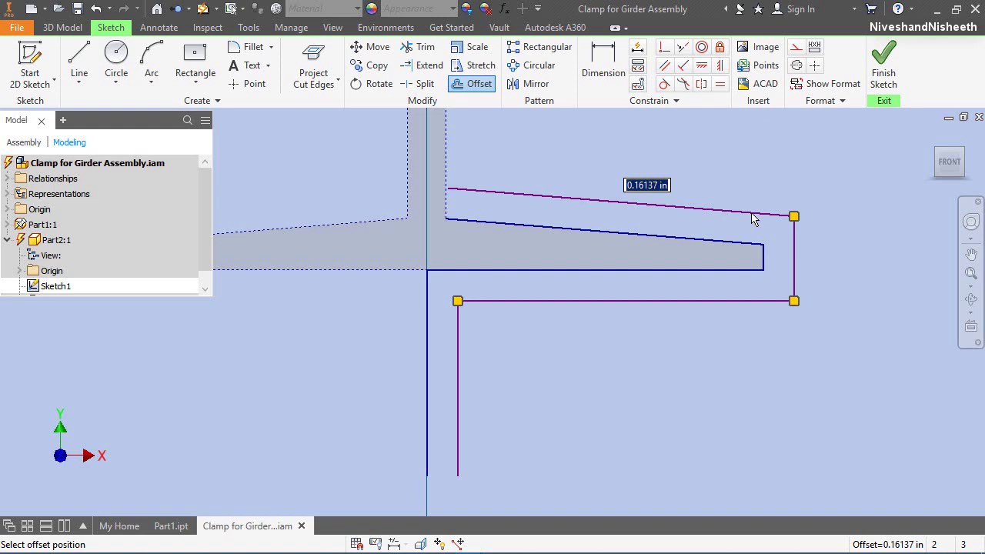
{"action": "type", "text": "3/1"}
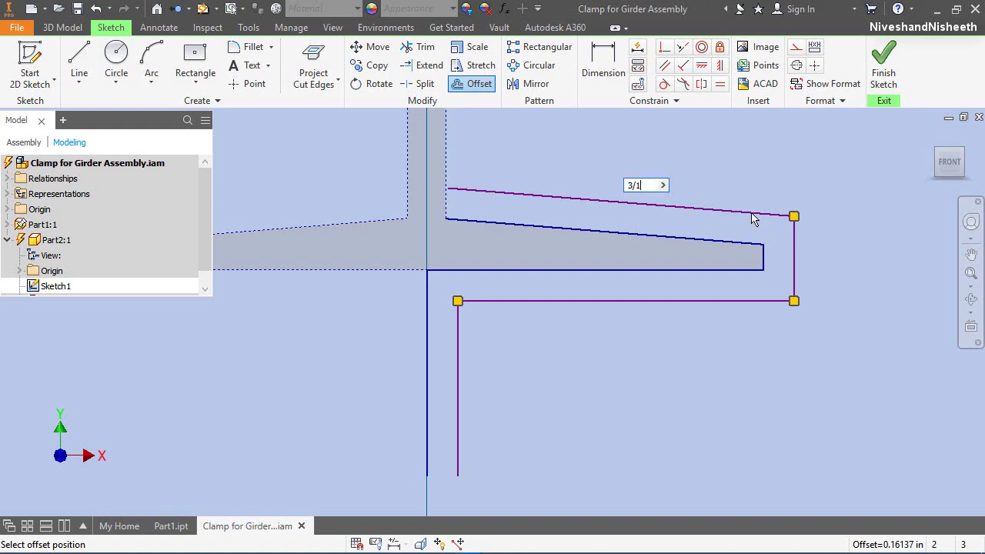
{"action": "key", "text": "Return"}
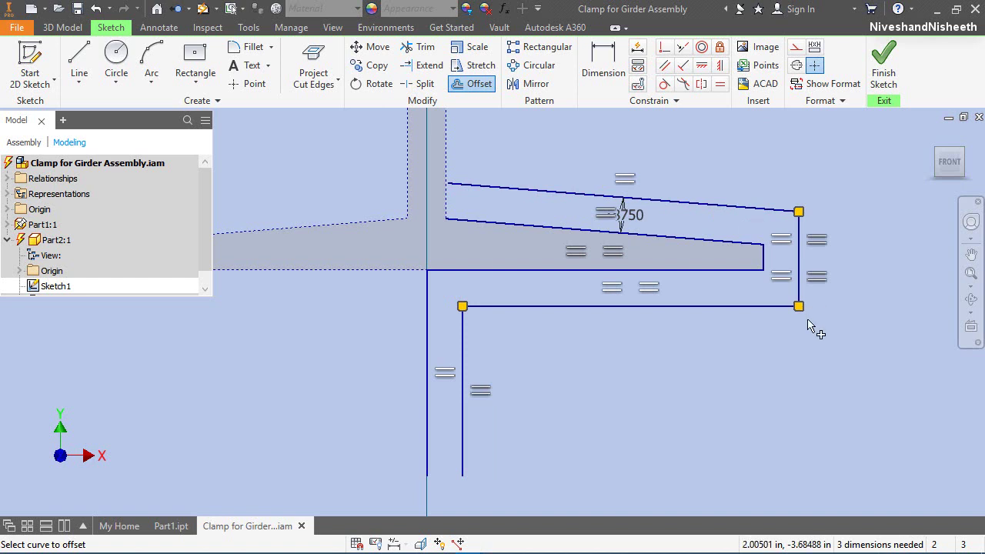
Step: Dimension the downward line on the vertical centre axis to 2 3/16 in
{"action": "right_click", "coordinate": [680, 342]}
{"action": "left_click", "coordinate": [639, 361]}
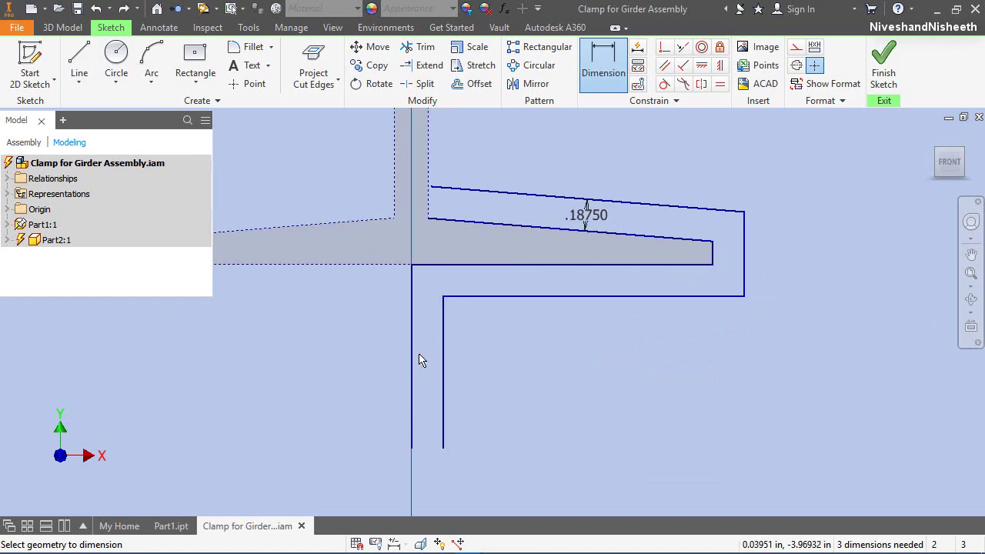
{"action": "left_click", "coordinate": [412, 358]}
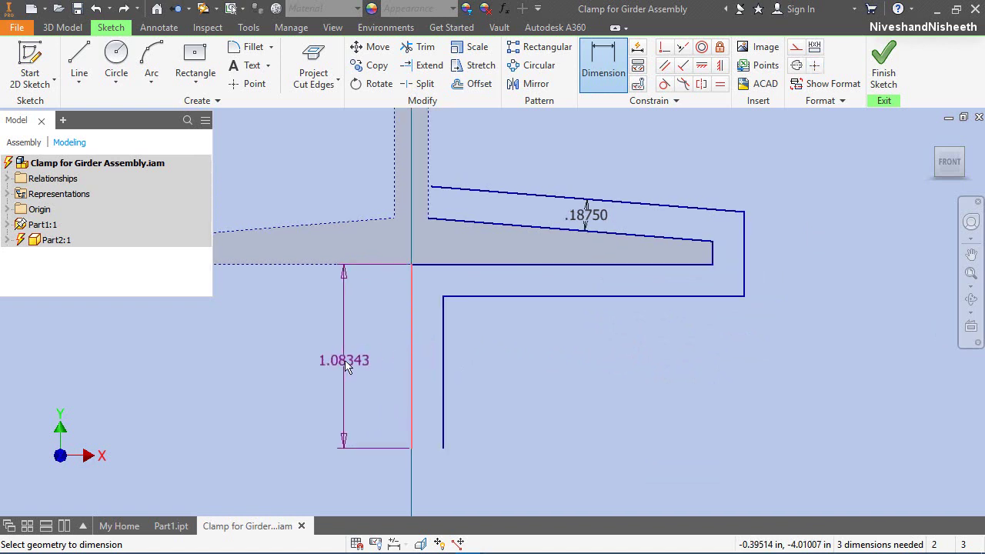
{"action": "left_click", "coordinate": [345, 366]}
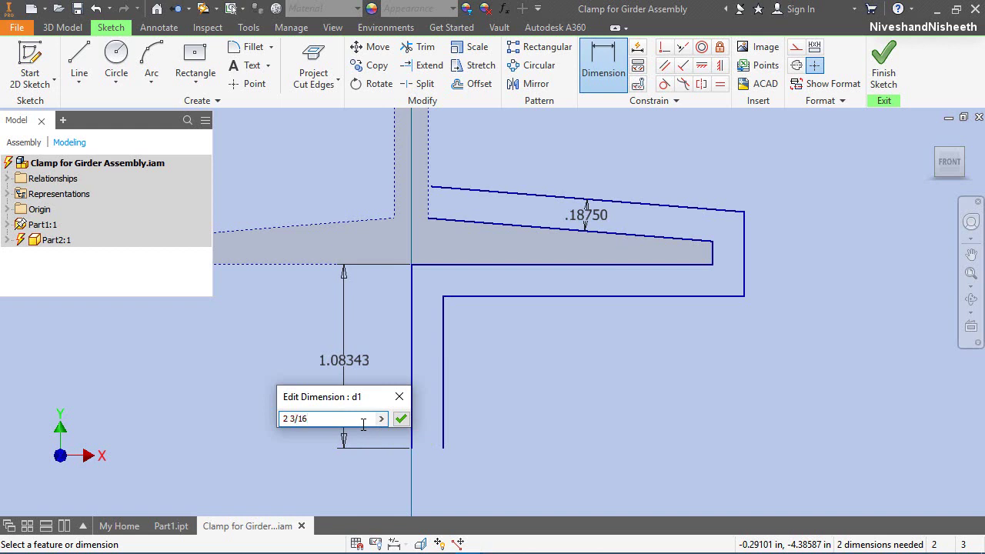
{"action": "left_click", "coordinate": [401, 418]}
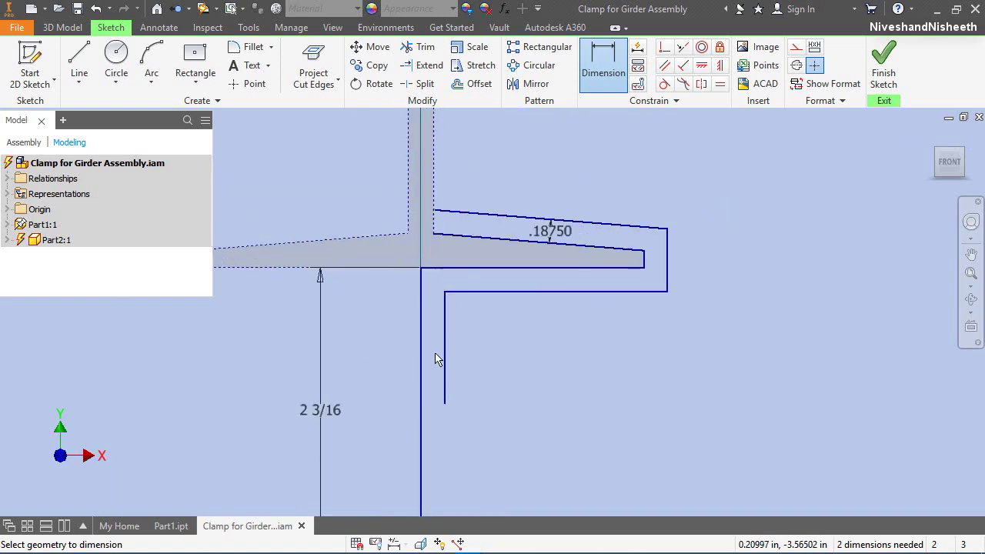
{"action": "right_click", "coordinate": [511, 292]}
{"action": "left_click", "coordinate": [555, 288]}
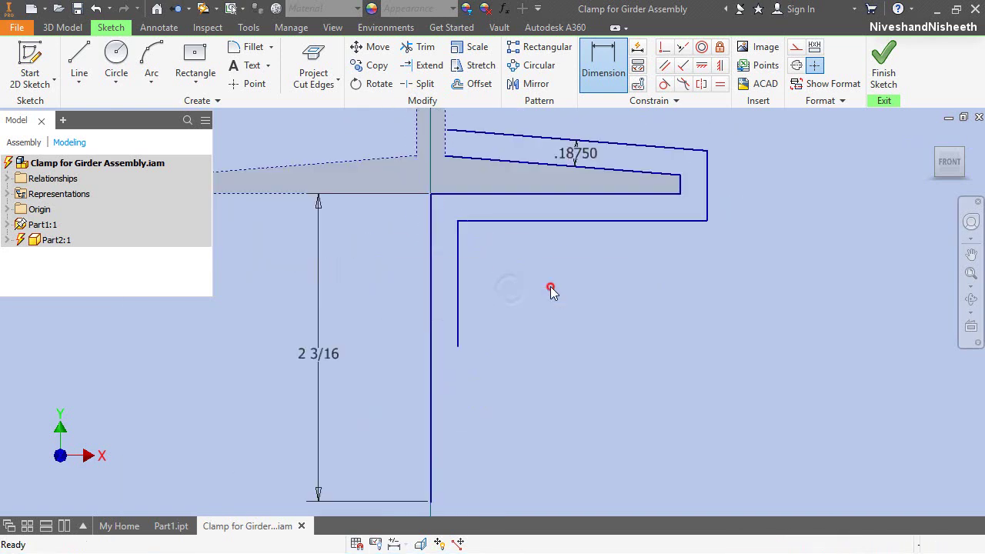
Step: Align the lower endpoint of the offset vertical line horizontally with the lower endpoint of the centre-axis line
{"action": "left_click", "coordinate": [702, 67]}
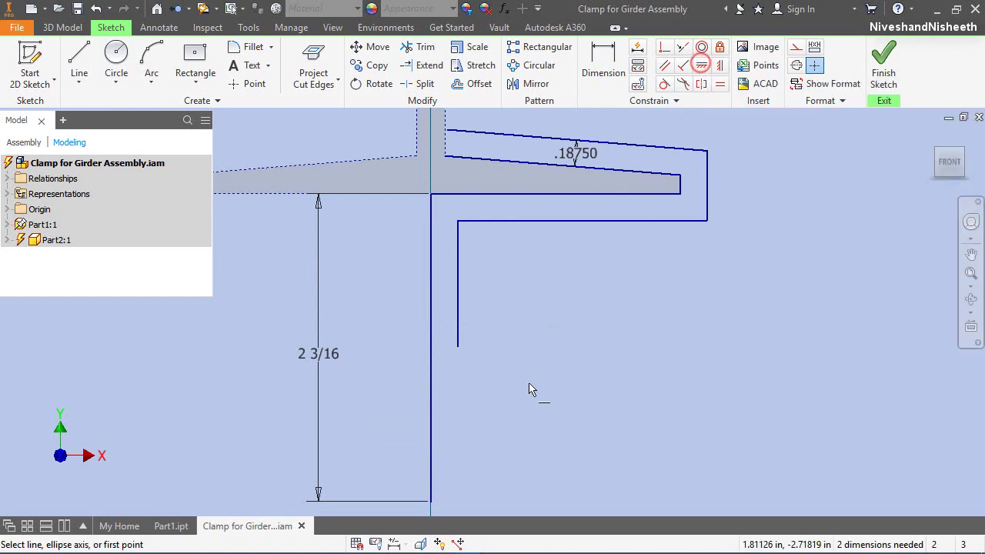
{"action": "left_click", "coordinate": [457, 347]}
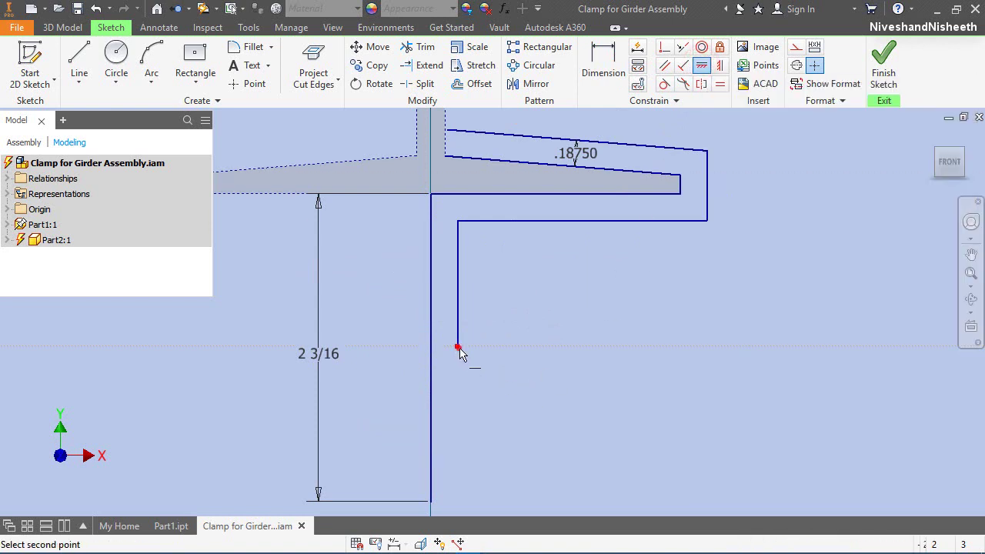
{"action": "left_click", "coordinate": [431, 501]}
Step: Close the bottom of the vertical leg with a horizontal line between the two lower endpoints
{"action": "right_click", "coordinate": [369, 293]}
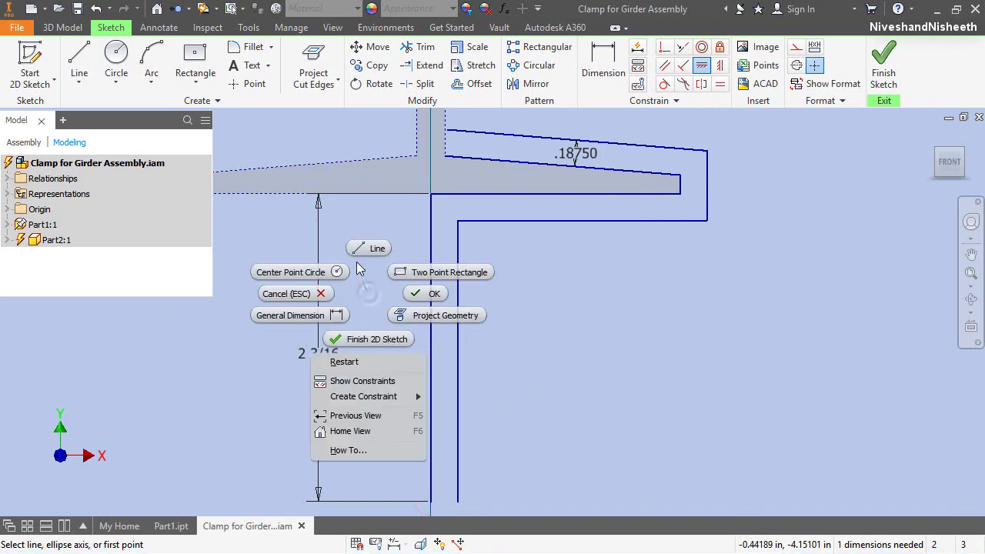
{"action": "left_click", "coordinate": [357, 256]}
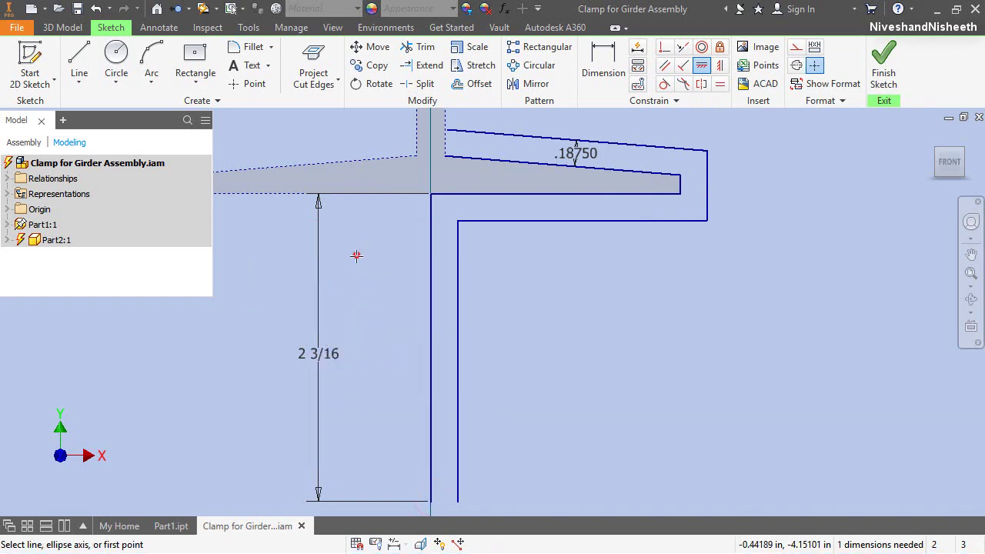
{"action": "left_click", "coordinate": [431, 501]}
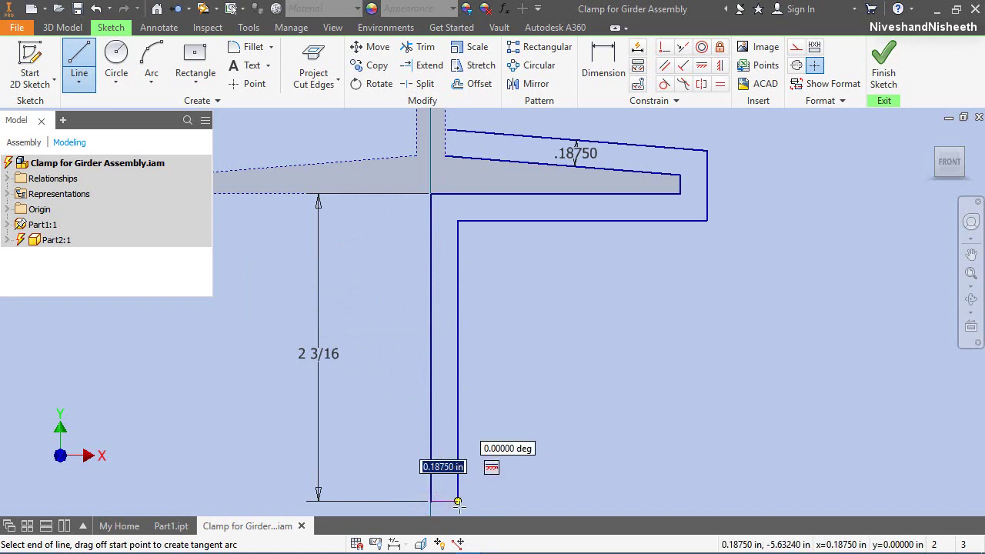
{"action": "left_click", "coordinate": [457, 501]}
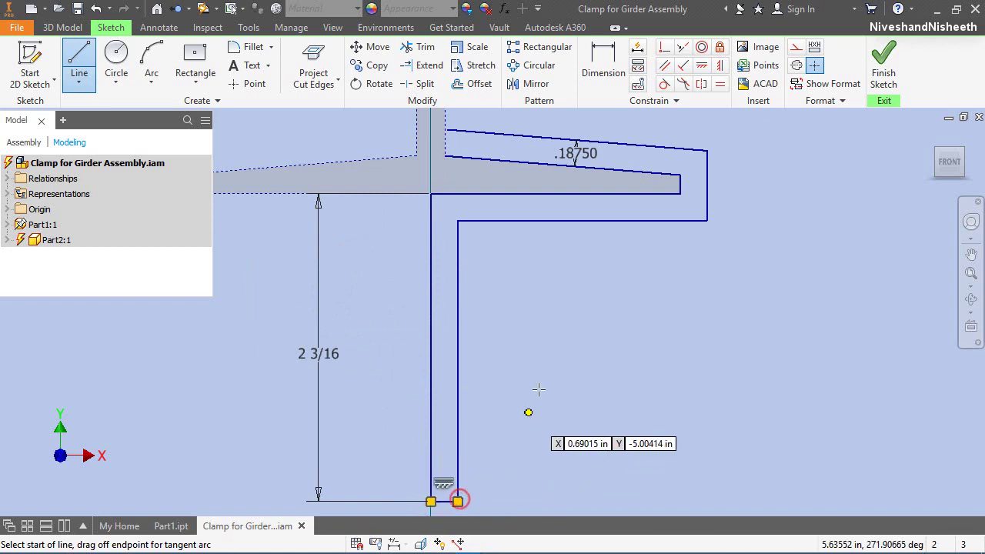
{"action": "right_click", "coordinate": [562, 330]}
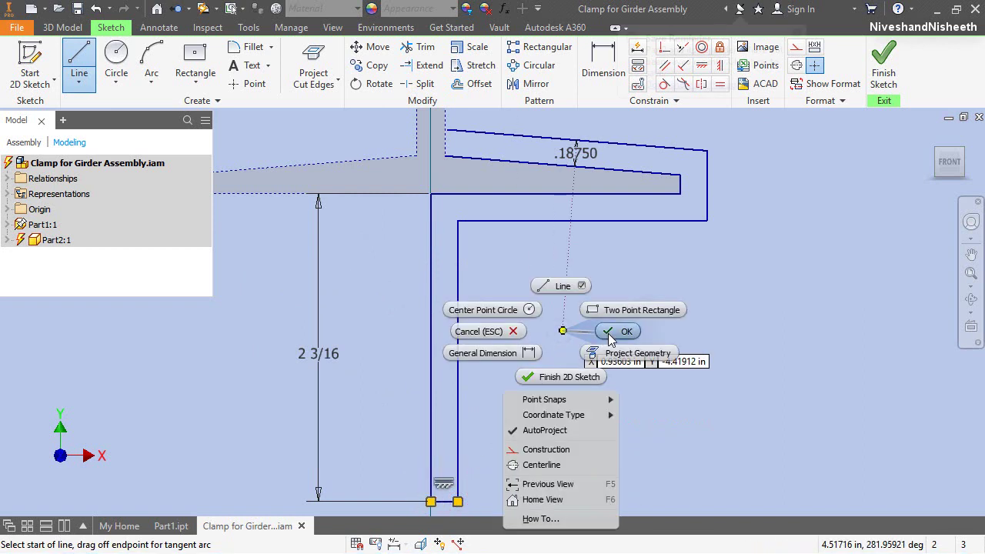
{"action": "left_click", "coordinate": [598, 270]}
Step: Set the sketch dimension display to Expression
{"action": "right_click", "coordinate": [620, 271]}
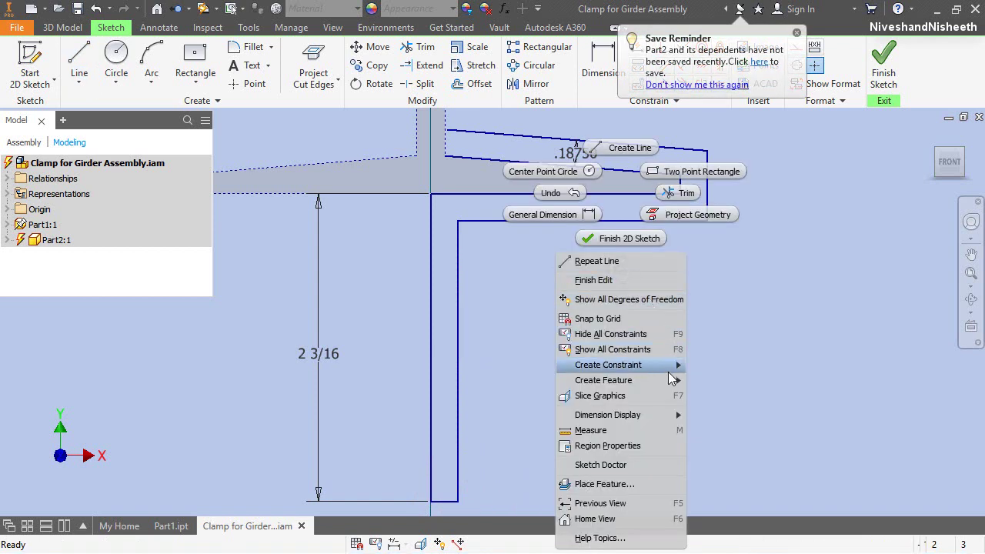
{"action": "left_click", "coordinate": [671, 405]}
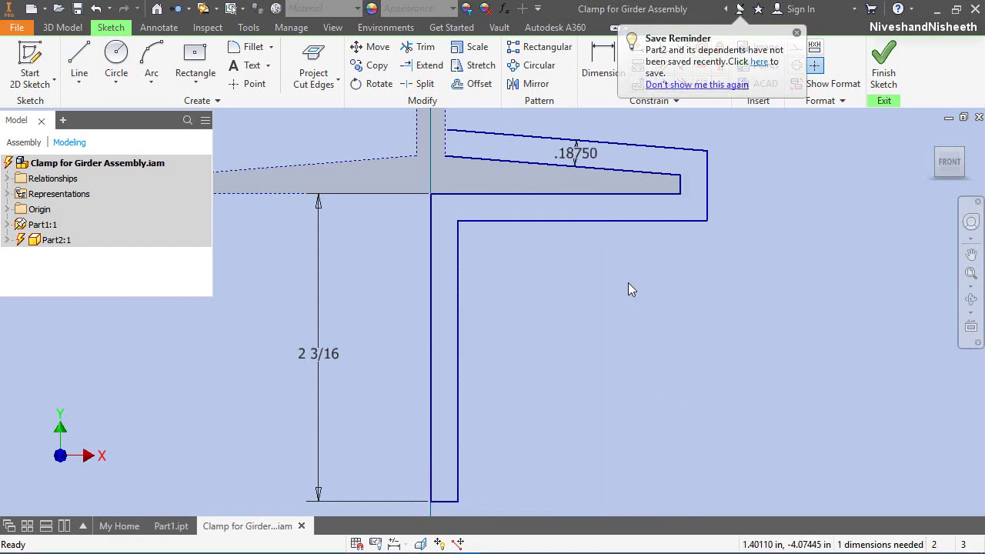
{"action": "right_click", "coordinate": [627, 284]}
{"action": "left_click", "coordinate": [672, 414]}
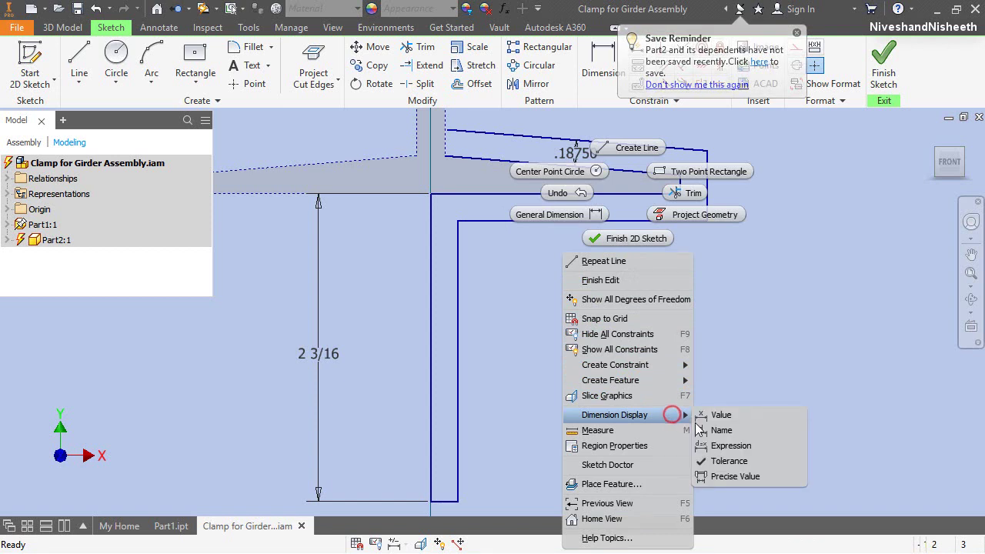
{"action": "left_click", "coordinate": [719, 448]}
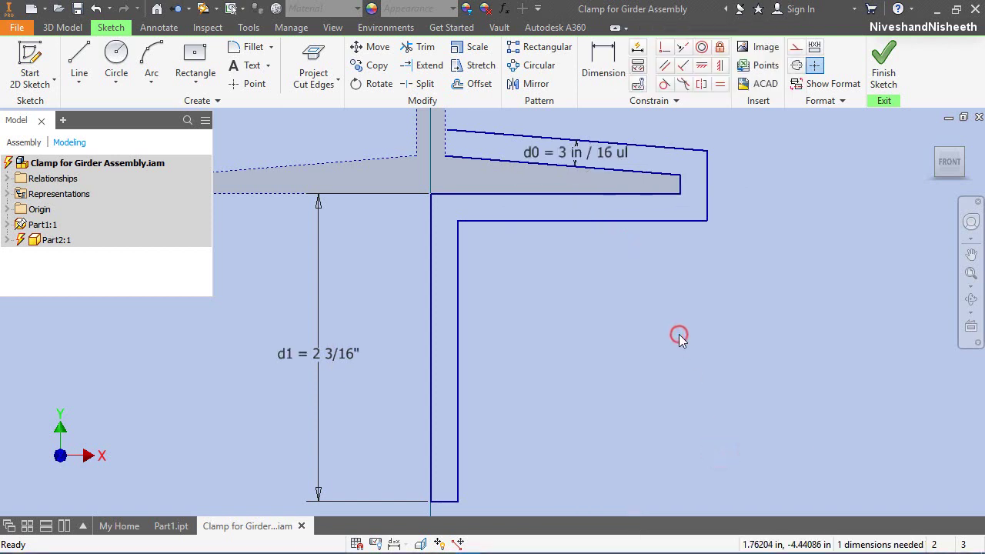
Step: Extend the upper sloped offset line to the girder web's right edge
{"action": "left_click", "coordinate": [410, 66]}
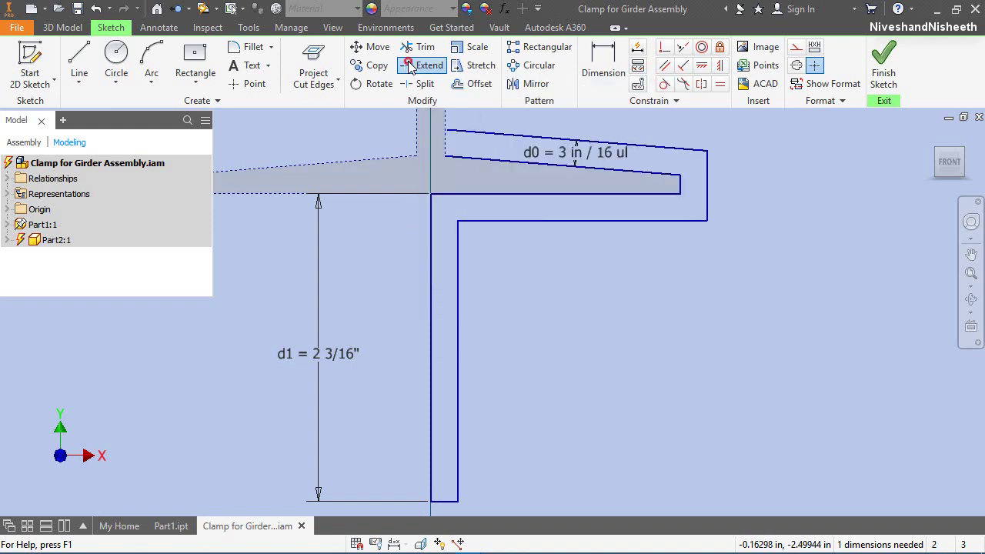
{"action": "scroll", "coordinate": [514, 317], "scroll_direction": "down", "scroll_amount": 3}
{"action": "scroll", "coordinate": [485, 226], "scroll_direction": "up", "scroll_amount": 5}
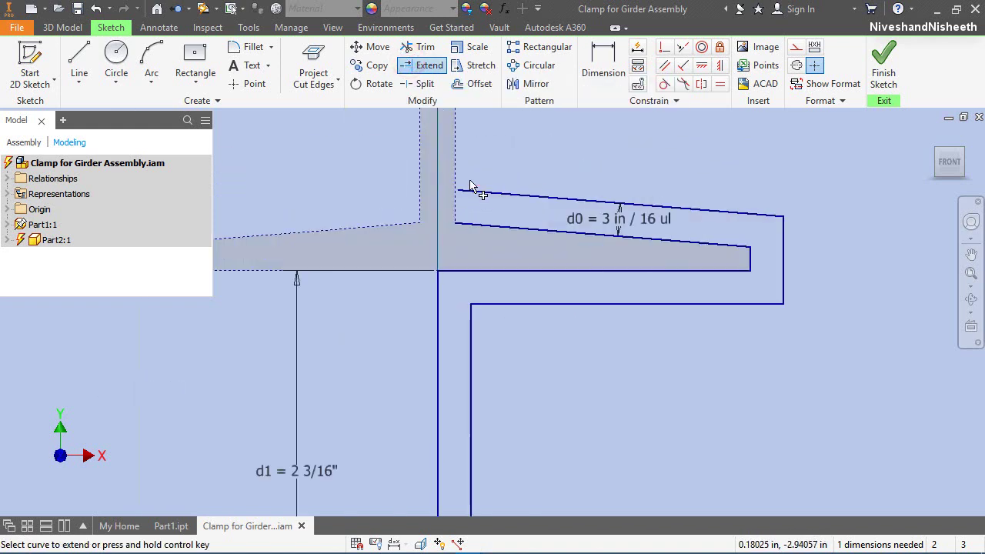
{"action": "left_click", "coordinate": [465, 201]}
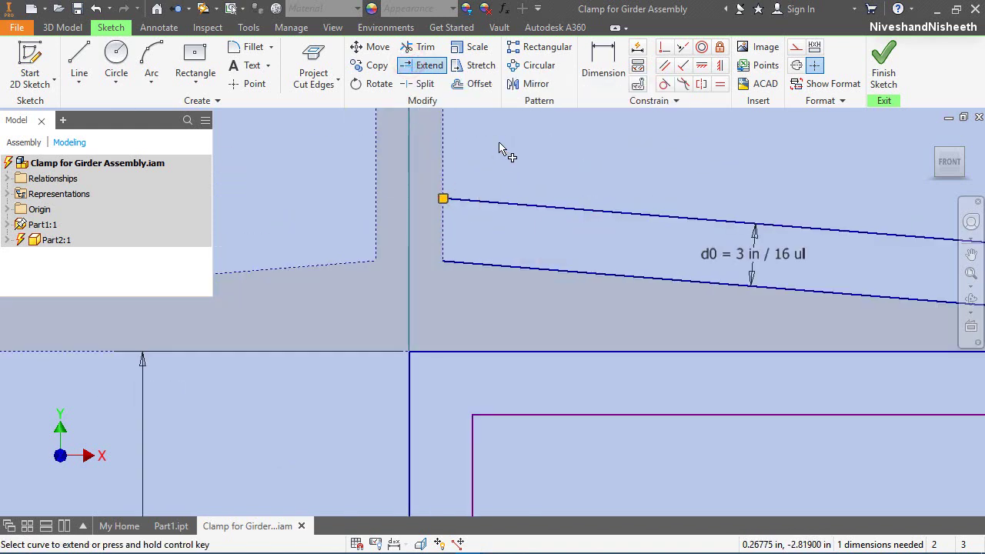
Step: Close the profile at the web with a vertical line joining the inner ends of the two sloped lines
{"action": "right_click", "coordinate": [499, 148]}
{"action": "left_click", "coordinate": [511, 99]}
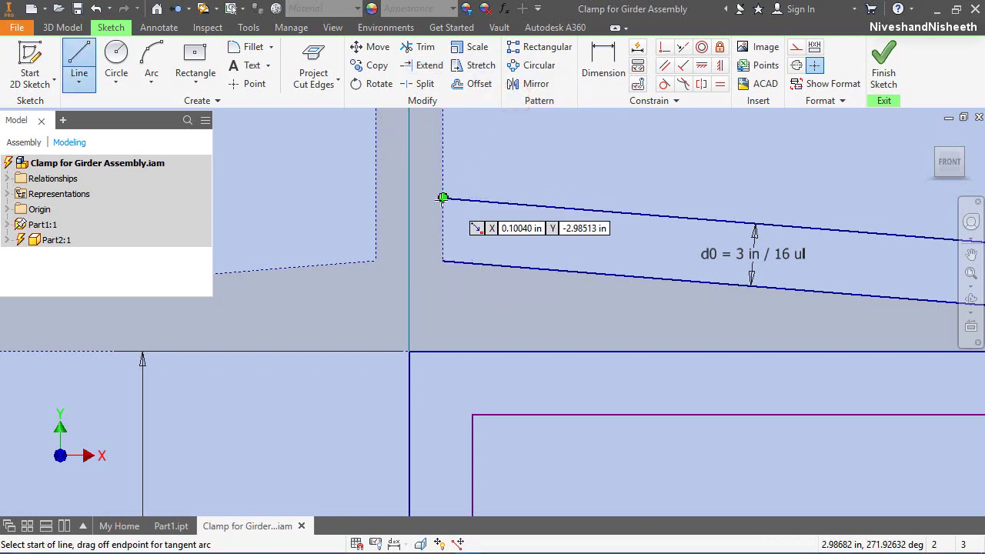
{"action": "left_click", "coordinate": [442, 198]}
{"action": "left_click", "coordinate": [442, 262]}
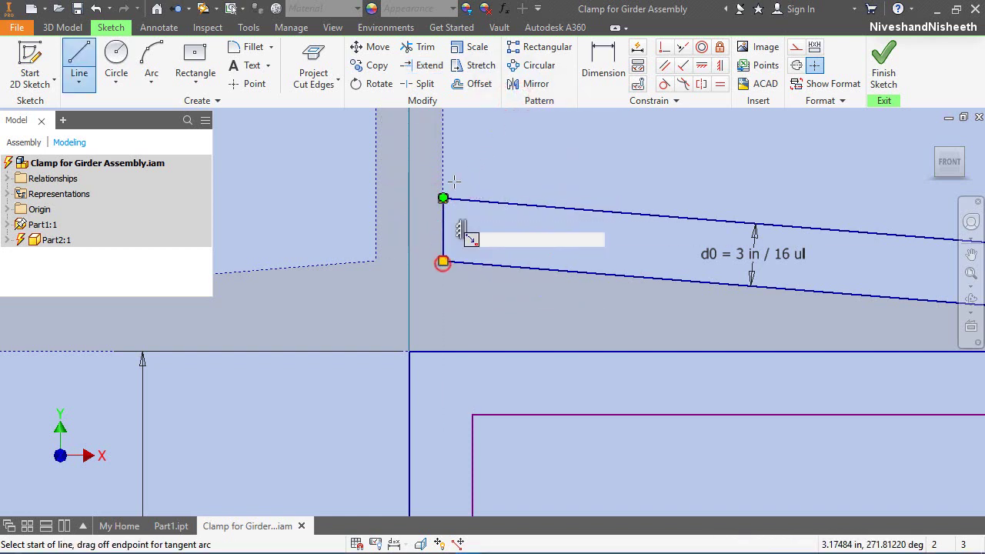
{"action": "scroll", "coordinate": [454, 181], "scroll_direction": "down", "scroll_amount": 6}
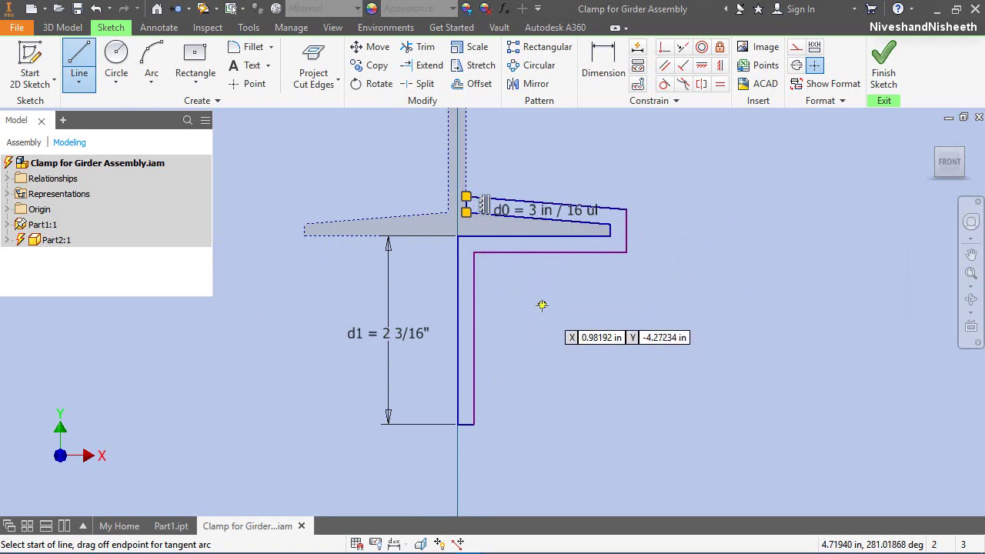
{"action": "right_click", "coordinate": [542, 306]}
{"action": "left_click", "coordinate": [587, 307]}
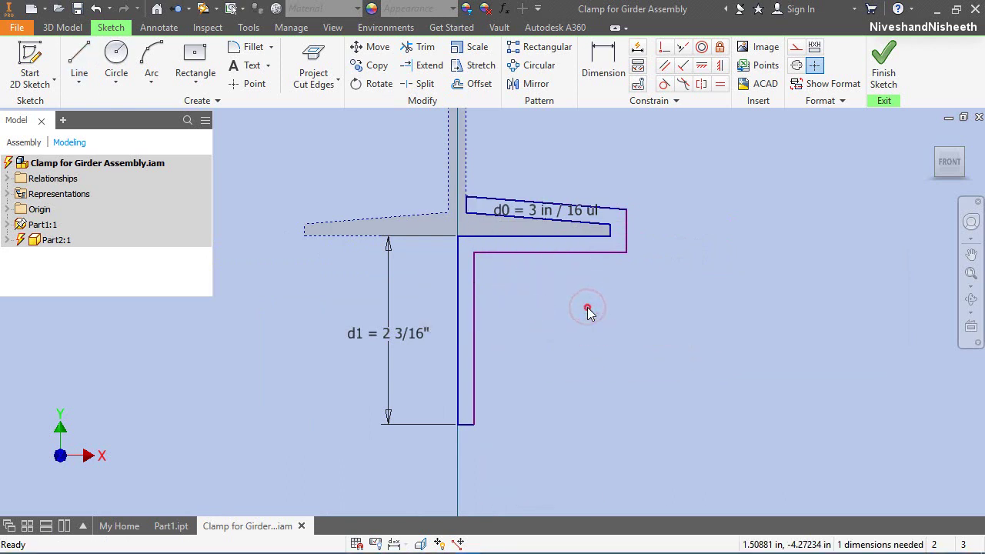
Step: Dimension the width of the clamp's vertical leg at its lower end as 3/16 in and finish the sketch
{"action": "left_click", "coordinate": [603, 62]}
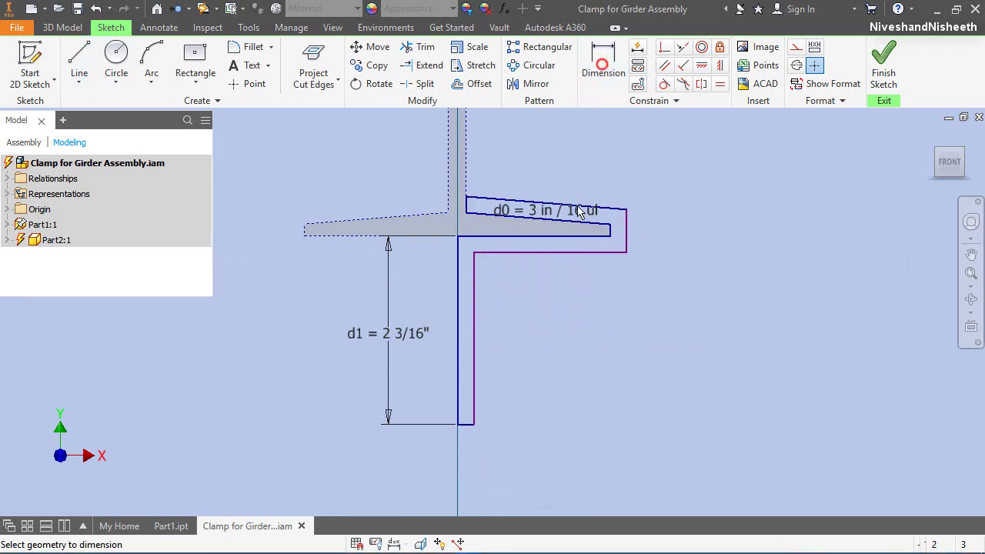
{"action": "left_click", "coordinate": [469, 431]}
{"action": "left_click", "coordinate": [472, 444]}
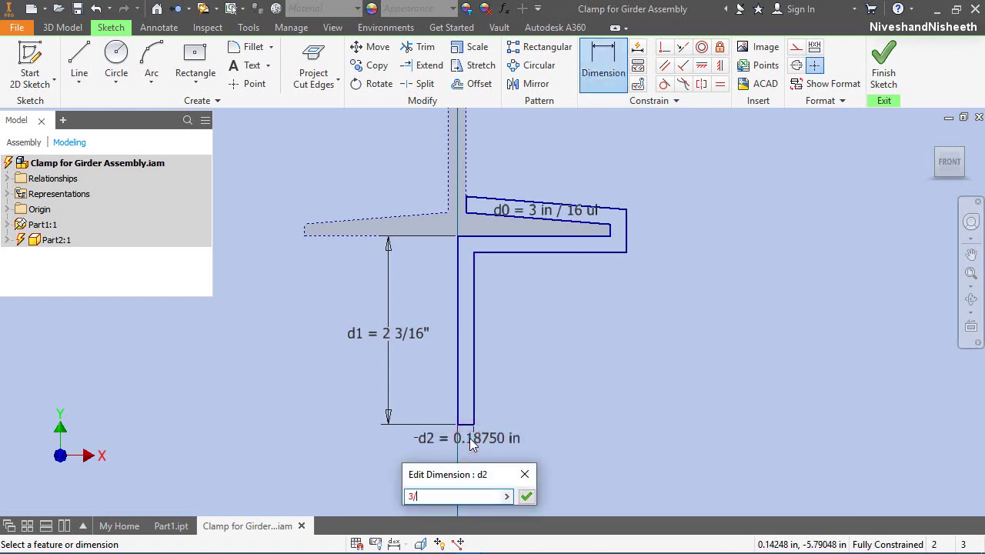
{"action": "key", "text": "Return"}
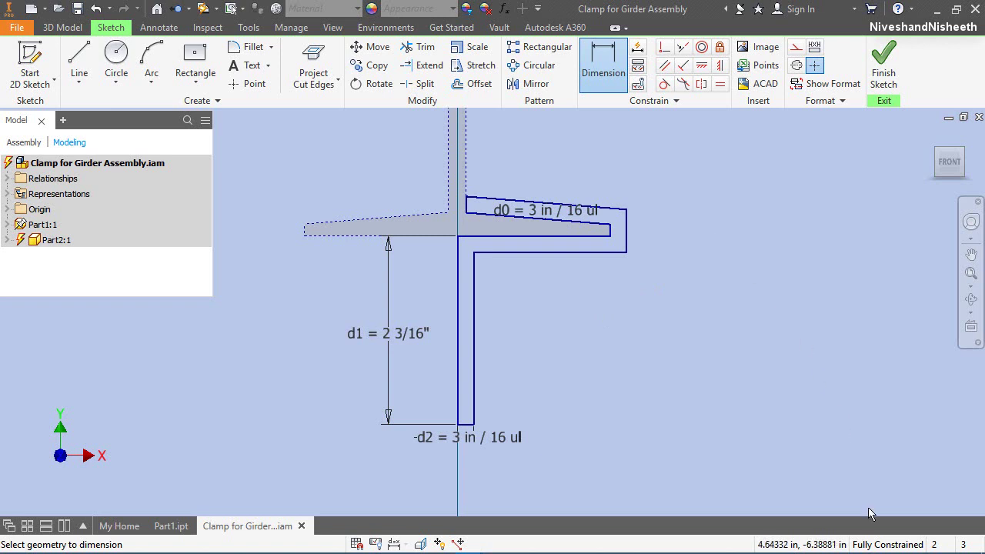
{"action": "left_click", "coordinate": [883, 69]}
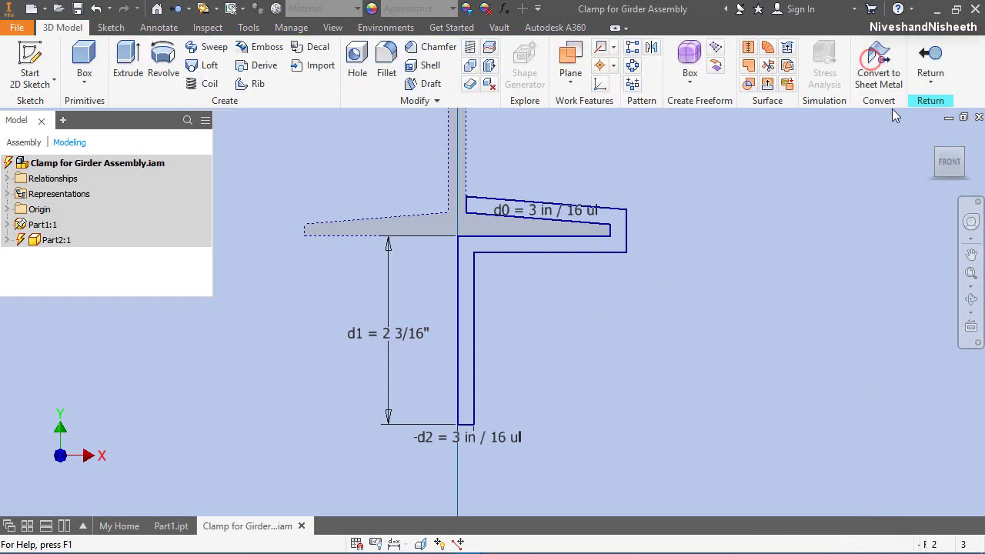
Step: Extrude the clamp profile 1.25 in symmetrically about the sketch plane as a new solid
{"action": "left_click", "coordinate": [927, 136]}
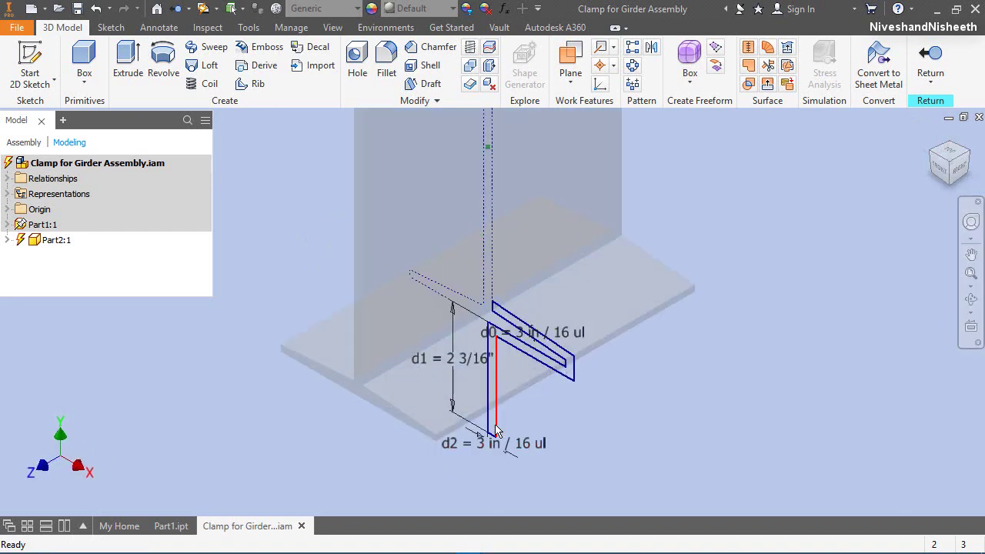
{"action": "left_click", "coordinate": [8, 241]}
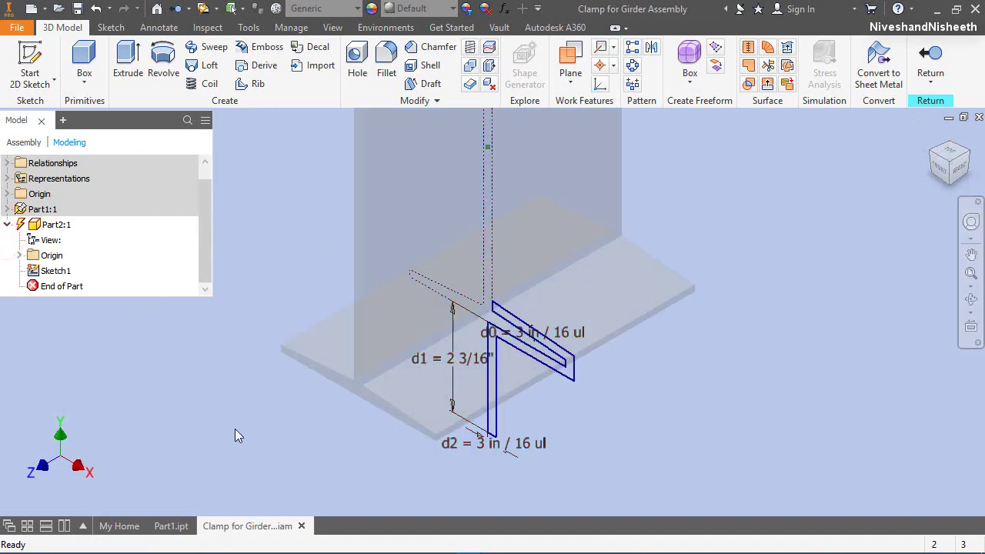
{"action": "left_click", "coordinate": [128, 70]}
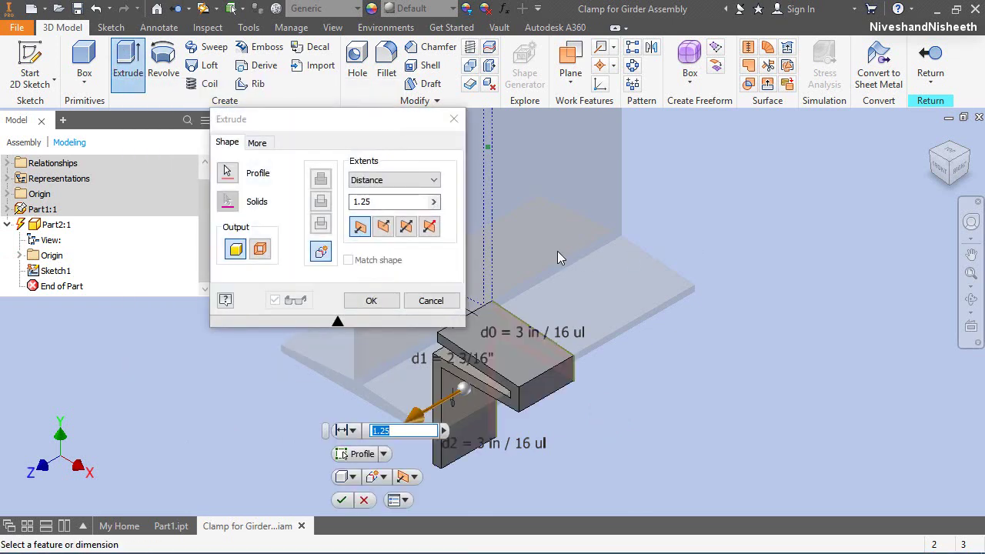
{"action": "left_click", "coordinate": [406, 227]}
{"action": "left_click_drag", "start_coordinate": [384, 205], "coordinate": [361, 212]}
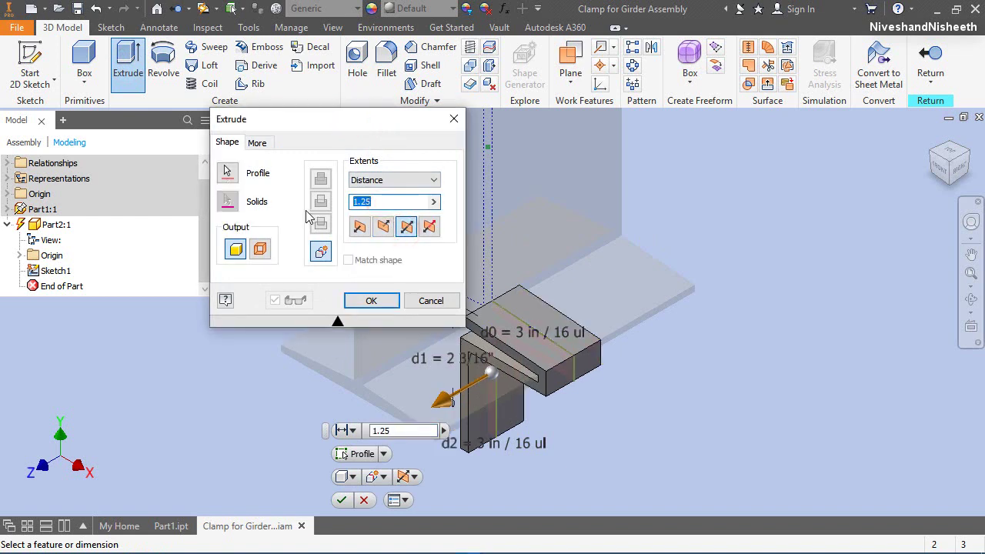
{"action": "left_click", "coordinate": [367, 300]}
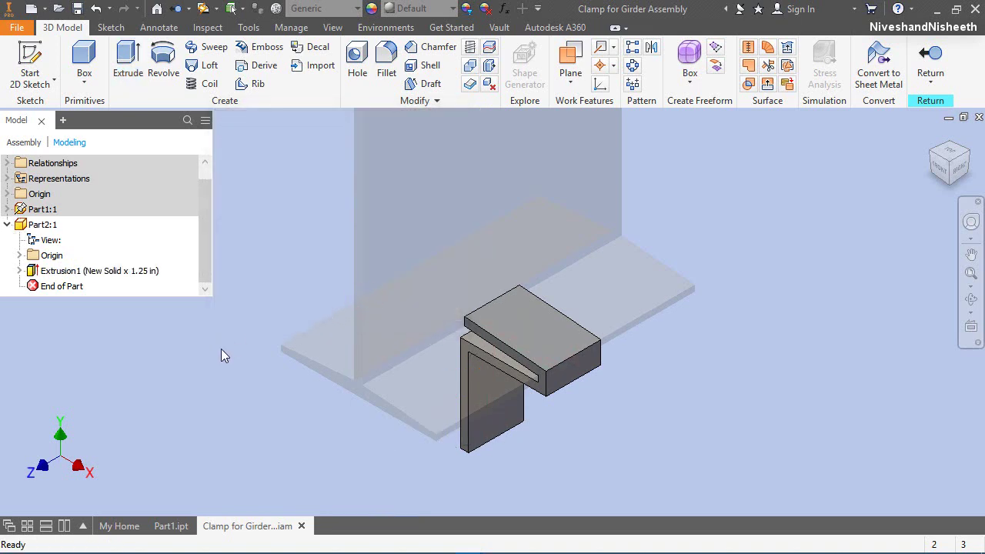
Step: Apply the Beige appearance to the clamp part and return to the assembly
{"action": "left_click", "coordinate": [393, 9]}
{"action": "scroll", "coordinate": [406, 57], "scroll_direction": "up", "scroll_amount": 10}
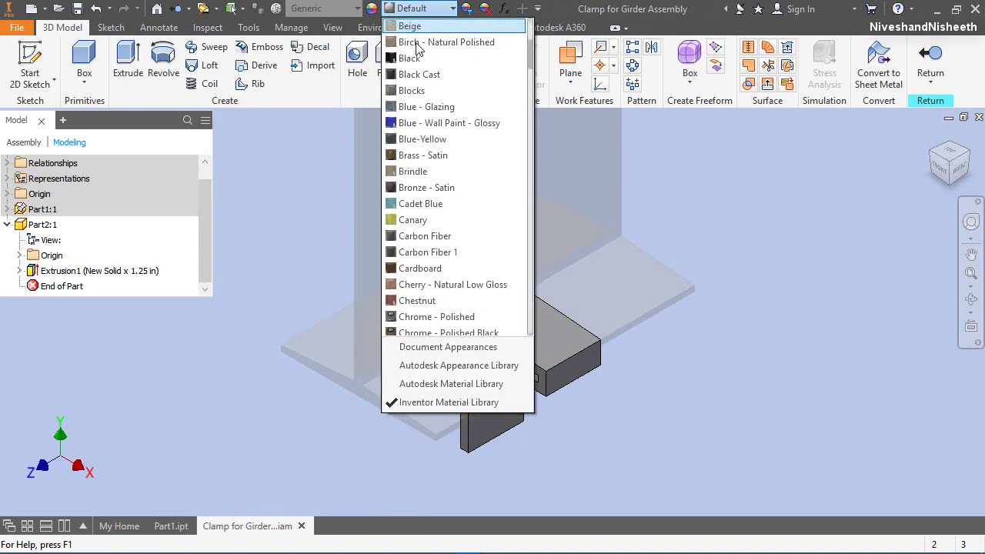
{"action": "left_click", "coordinate": [408, 26]}
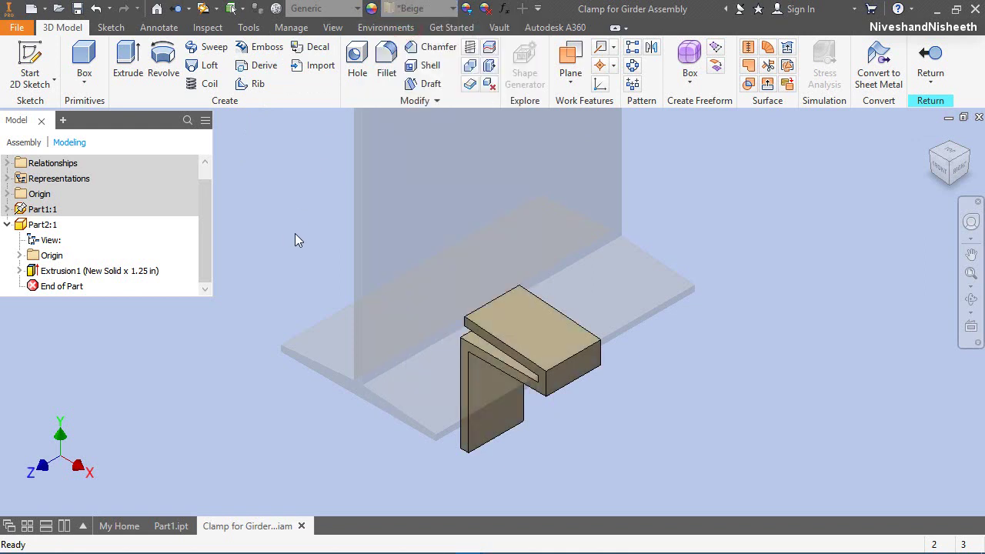
{"action": "left_click", "coordinate": [929, 57]}
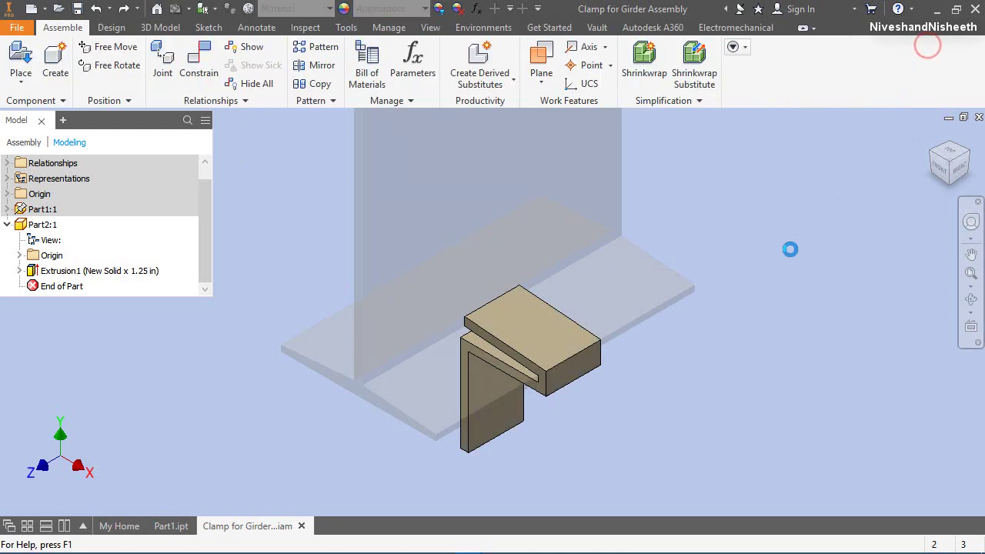
Step: Collapse the whole browser tree and save the assembly together with all its dependent files
{"action": "right_click", "coordinate": [151, 220]}
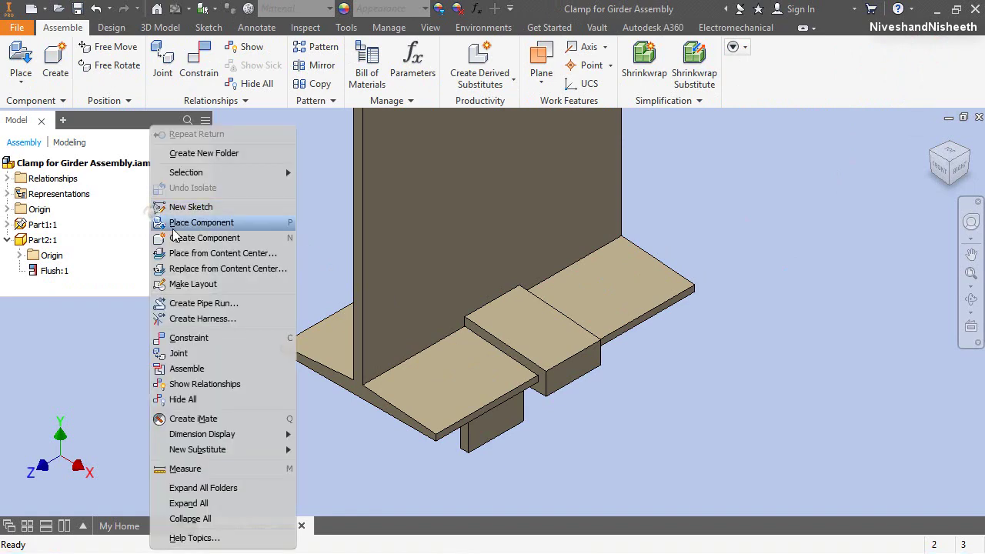
{"action": "left_click", "coordinate": [183, 524]}
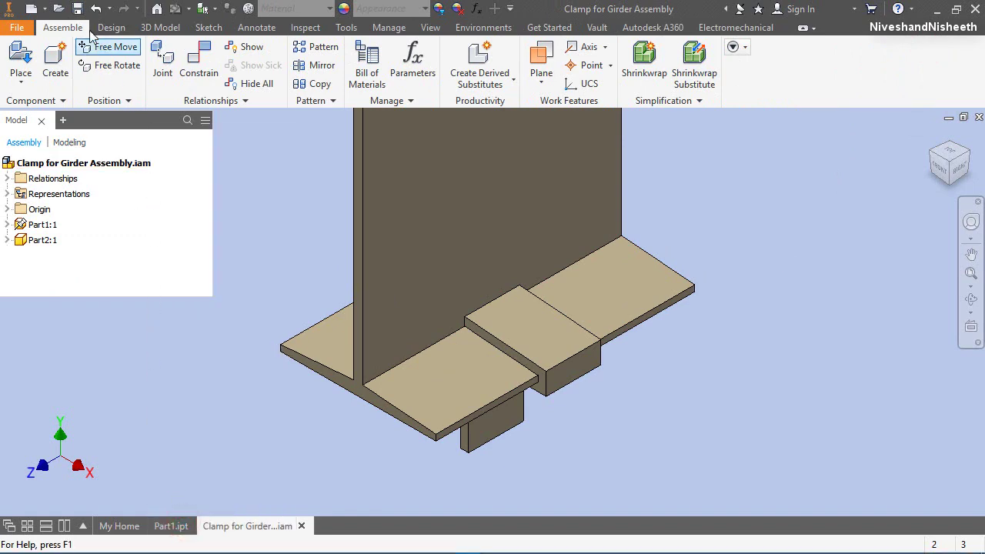
{"action": "left_click", "coordinate": [78, 8]}
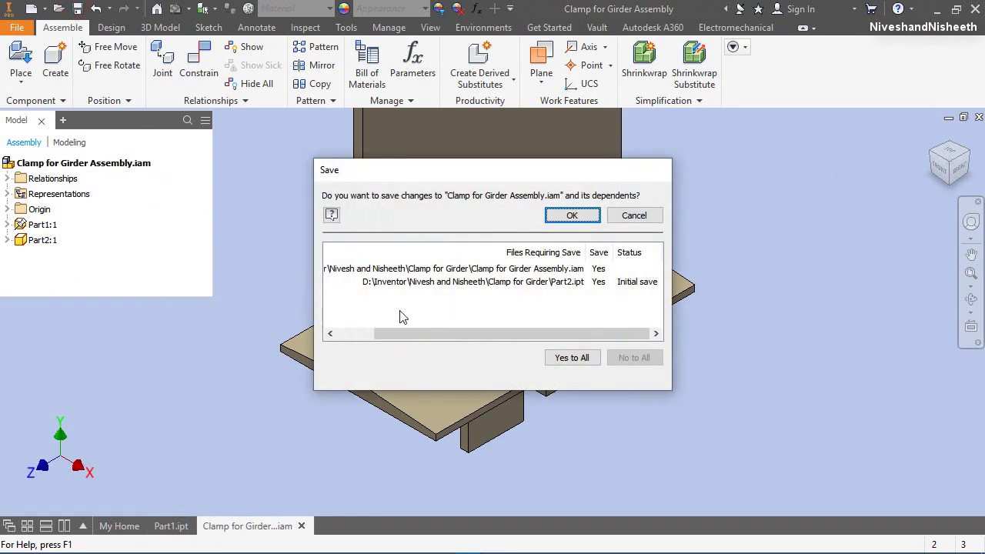
{"action": "left_click", "coordinate": [572, 357]}
{"action": "left_click", "coordinate": [586, 212]}
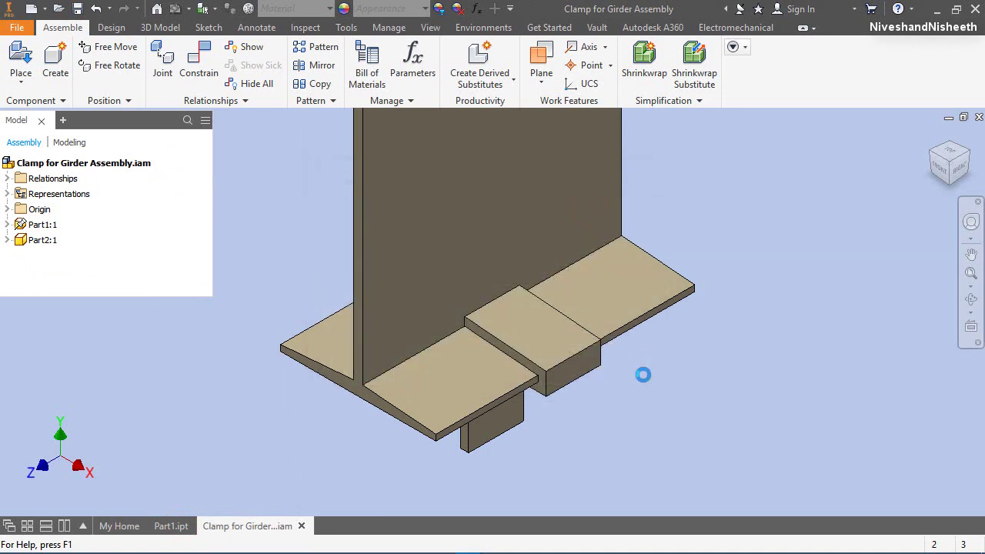
Step: Turn on the degrees of freedom display for the assembly's components
{"action": "left_click", "coordinate": [971, 300]}
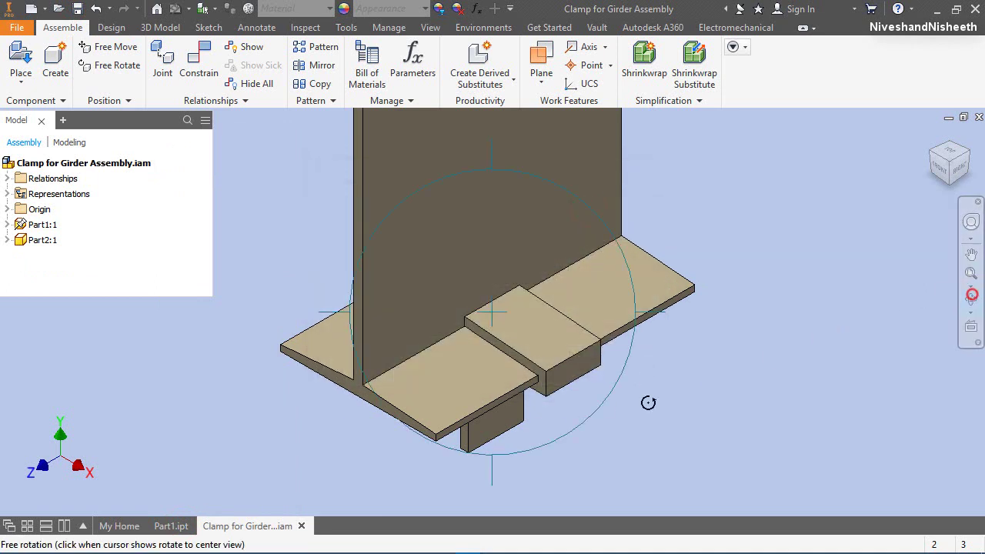
{"action": "left_click_drag", "start_coordinate": [541, 407], "coordinate": [650, 309]}
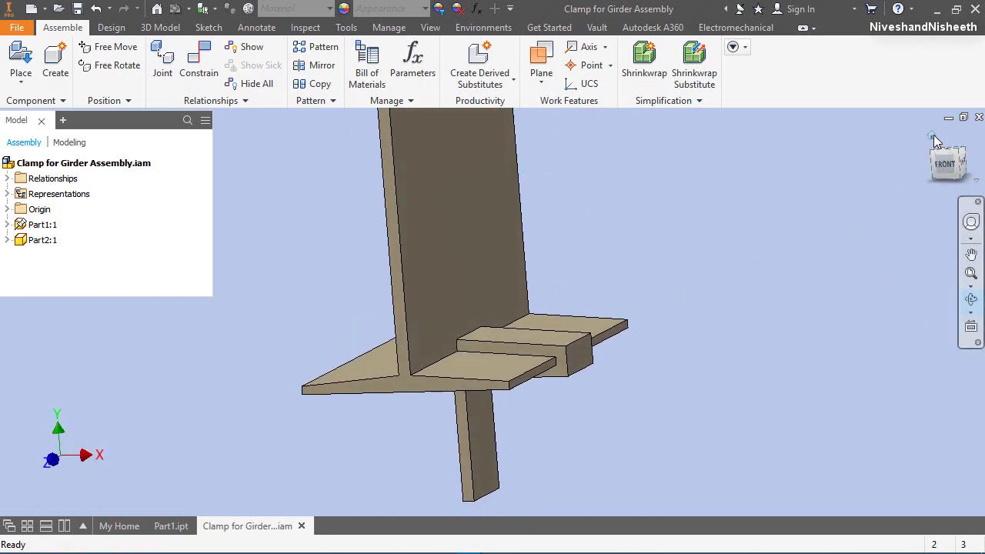
{"action": "left_click", "coordinate": [934, 136]}
{"action": "right_click", "coordinate": [483, 385]}
{"action": "left_click", "coordinate": [531, 327]}
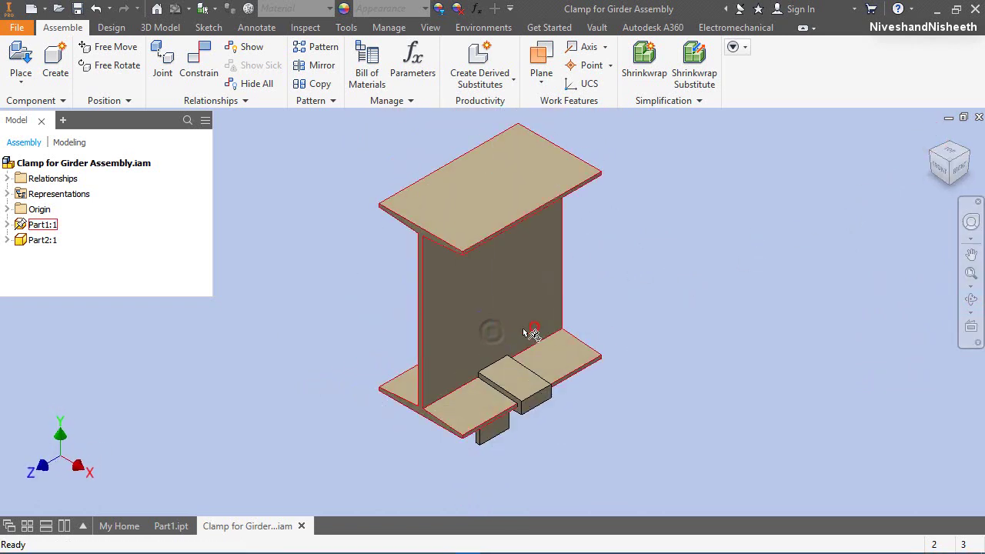
{"action": "left_click", "coordinate": [309, 236]}
{"action": "left_click", "coordinate": [430, 28]}
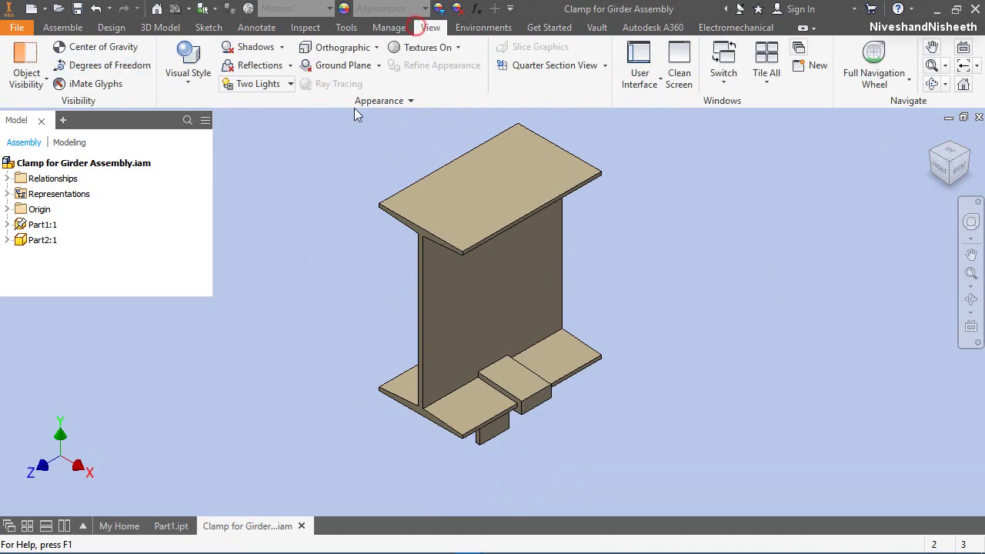
{"action": "left_click", "coordinate": [92, 67]}
{"action": "scroll", "coordinate": [500, 443], "scroll_direction": "up", "scroll_amount": 3}
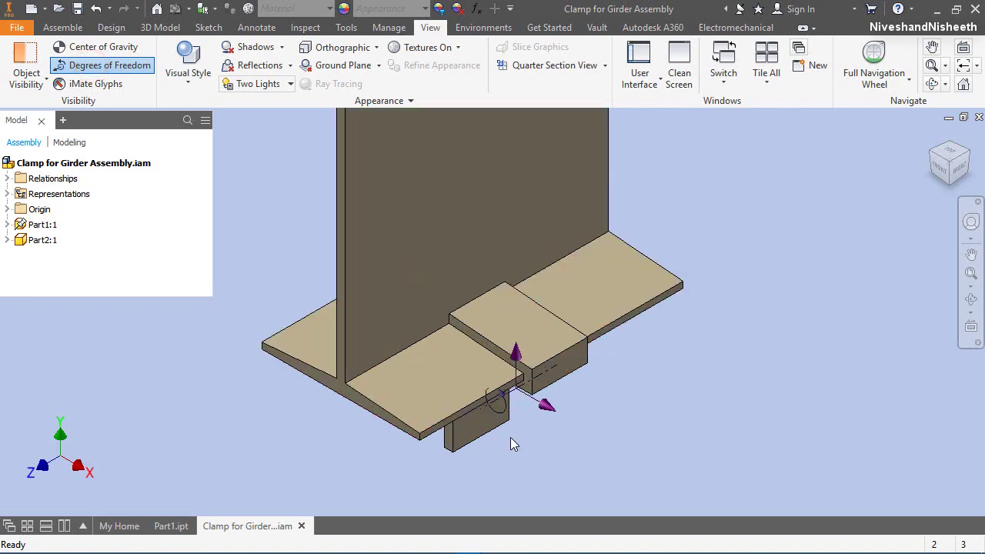
Step: Move the clamp outward off the girder's lower flange to test its freedom, and list Part2's existing constraints
{"action": "left_click_drag", "start_coordinate": [554, 355], "coordinate": [595, 390]}
{"action": "left_click", "coordinate": [95, 9]}
{"action": "left_click", "coordinate": [123, 10]}
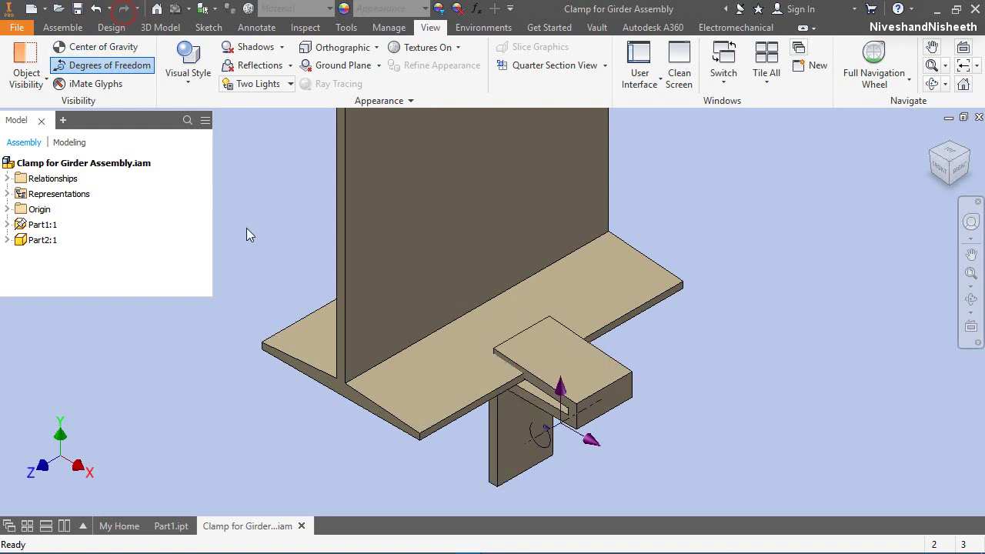
{"action": "left_click", "coordinate": [258, 240]}
{"action": "left_click", "coordinate": [7, 240]}
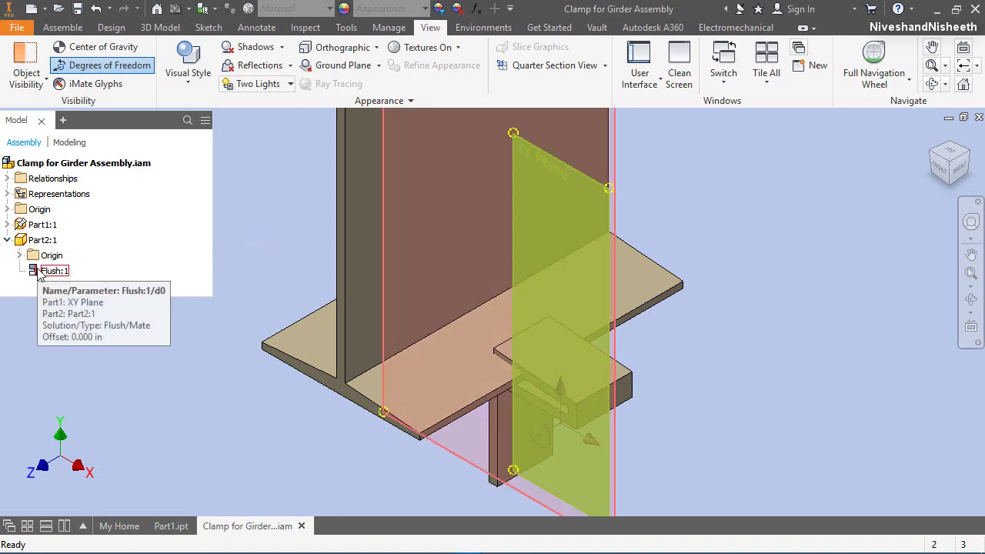
Step: Mate the girder lower flange's outer edge face to the inner end face of the clamp's slot with 0.000 in offset
{"action": "left_click", "coordinate": [67, 28]}
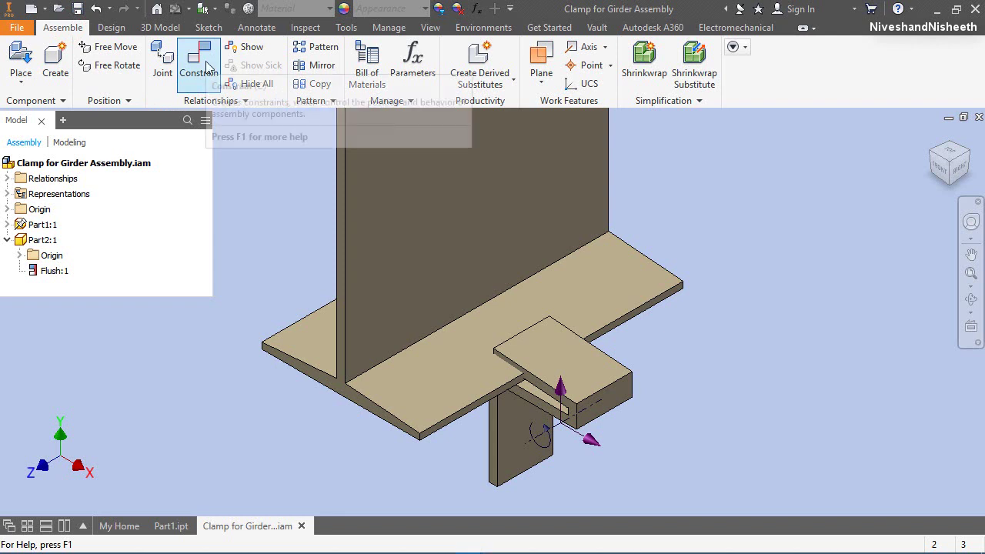
{"action": "left_click", "coordinate": [206, 66]}
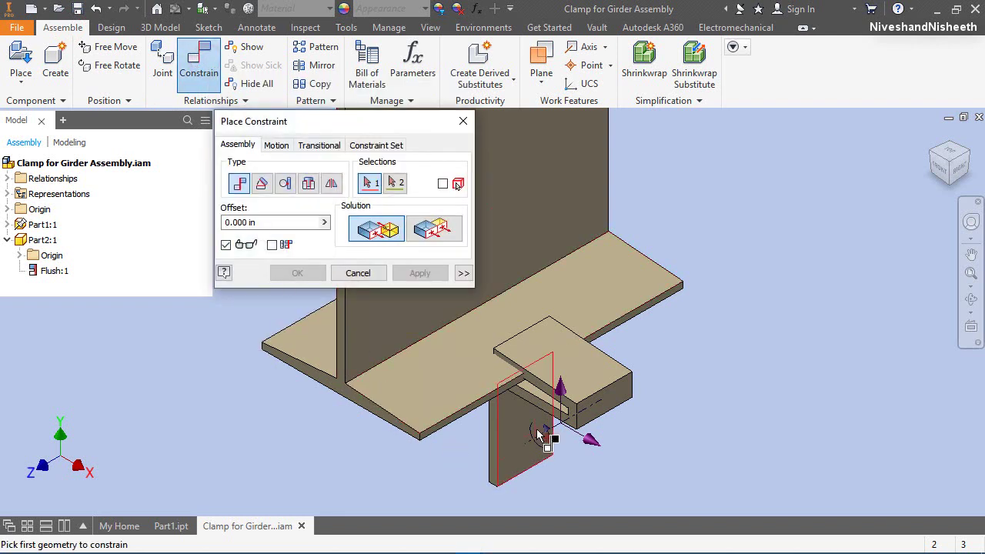
{"action": "scroll", "coordinate": [534, 377], "scroll_direction": "down", "scroll_amount": 3}
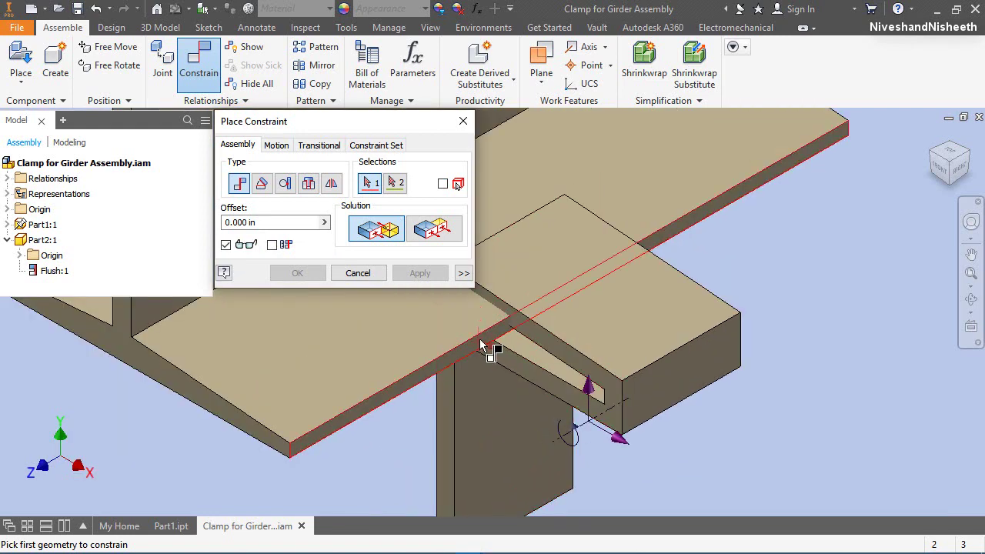
{"action": "left_click", "coordinate": [492, 347]}
{"action": "left_click", "coordinate": [932, 157]}
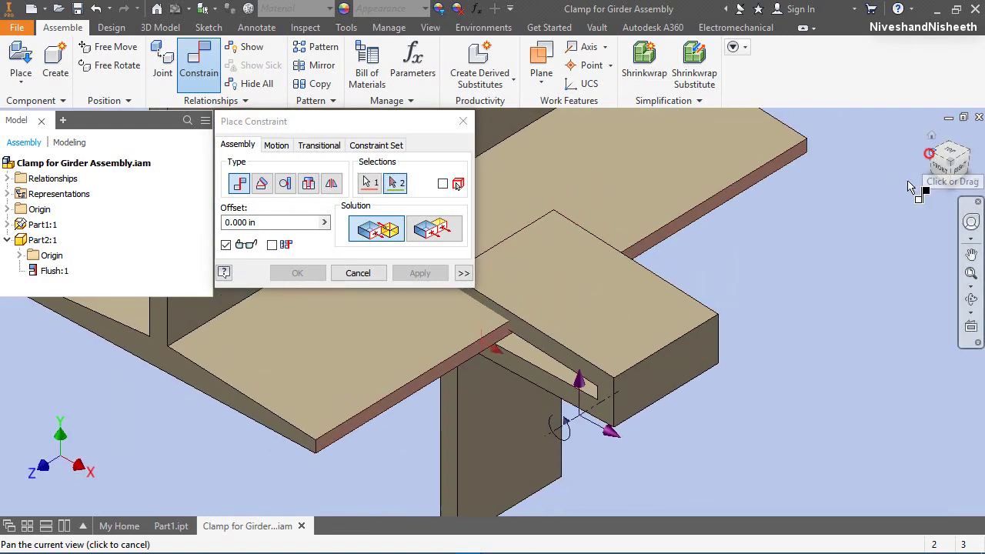
{"action": "scroll", "coordinate": [541, 346], "scroll_direction": "down", "scroll_amount": 5}
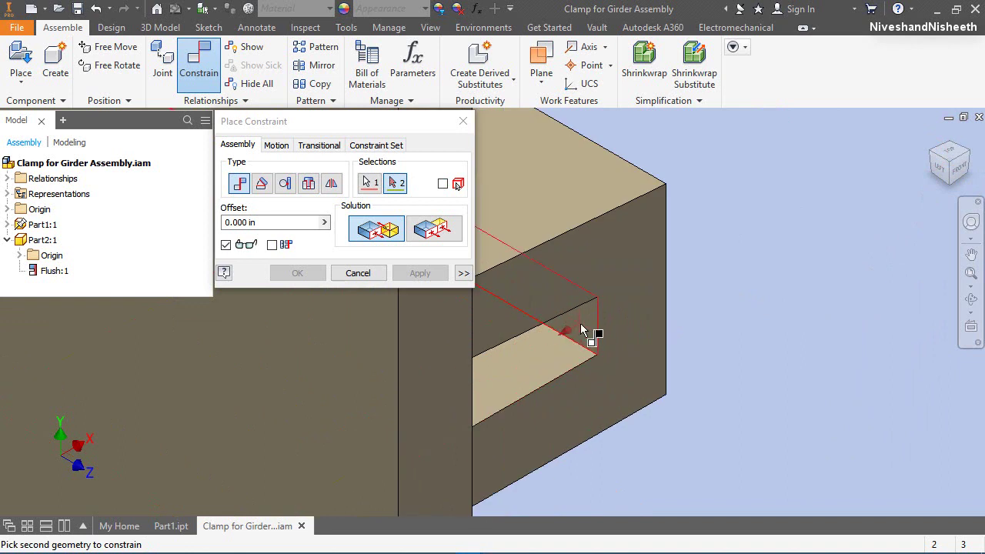
{"action": "left_click", "coordinate": [580, 327]}
{"action": "left_click", "coordinate": [420, 274]}
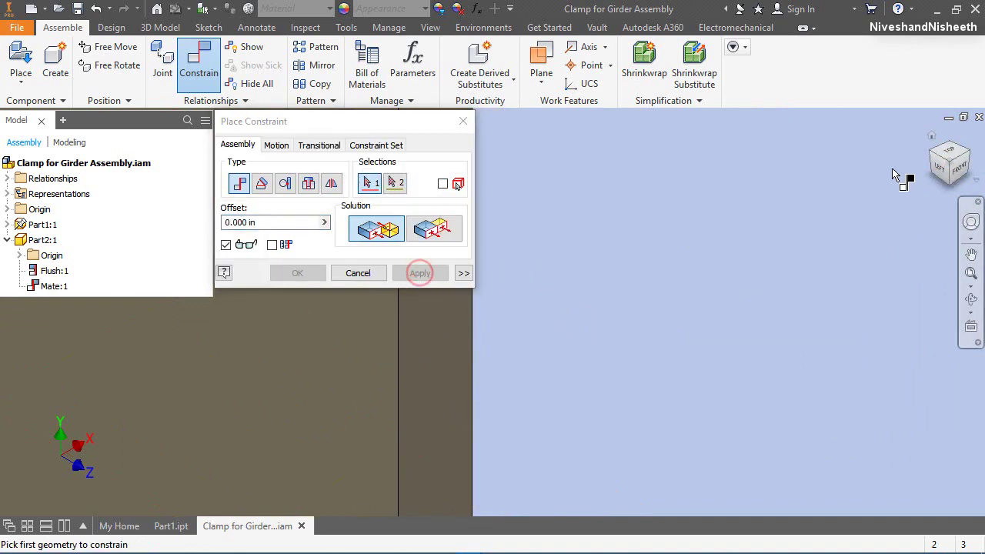
{"action": "left_click", "coordinate": [969, 150]}
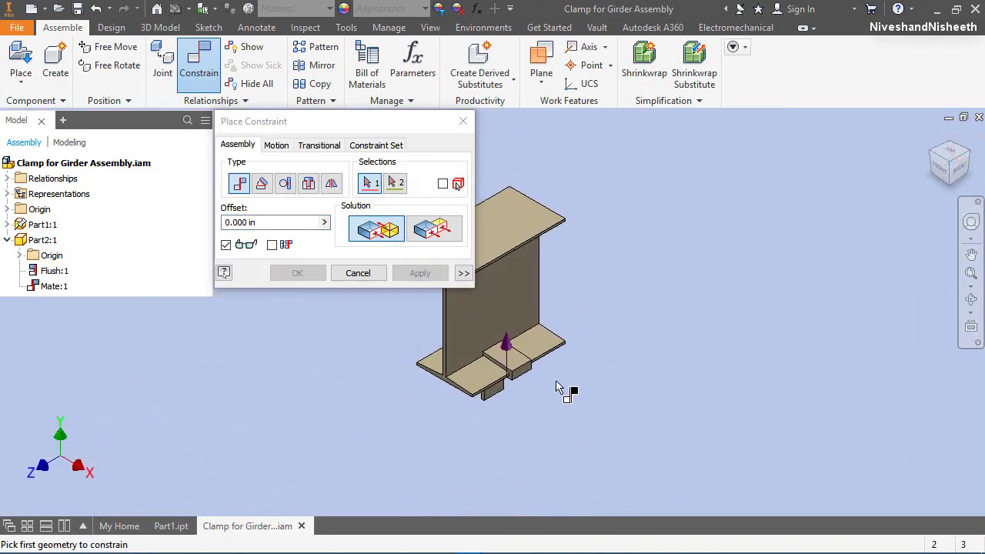
{"action": "left_click", "coordinate": [350, 274]}
Step: Raise the clamp clear of the flange and mate its slot's lower face to the girder lower flange's underside with 0.000 in offset
{"action": "left_click_drag", "start_coordinate": [506, 371], "coordinate": [587, 287]}
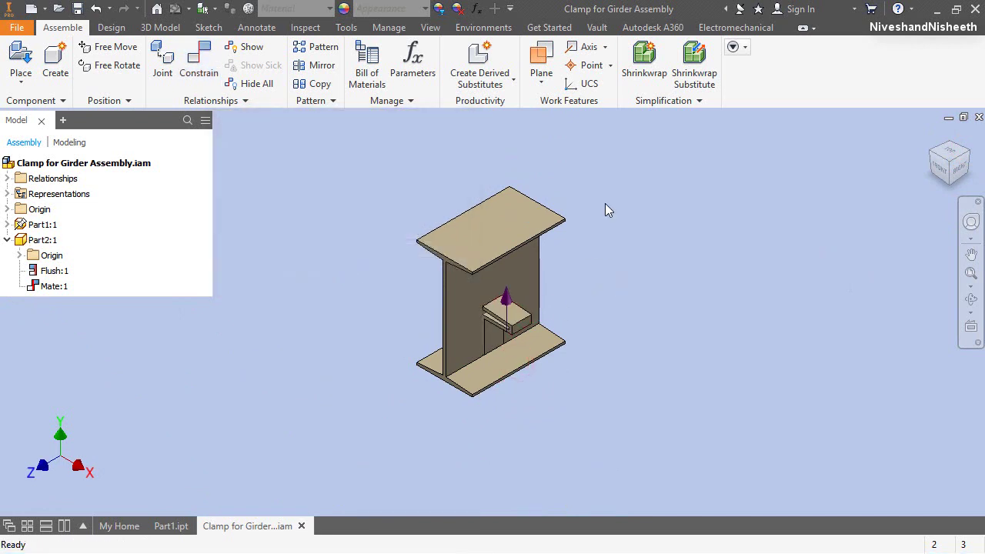
{"action": "right_click", "coordinate": [608, 147]}
{"action": "left_click", "coordinate": [636, 126]}
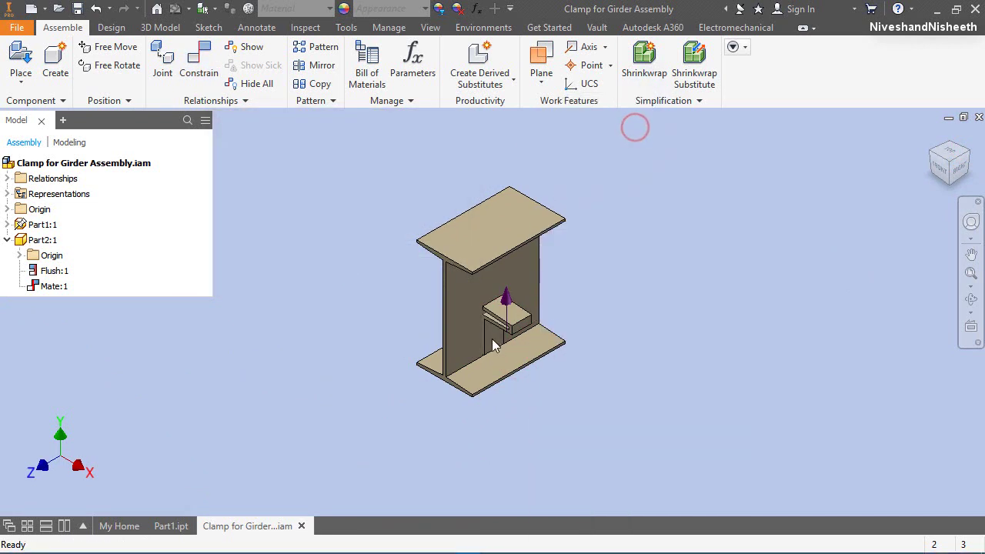
{"action": "scroll", "coordinate": [488, 332], "scroll_direction": "up", "scroll_amount": 5}
{"action": "left_click", "coordinate": [575, 290]}
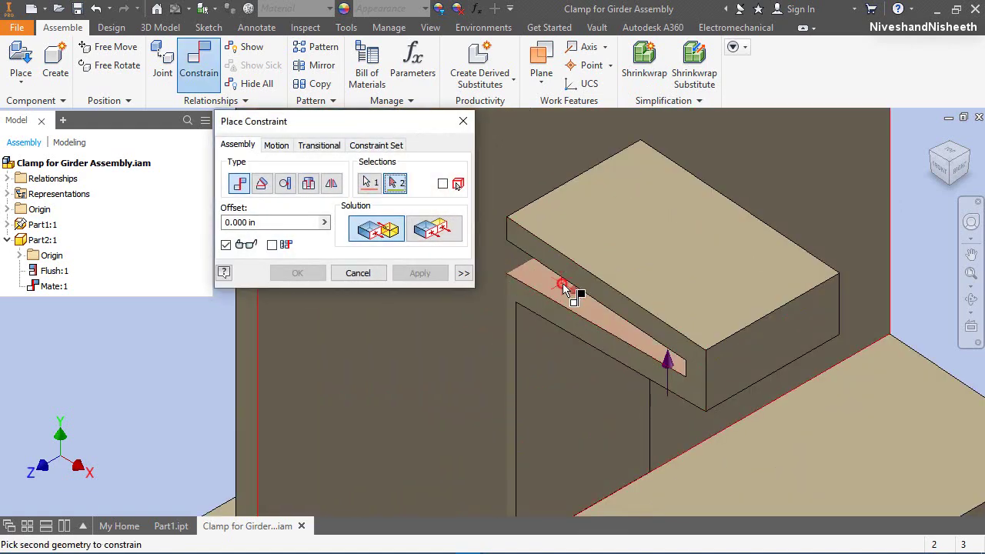
{"action": "scroll", "coordinate": [572, 299], "scroll_direction": "down", "scroll_amount": 5}
{"action": "left_click", "coordinate": [971, 300]}
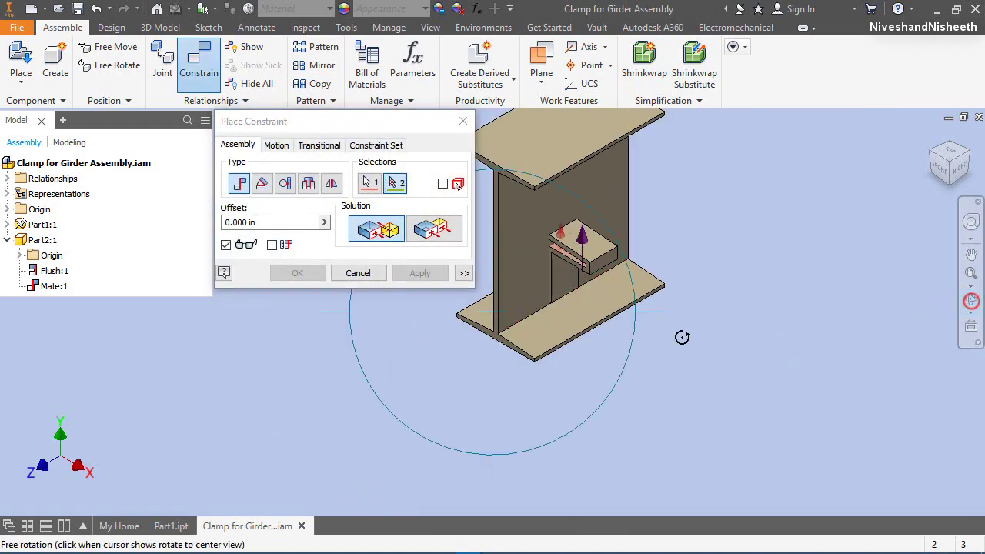
{"action": "left_click_drag", "start_coordinate": [577, 352], "coordinate": [570, 287]}
{"action": "right_click", "coordinate": [569, 286]}
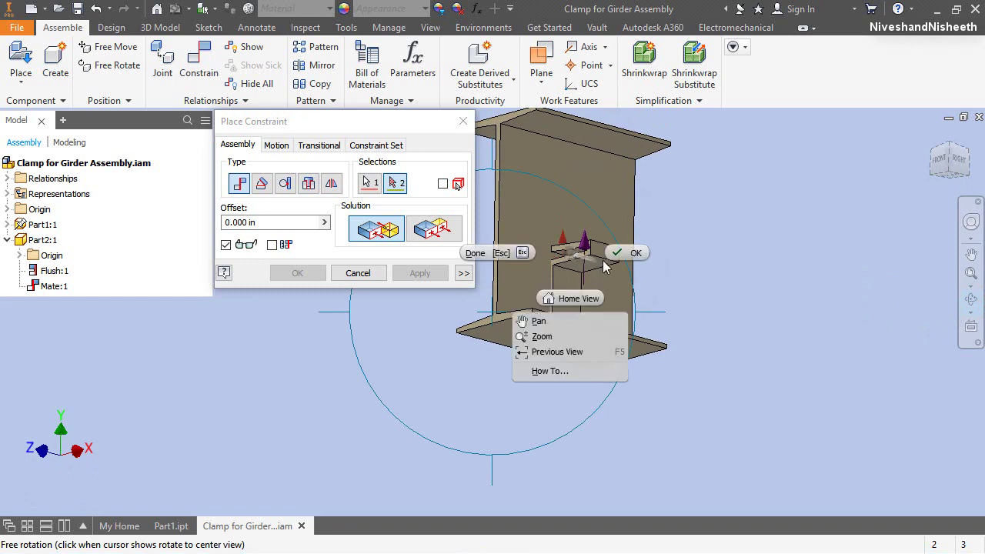
{"action": "left_click", "coordinate": [597, 323]}
{"action": "left_click", "coordinate": [576, 356]}
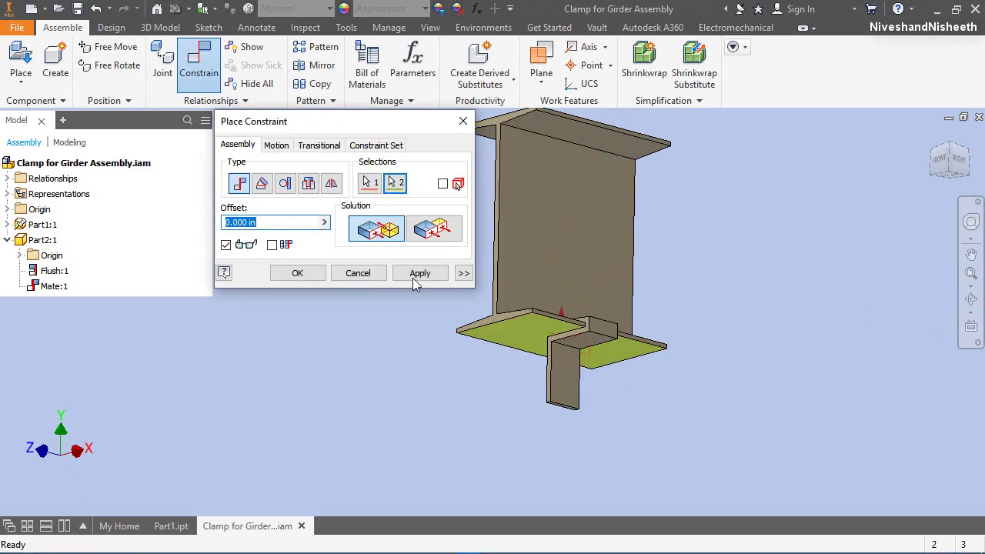
{"action": "left_click", "coordinate": [304, 274]}
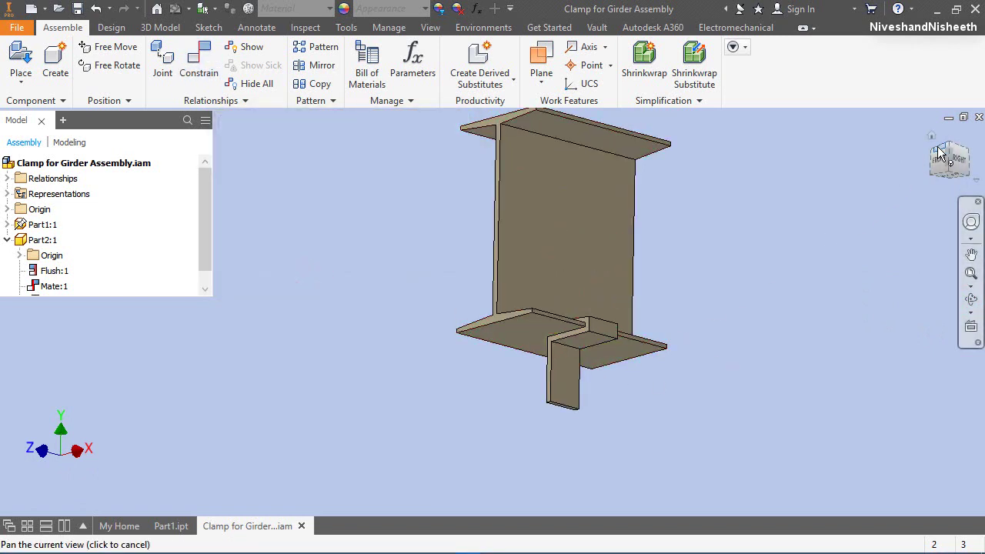
{"action": "left_click", "coordinate": [930, 132]}
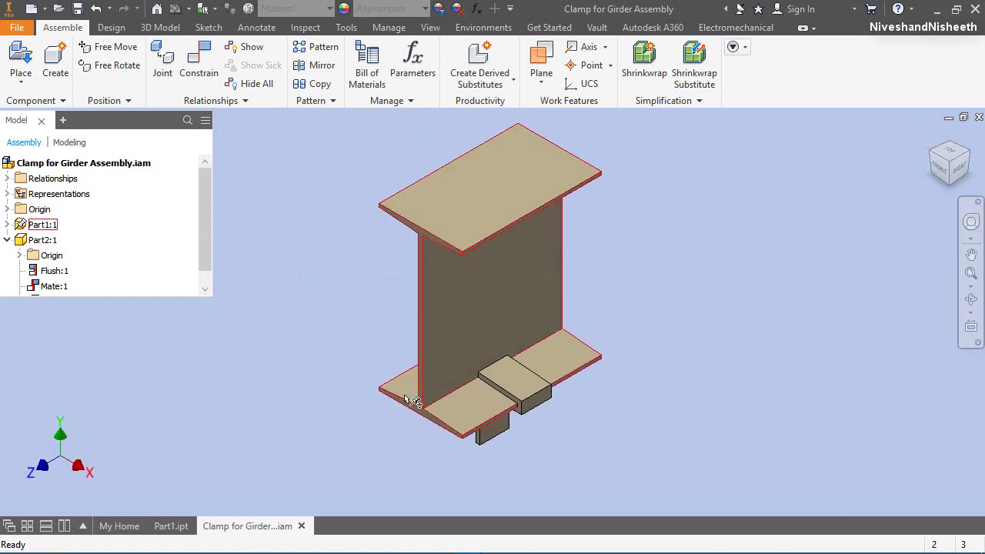
Step: Analyze interference between the girder as set 1 and the clamp as set 2
{"action": "left_click", "coordinate": [305, 27]}
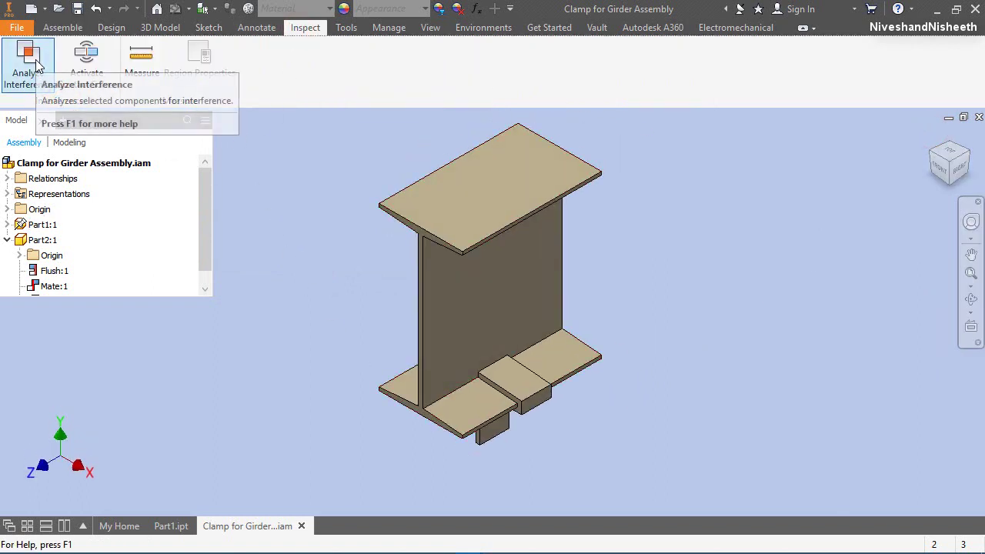
{"action": "left_click", "coordinate": [37, 67]}
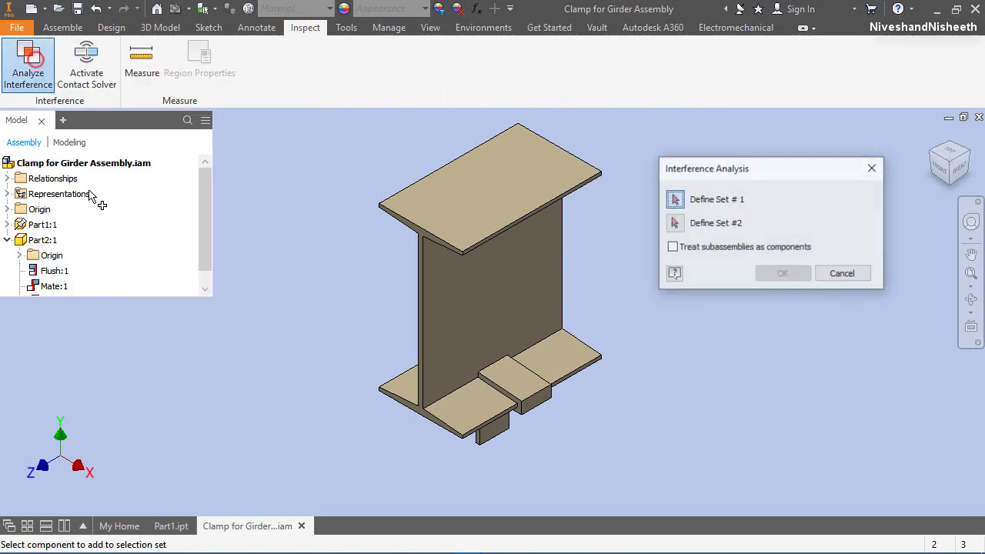
{"action": "left_click", "coordinate": [560, 161]}
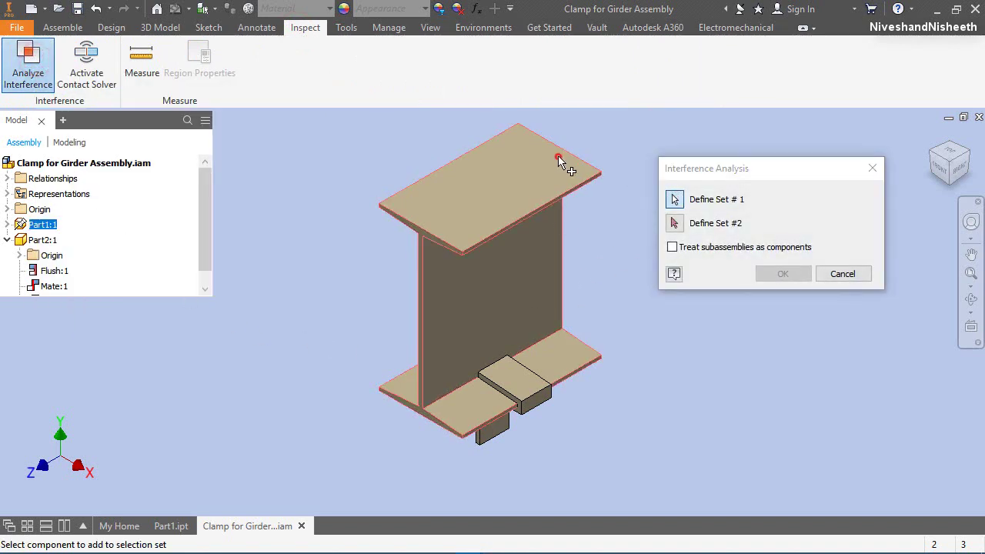
{"action": "left_click", "coordinate": [674, 222]}
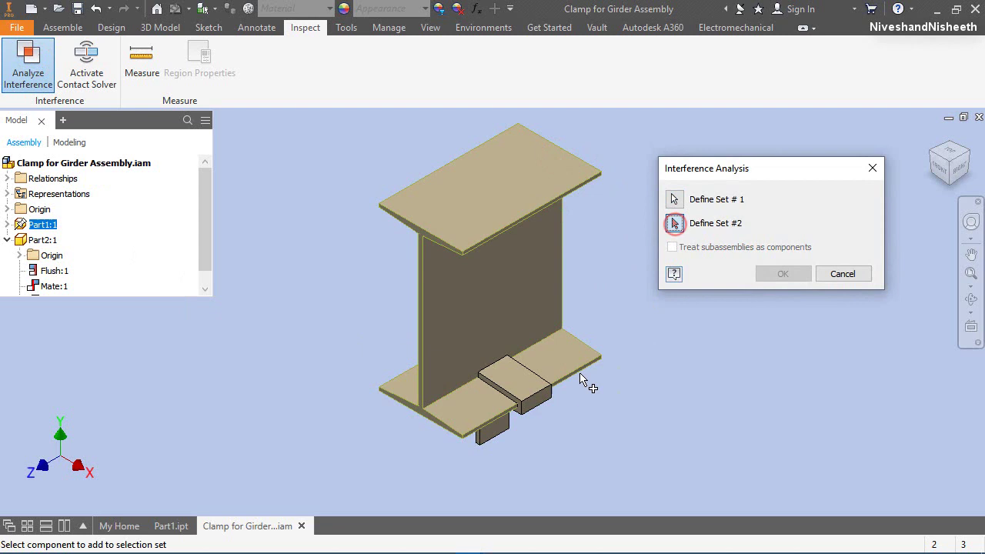
{"action": "left_click", "coordinate": [525, 391]}
{"action": "left_click", "coordinate": [782, 274]}
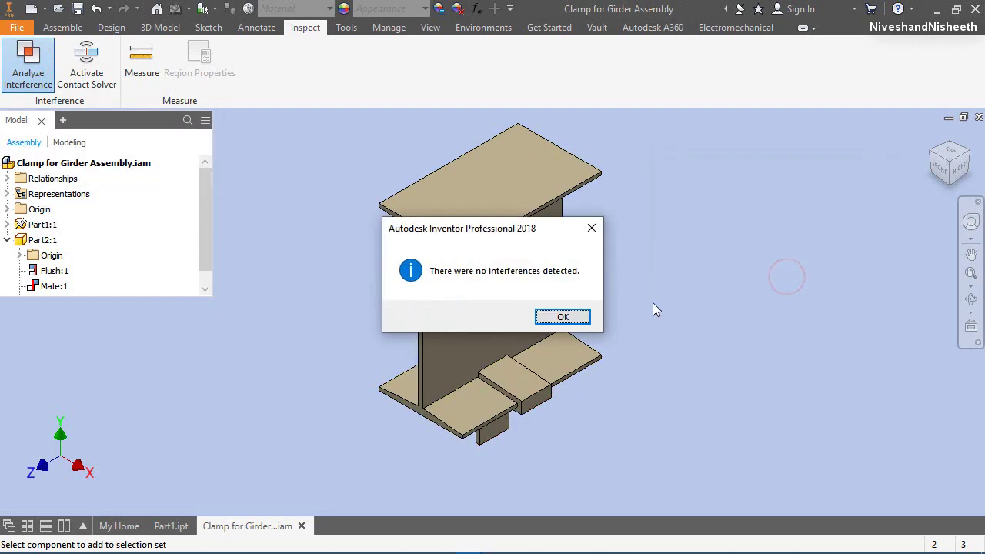
{"action": "left_click", "coordinate": [563, 316]}
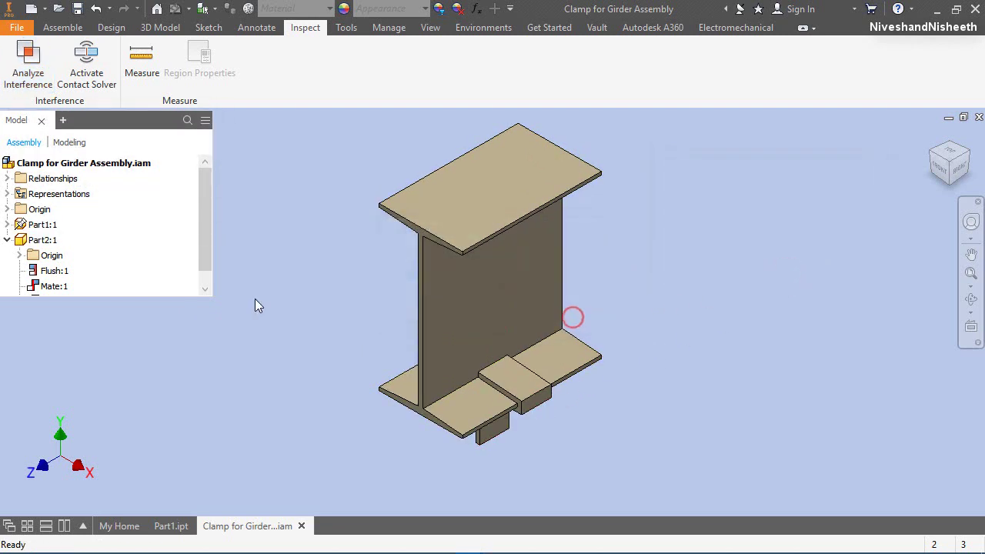
Step: Collapse all the browser tree nodes and save the constrained assembly
{"action": "right_click", "coordinate": [160, 221]}
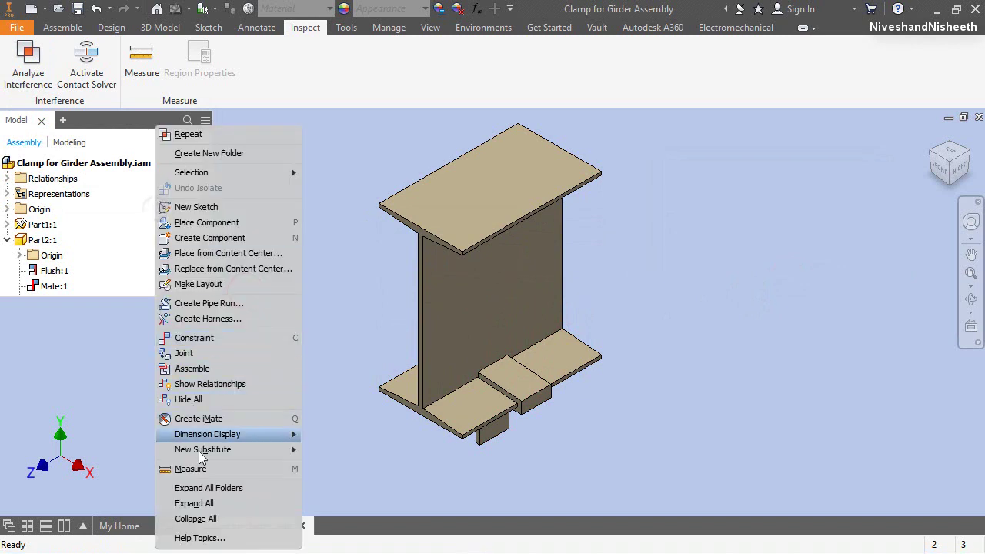
{"action": "left_click", "coordinate": [220, 517]}
{"action": "left_click", "coordinate": [58, 27]}
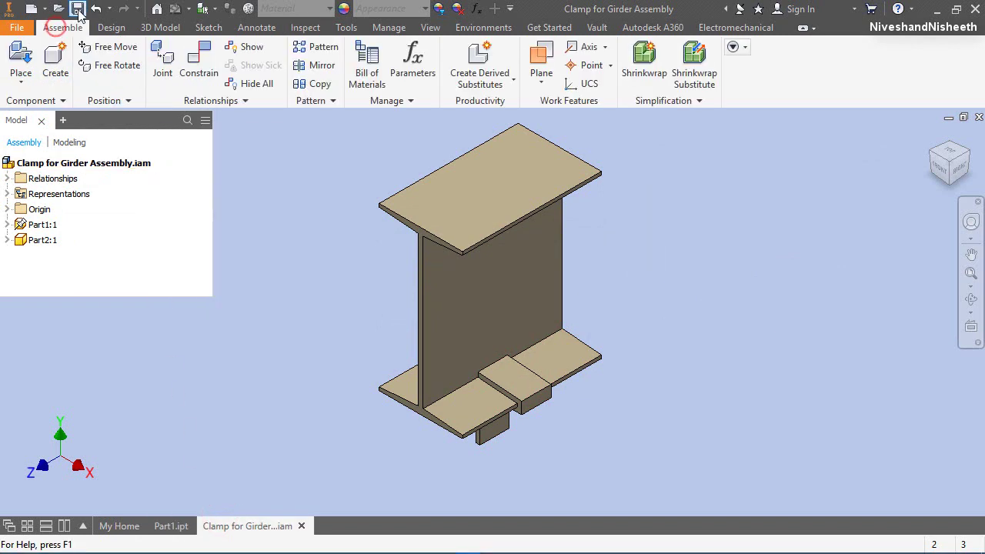
{"action": "left_click", "coordinate": [80, 8]}
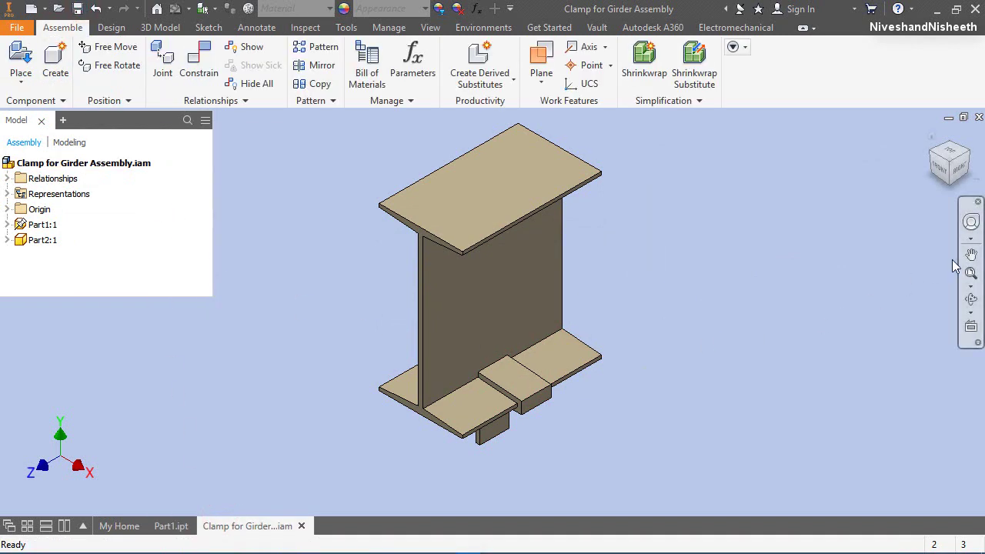
{"action": "left_click", "coordinate": [971, 274]}
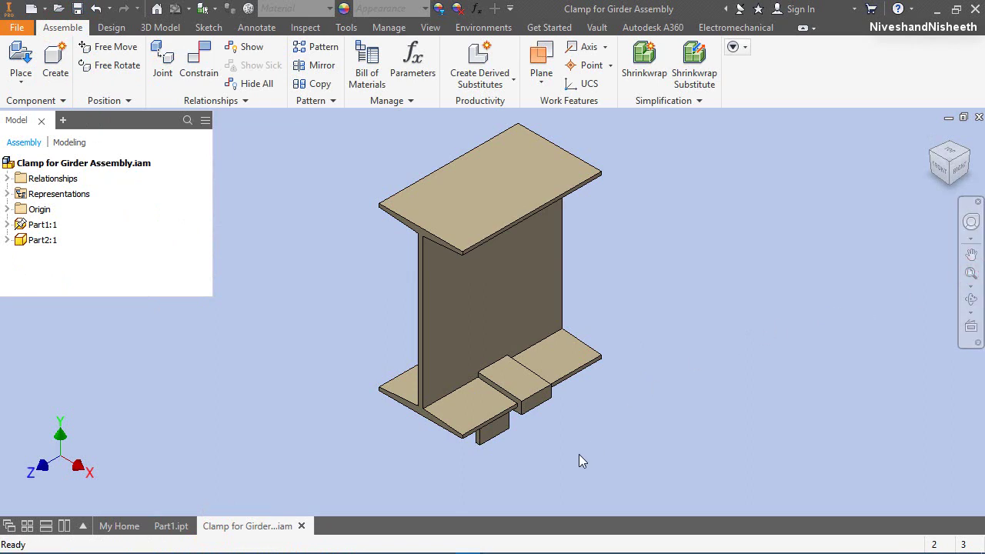
{"action": "left_click", "coordinate": [822, 450]}
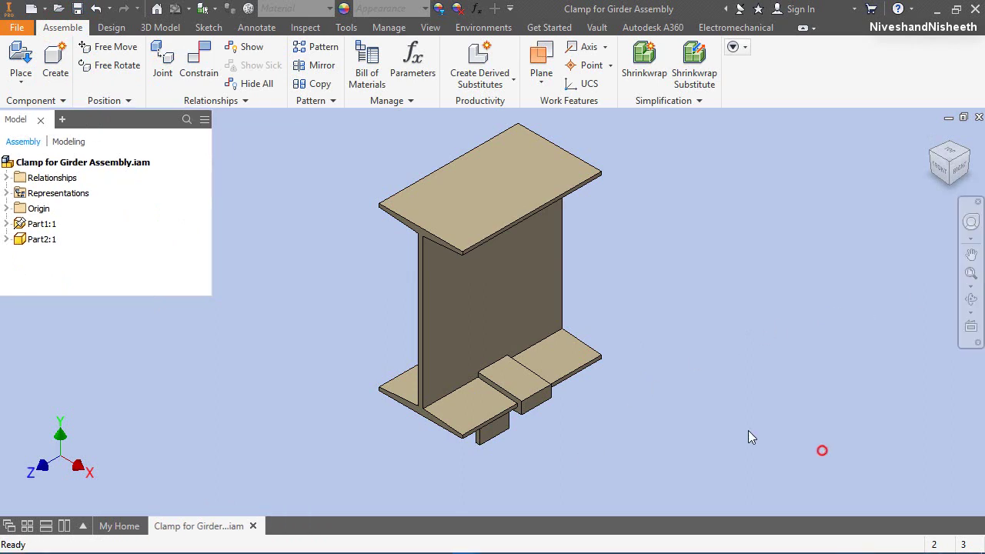
Step: Open Part2 for in-place editing and start a 2D sketch on the broad face of the clamp's vertical leg
{"action": "double_click", "coordinate": [31, 242]}
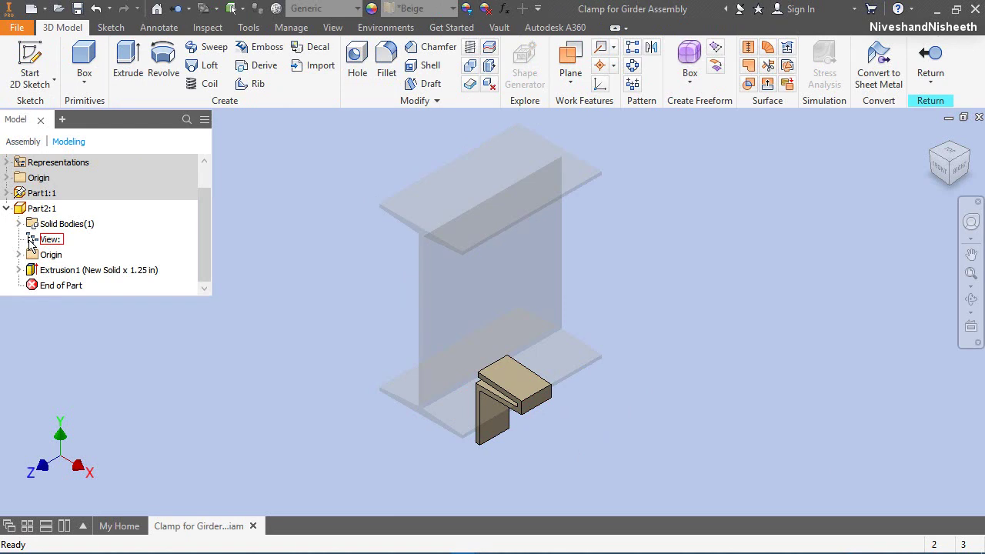
{"action": "left_click", "coordinate": [24, 63]}
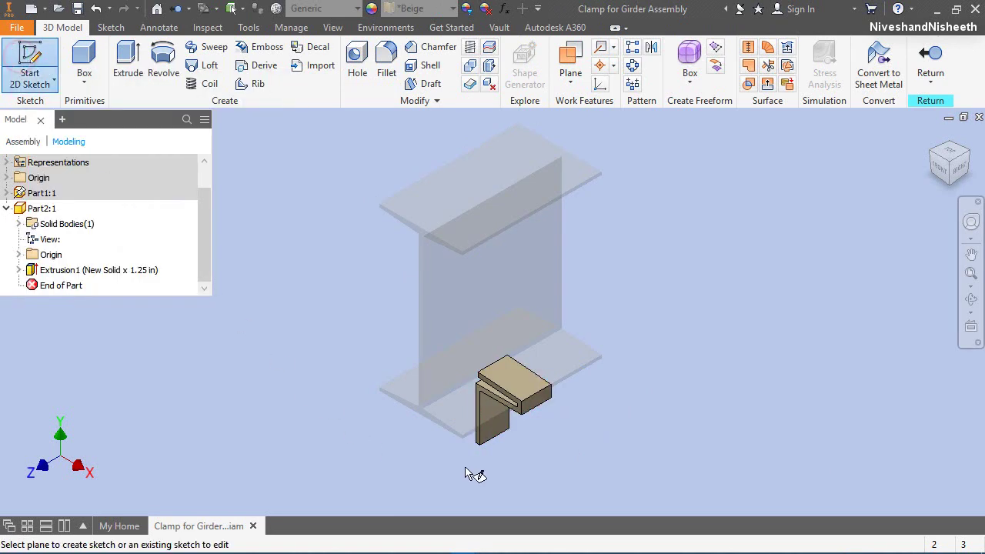
{"action": "scroll", "coordinate": [493, 454], "scroll_direction": "down", "scroll_amount": 5}
{"action": "left_click", "coordinate": [551, 346]}
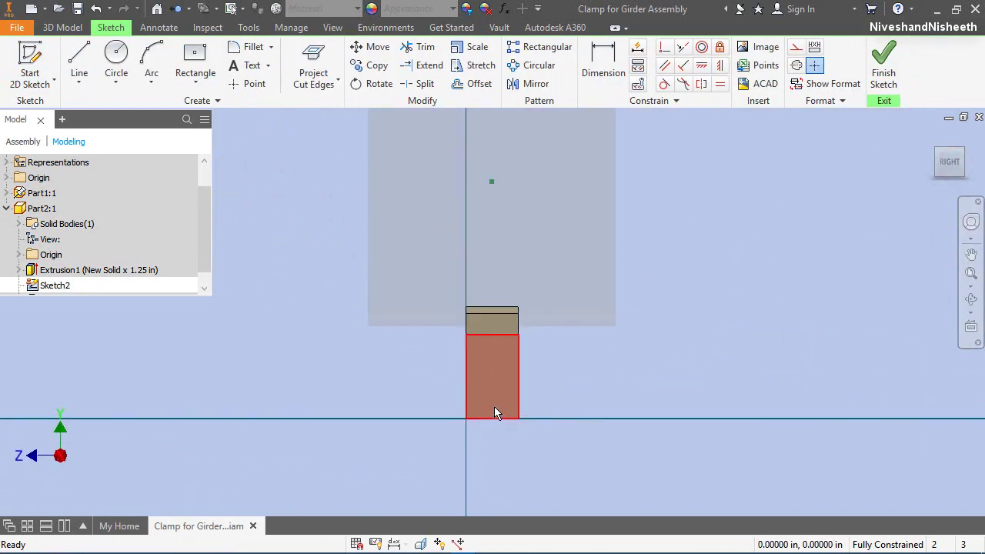
{"action": "scroll", "coordinate": [494, 406], "scroll_direction": "down", "scroll_amount": 5}
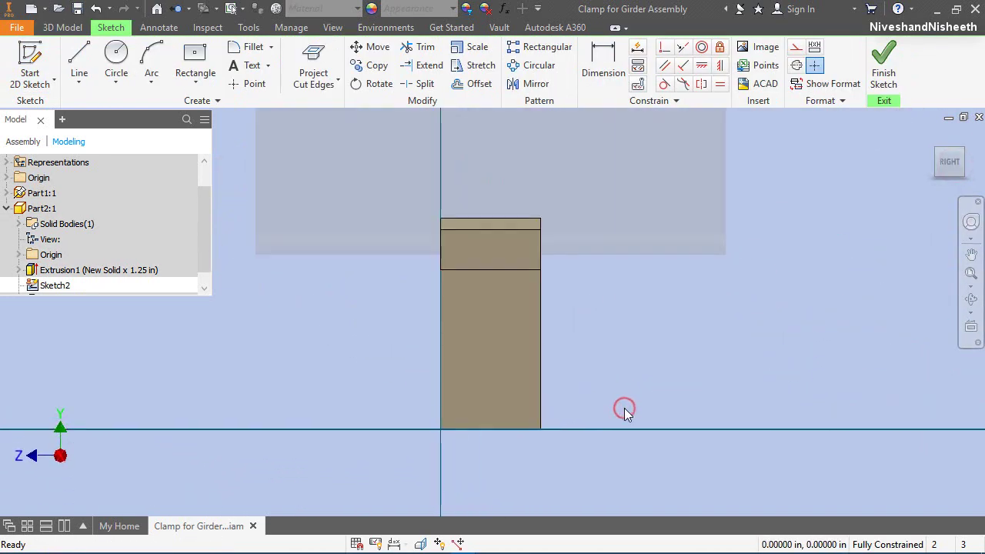
Step: Sketch two circles one above the other on the clamp's vertical leg, giving the upper one a 1/4 in diameter
{"action": "right_click", "coordinate": [658, 207]}
{"action": "left_click", "coordinate": [623, 189]}
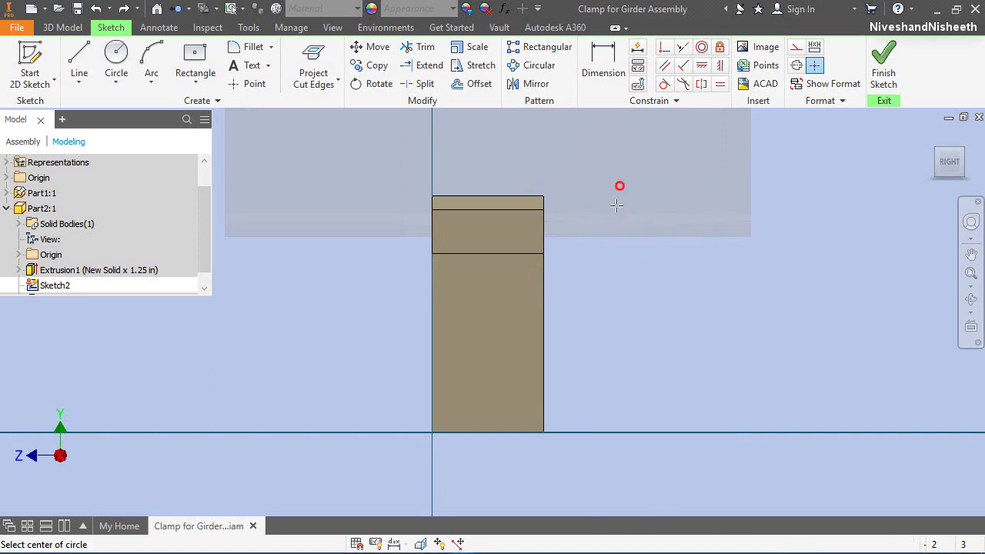
{"action": "left_click", "coordinate": [485, 296]}
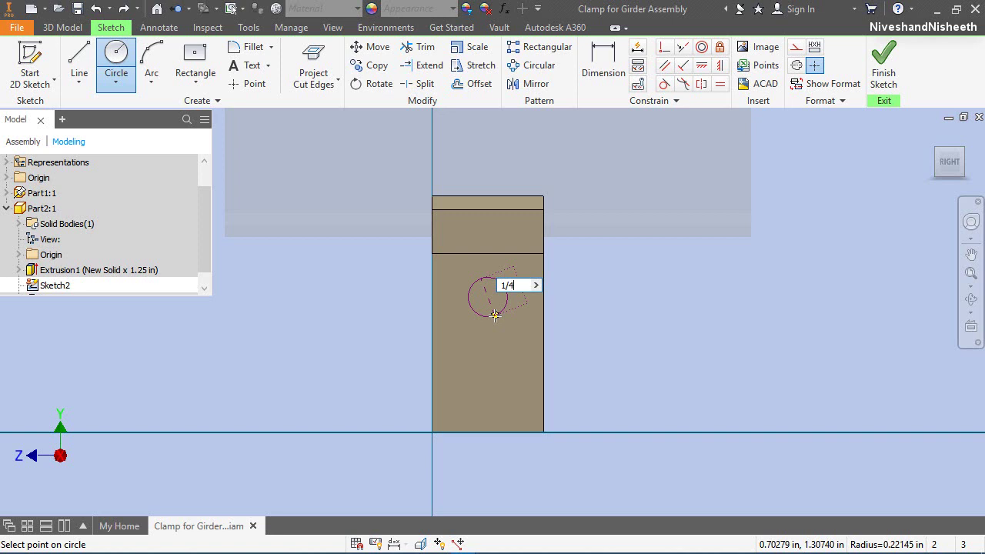
{"action": "key", "text": "Return"}
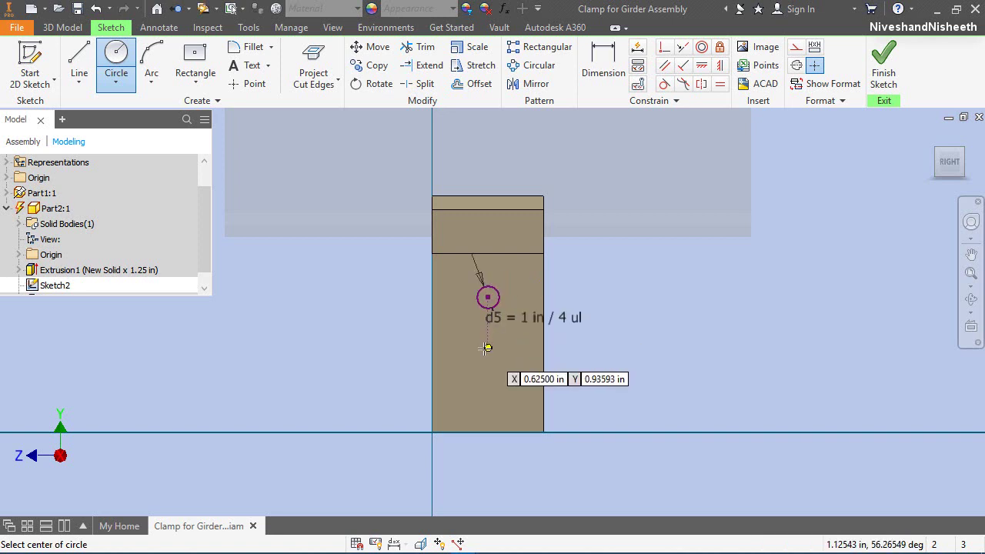
{"action": "left_click", "coordinate": [487, 348]}
{"action": "left_click", "coordinate": [495, 356]}
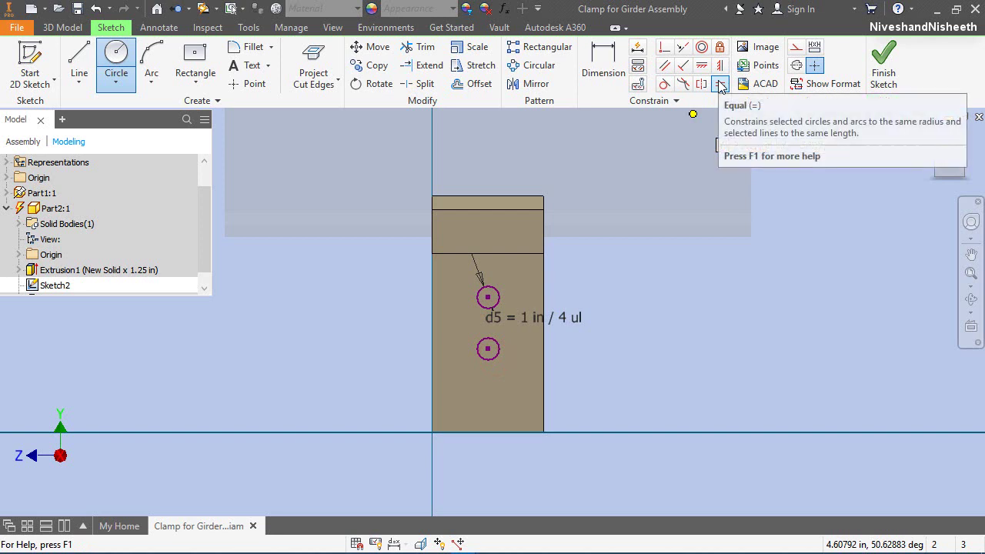
Step: Apply an Equal constraint between the upper and lower circles
{"action": "left_click", "coordinate": [720, 85]}
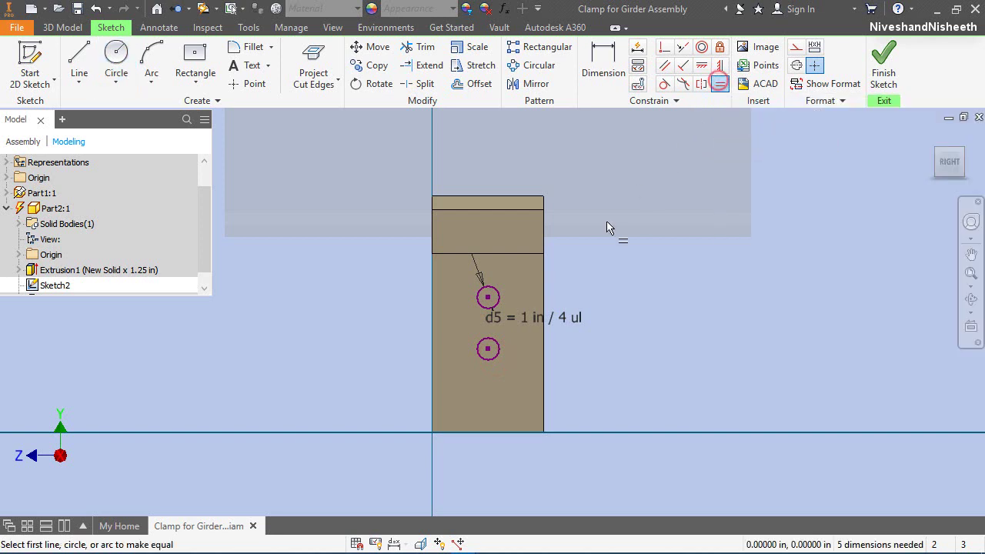
{"action": "left_click", "coordinate": [501, 301]}
{"action": "left_click", "coordinate": [500, 351]}
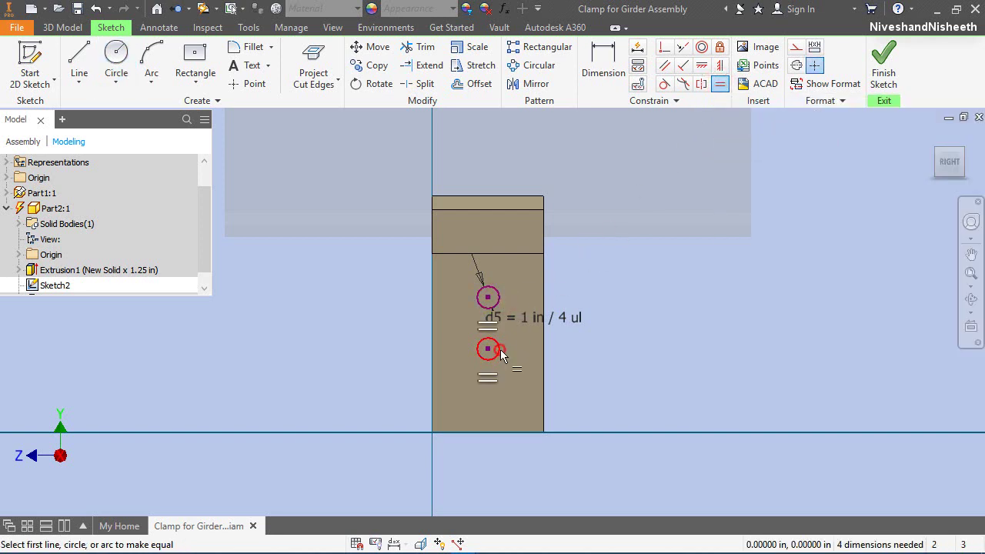
Step: Align both circle centers vertically with each other and with the midpoint of the leg's bottom edge
{"action": "left_click", "coordinate": [719, 67]}
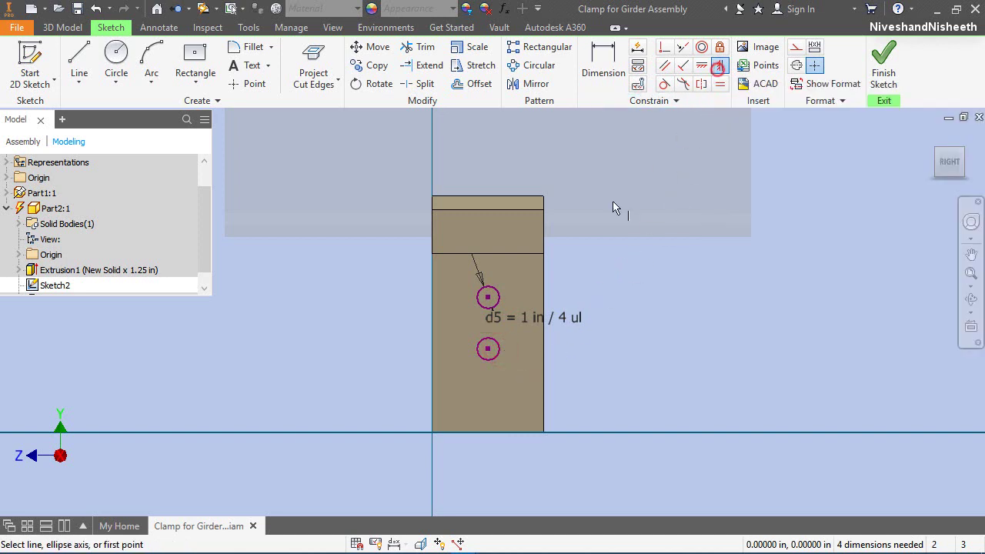
{"action": "left_click", "coordinate": [488, 299]}
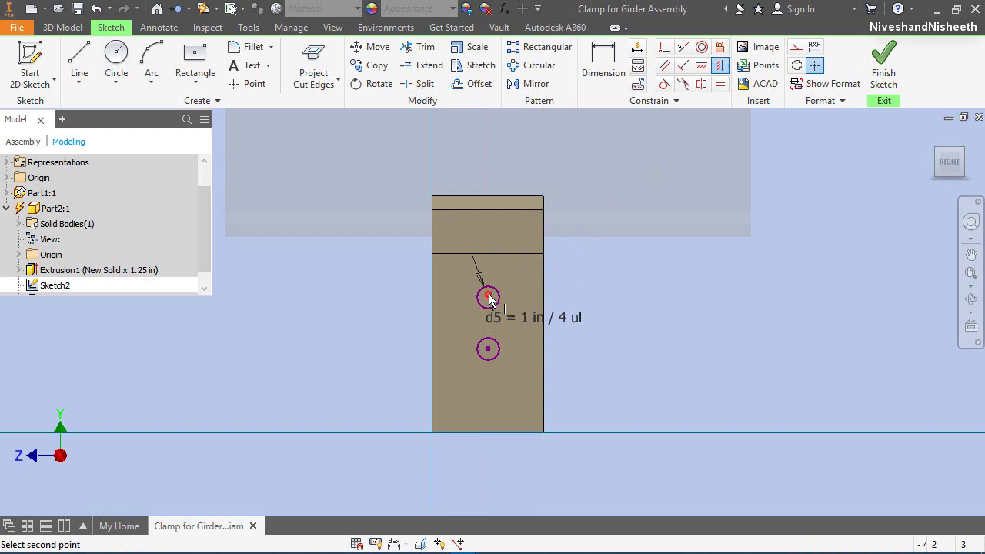
{"action": "left_click", "coordinate": [488, 351]}
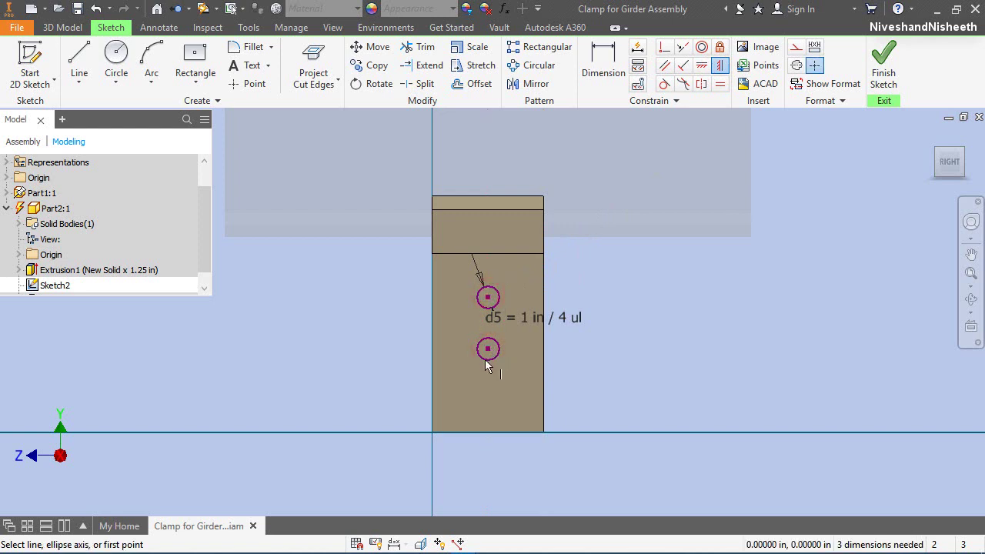
{"action": "left_click", "coordinate": [487, 350]}
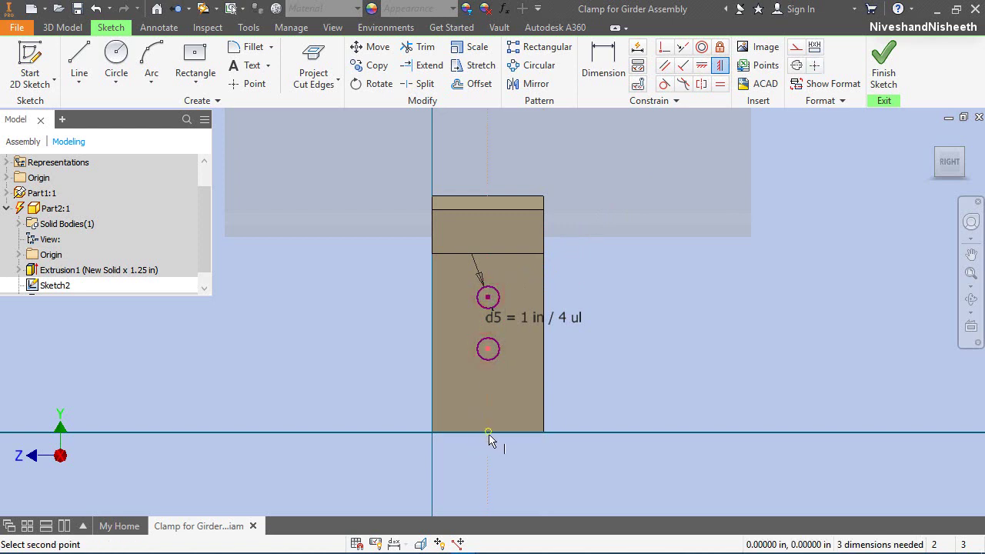
{"action": "left_click", "coordinate": [488, 433]}
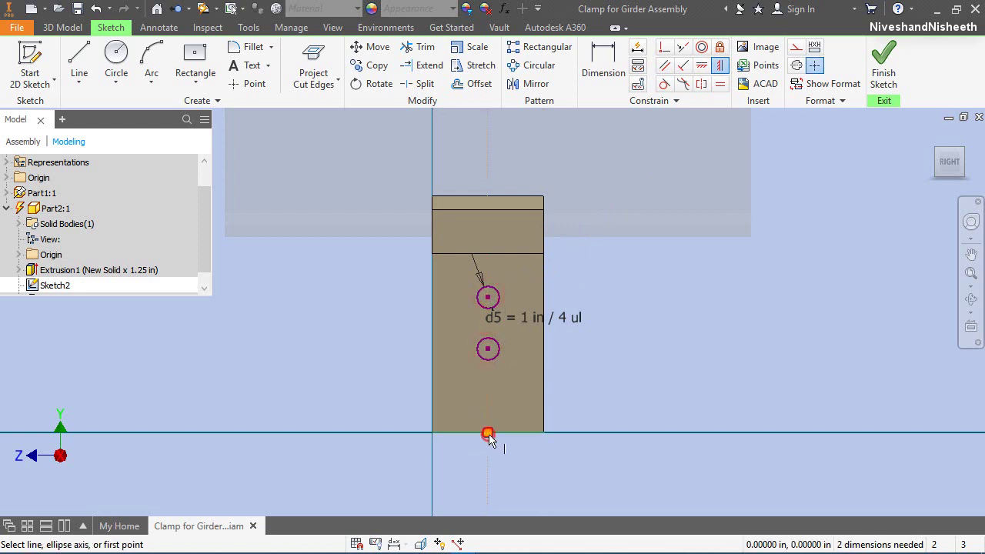
Step: Dimension the upper circle's center 2/3 in below the horizontal edge at the top of the clamp's leg
{"action": "right_click", "coordinate": [622, 377]}
{"action": "left_click", "coordinate": [545, 395]}
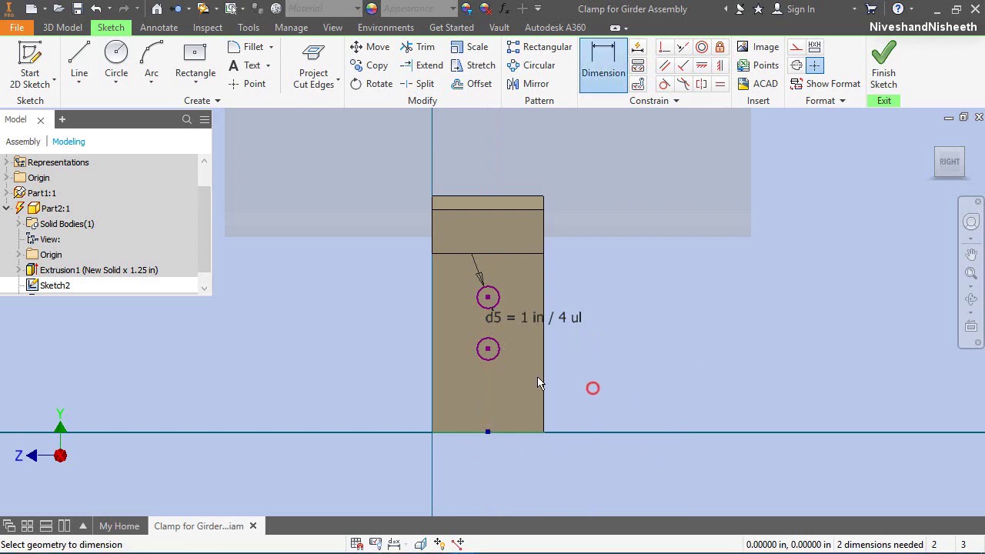
{"action": "left_click", "coordinate": [457, 254]}
{"action": "left_click", "coordinate": [487, 297]}
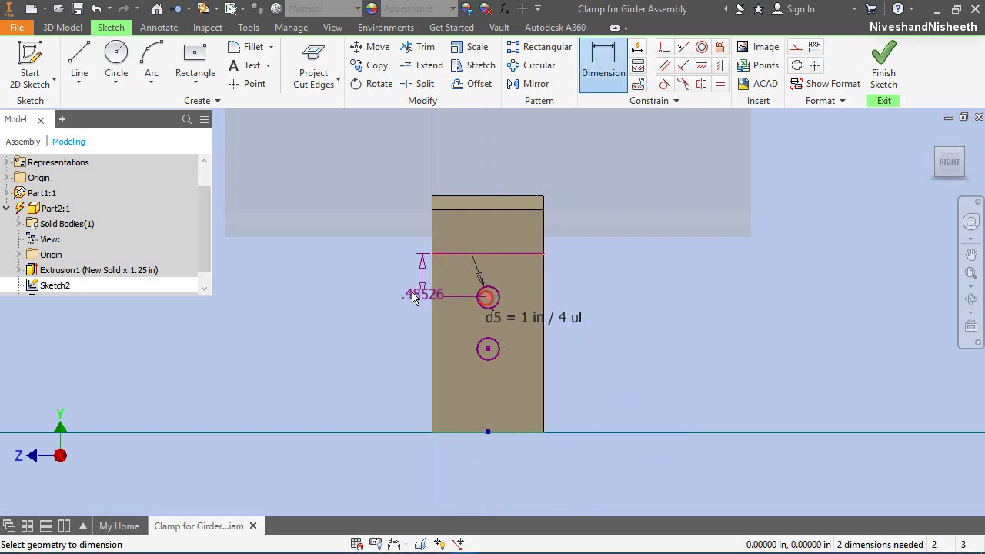
{"action": "left_click", "coordinate": [395, 292]}
{"action": "type", "text": "2/"}
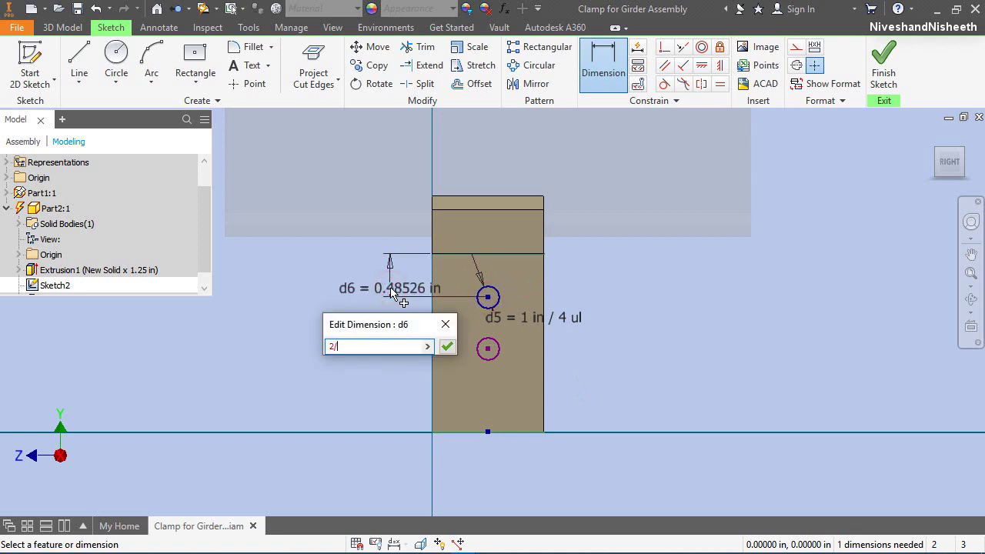
{"action": "type", "text": "3"}
{"action": "key", "text": "Return"}
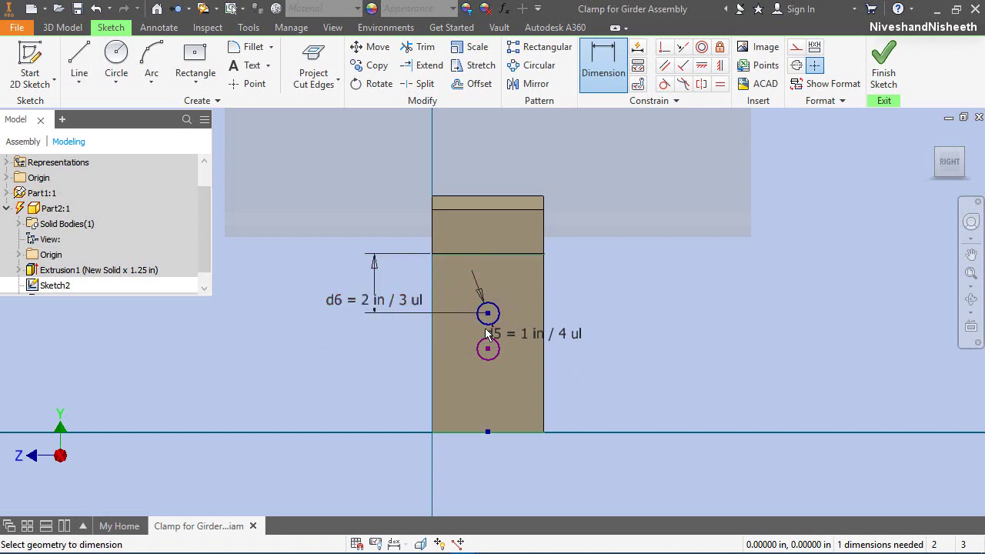
Step: Dimension the vertical spacing between the two circles and link it to the upper circle's edge distance, d6
{"action": "left_click", "coordinate": [499, 348]}
{"action": "left_click", "coordinate": [499, 351]}
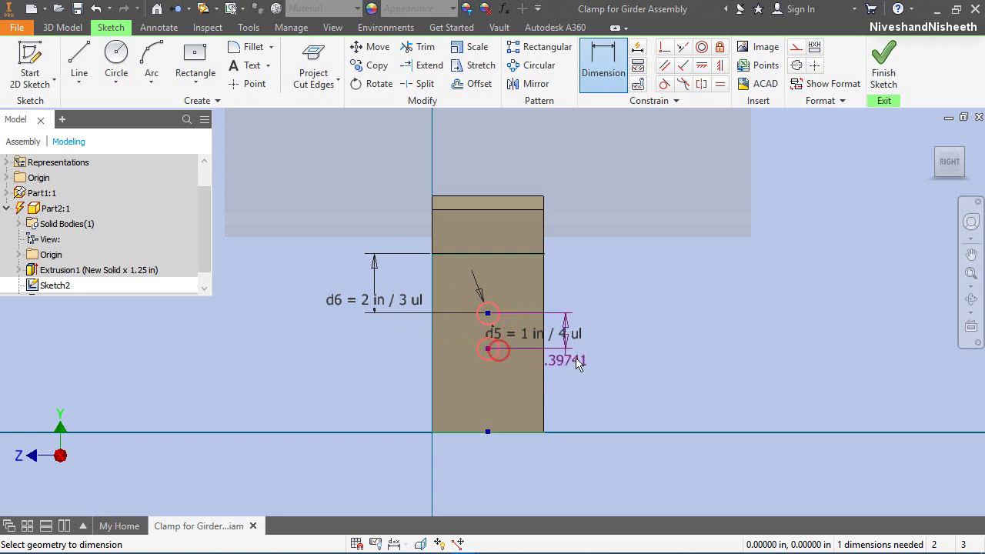
{"action": "left_click", "coordinate": [627, 337]}
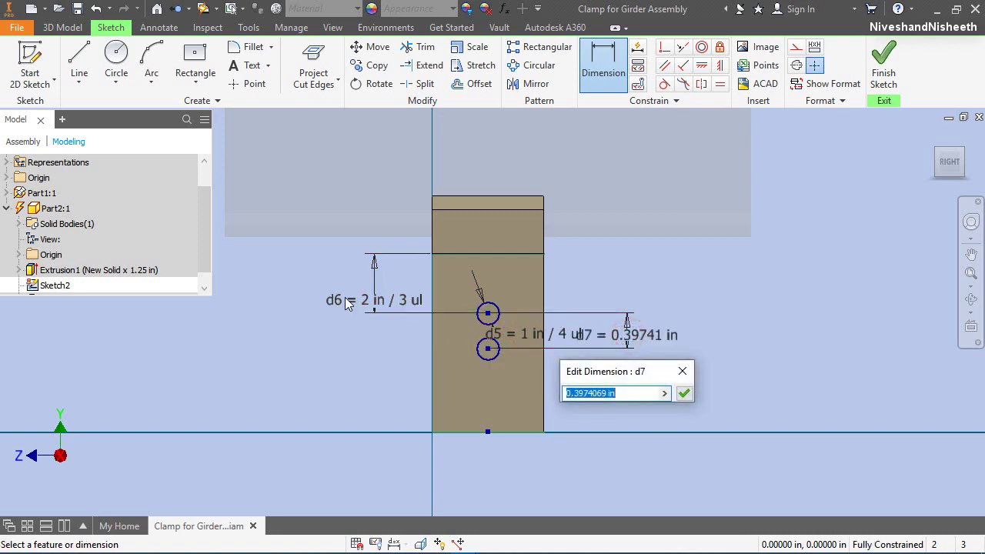
{"action": "left_click", "coordinate": [376, 302]}
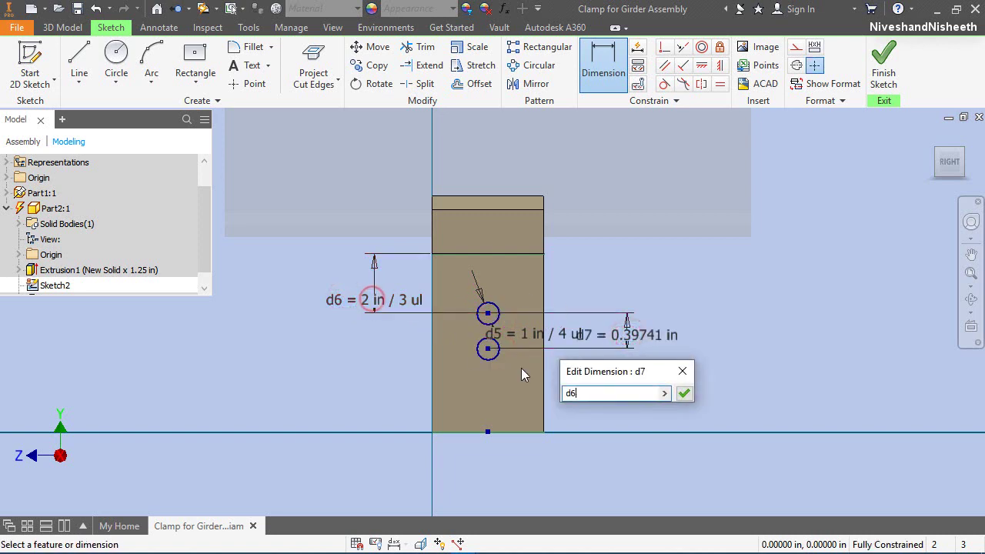
{"action": "left_click", "coordinate": [684, 393]}
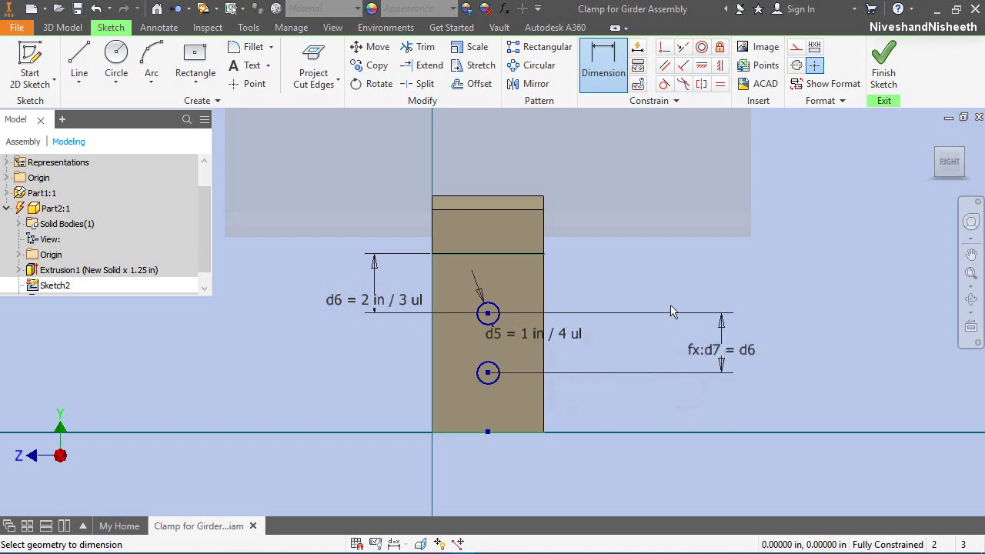
{"action": "right_click", "coordinate": [674, 267]}
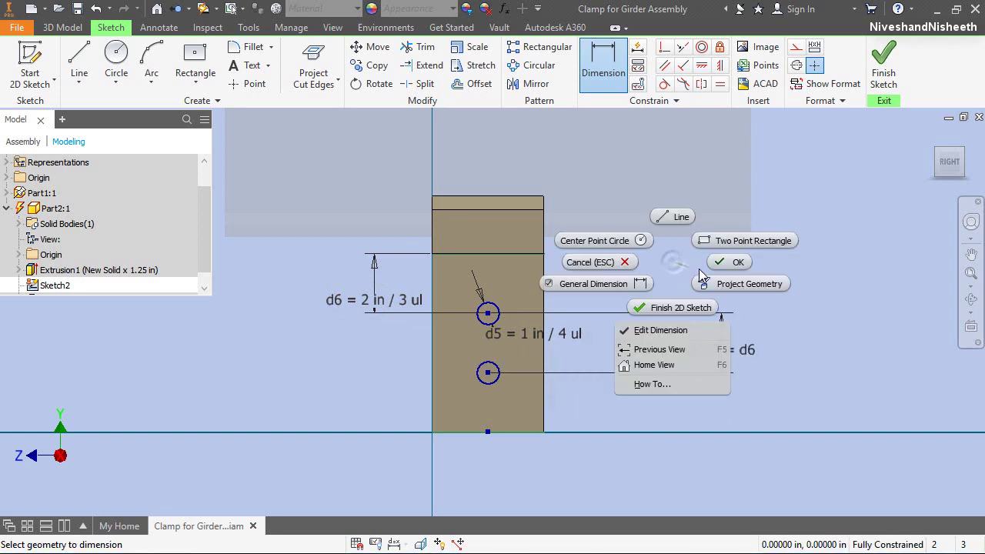
{"action": "left_click", "coordinate": [715, 258]}
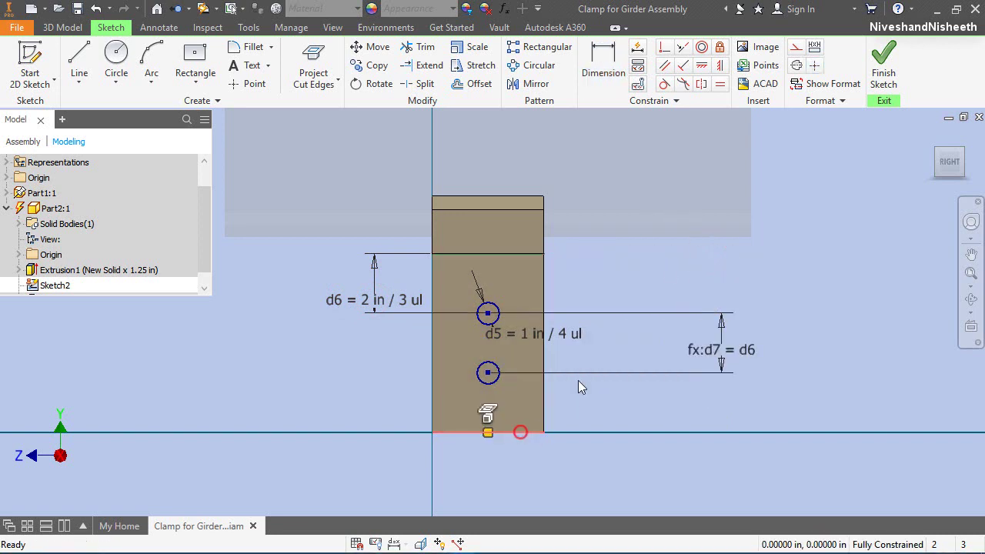
Step: Convert the projected bottom edge of the leg to construction geometry and finish the sketch
{"action": "left_click", "coordinate": [796, 46]}
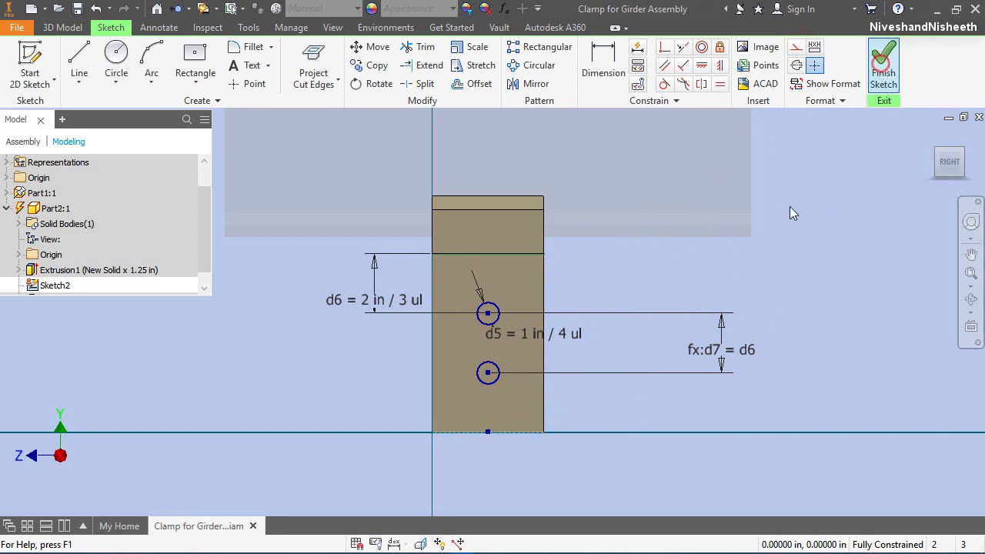
{"action": "left_click", "coordinate": [933, 135]}
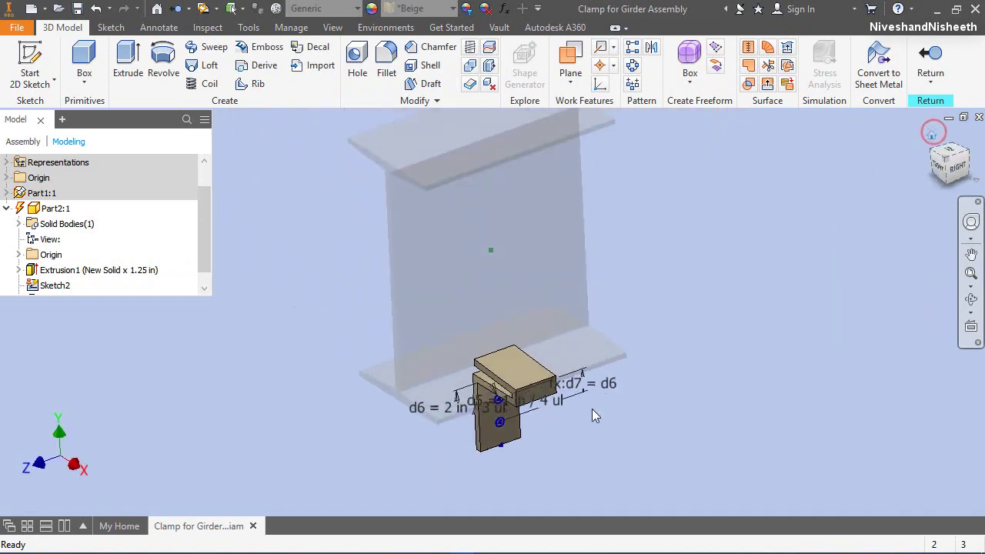
Step: Extrude both circles as a cut with the All extent through the clamp's vertical leg
{"action": "left_click", "coordinate": [127, 65]}
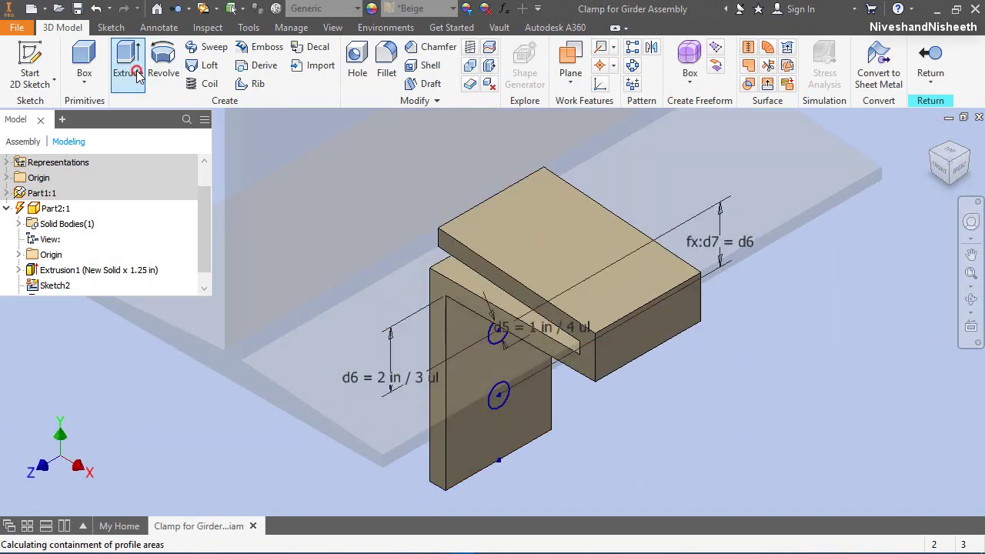
{"action": "left_click", "coordinate": [334, 118]}
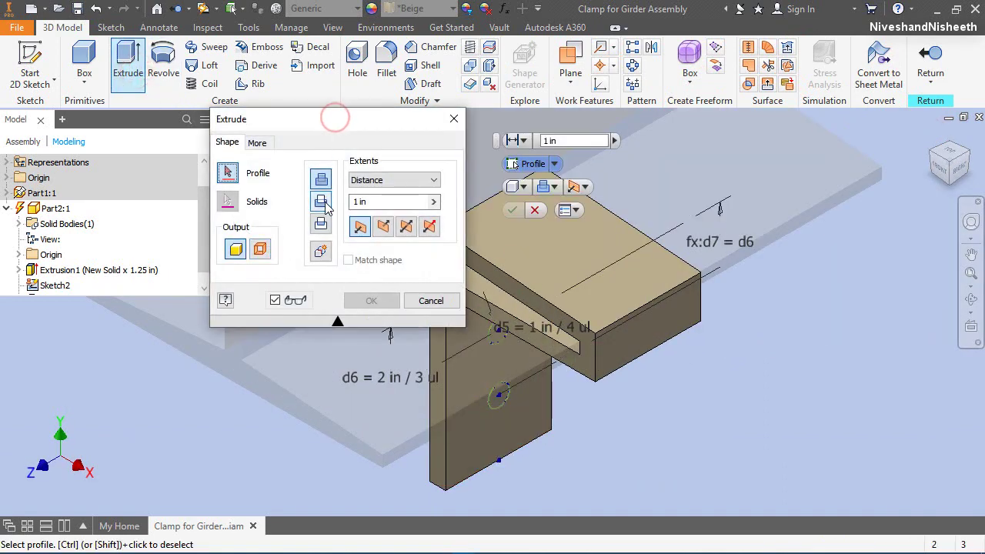
{"action": "left_click", "coordinate": [321, 201]}
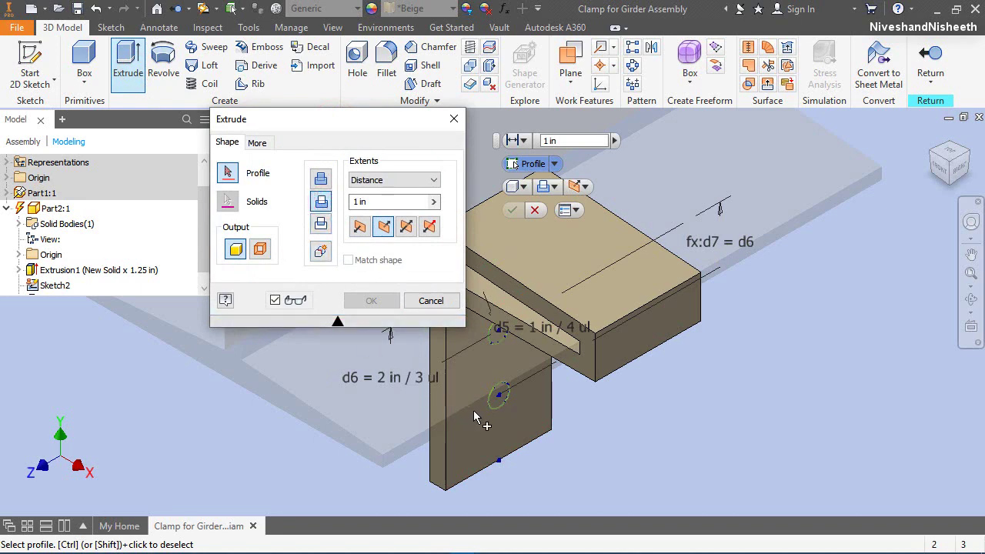
{"action": "left_click", "coordinate": [501, 408]}
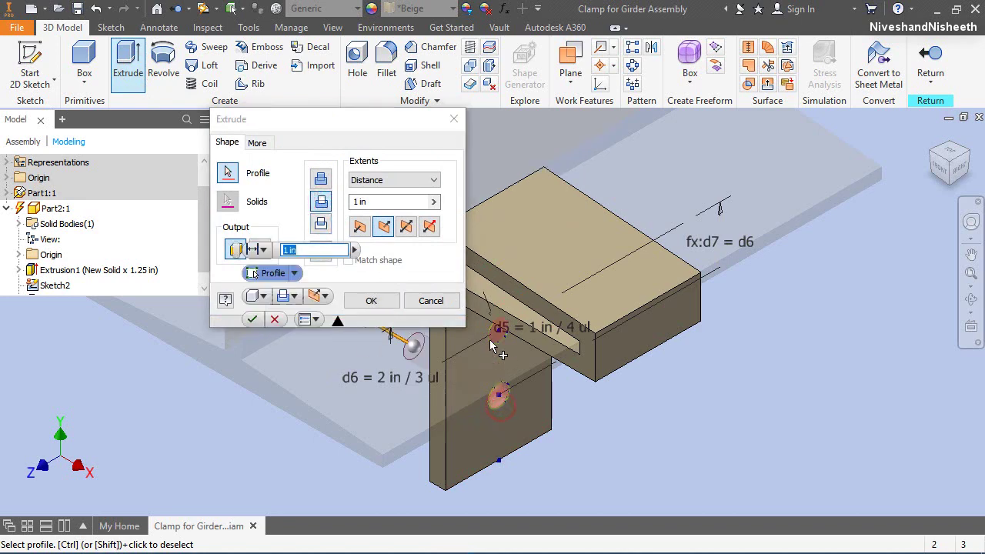
{"action": "left_click", "coordinate": [389, 179]}
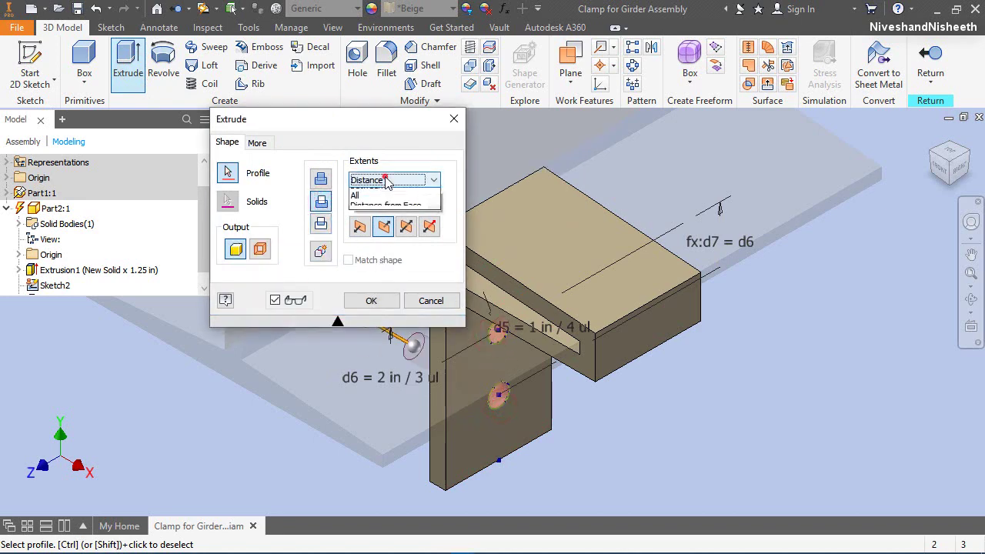
{"action": "left_click", "coordinate": [377, 234]}
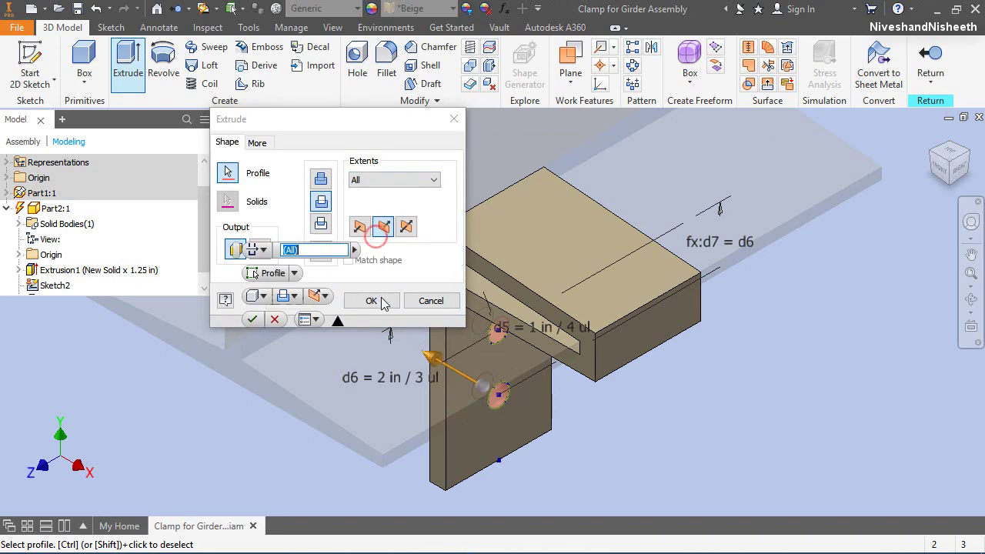
{"action": "left_click", "coordinate": [381, 301]}
Step: Check the two holes in the clamp's leg and save the edited clamp
{"action": "left_click", "coordinate": [971, 298]}
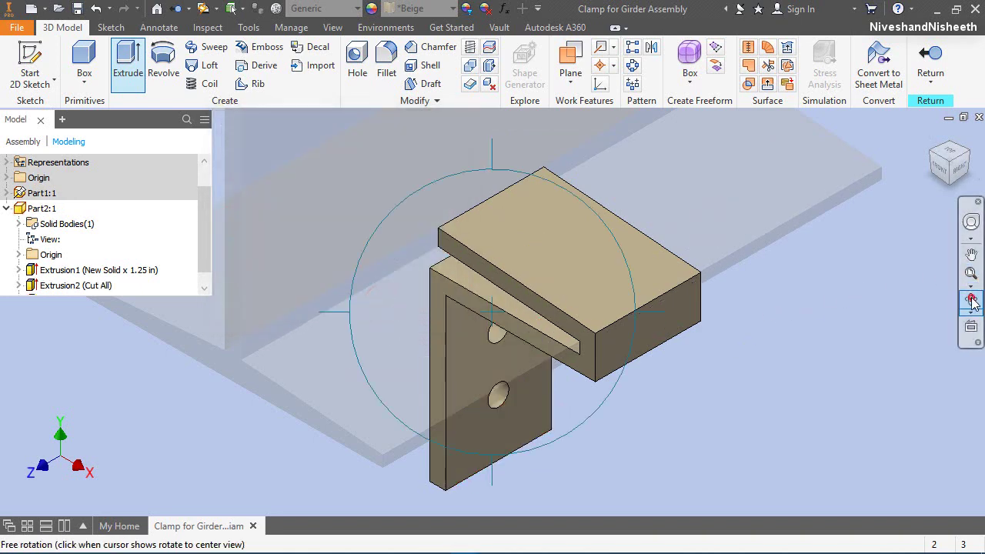
{"action": "left_click_drag", "start_coordinate": [545, 383], "coordinate": [716, 285]}
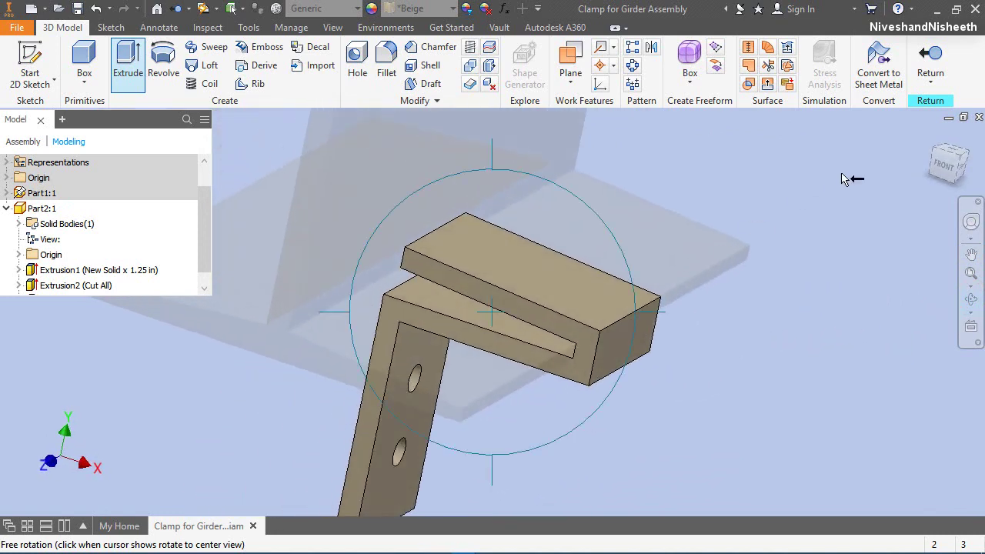
{"action": "key", "text": "Escape"}
{"action": "left_click", "coordinate": [930, 139]}
{"action": "key", "text": "F4"}
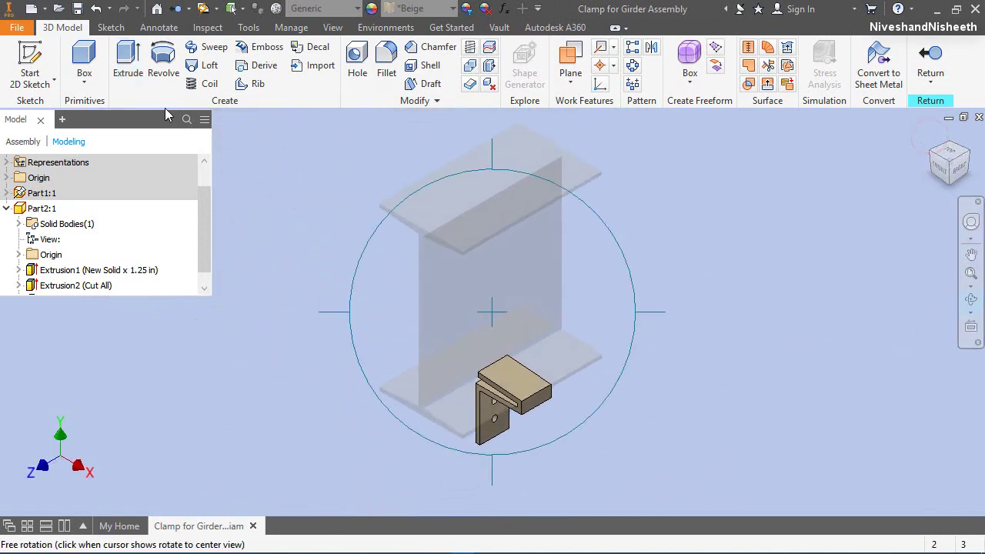
{"action": "left_click", "coordinate": [78, 8]}
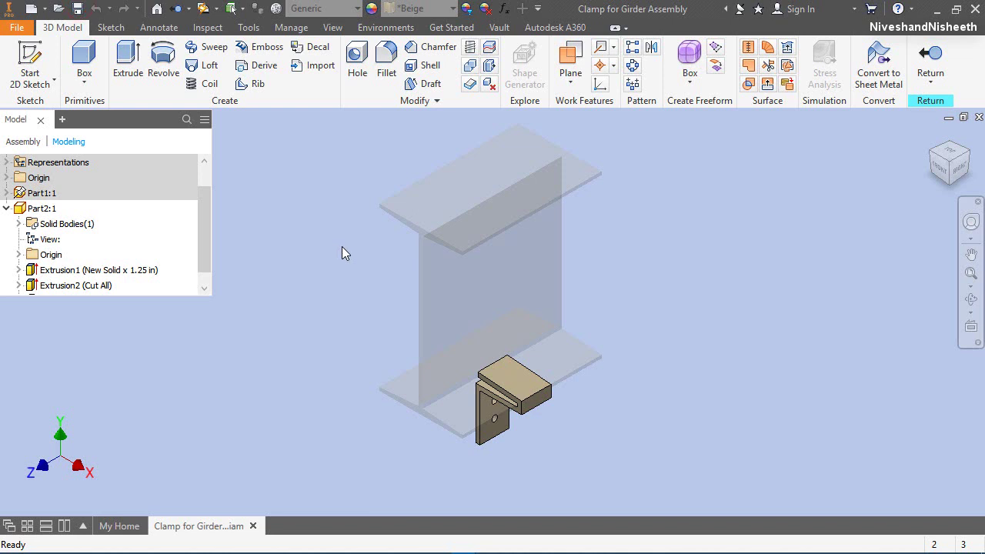
{"action": "left_click", "coordinate": [653, 446]}
Step: Finish editing Part2 in place, return to the assembly, and collapse all nodes of the model tree
{"action": "right_click", "coordinate": [157, 203]}
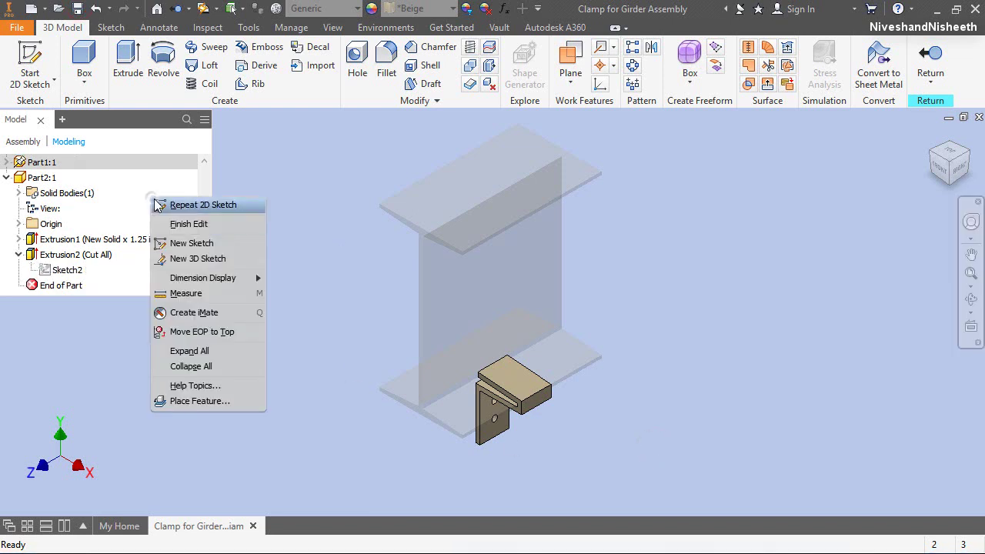
{"action": "left_click", "coordinate": [544, 457]}
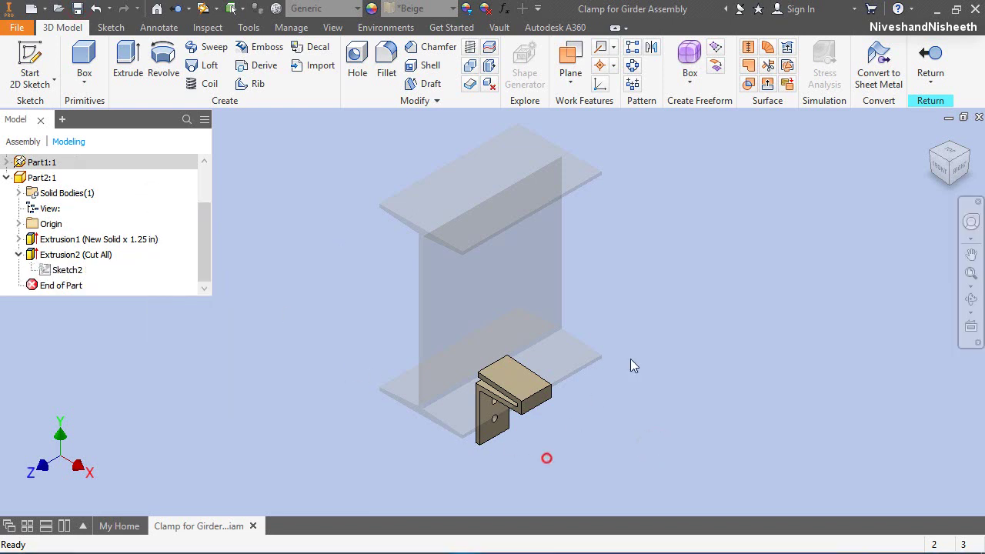
{"action": "left_click", "coordinate": [930, 46]}
{"action": "right_click", "coordinate": [142, 252]}
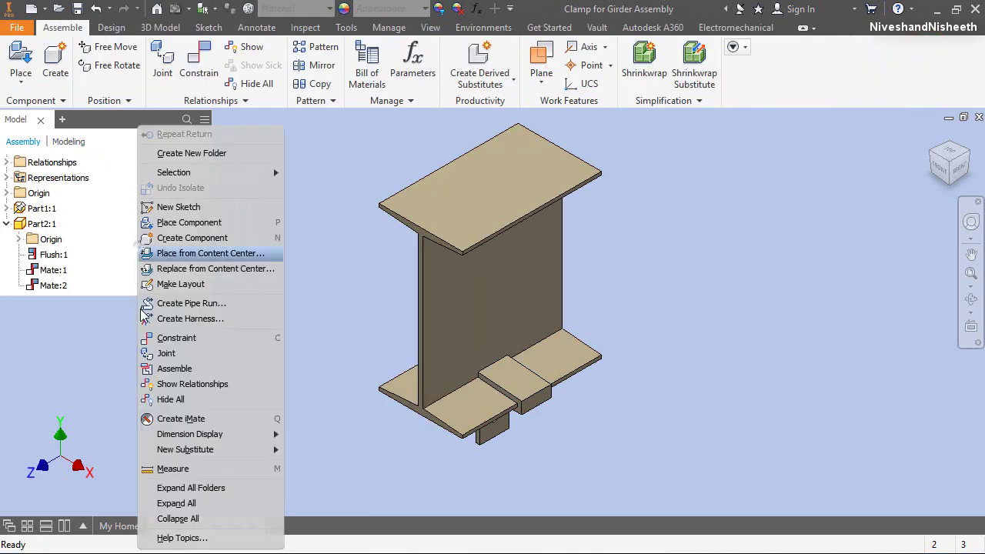
{"action": "left_click", "coordinate": [183, 514]}
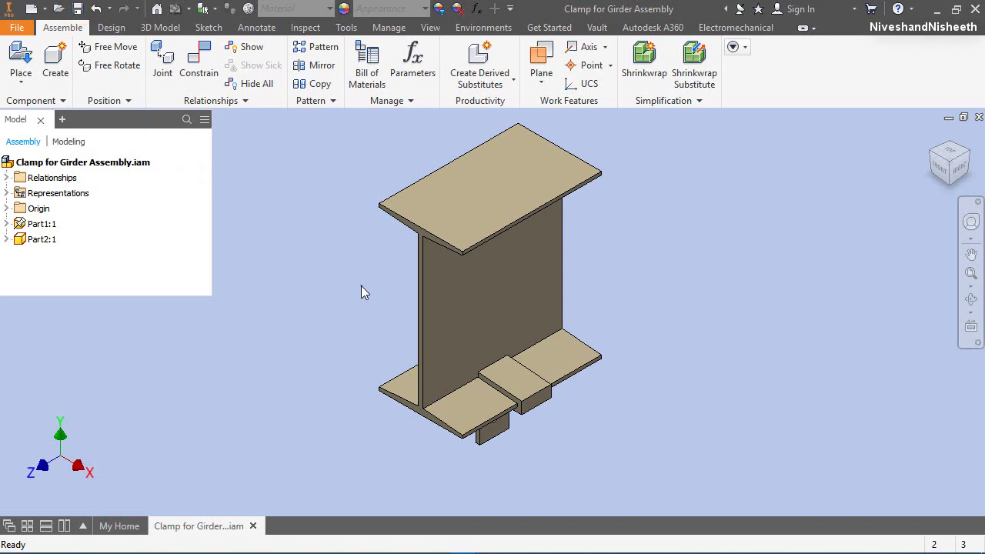
Step: Start placing a component and duplicate the Part2 file within the Clamp for Girder folder
{"action": "left_click", "coordinate": [21, 58]}
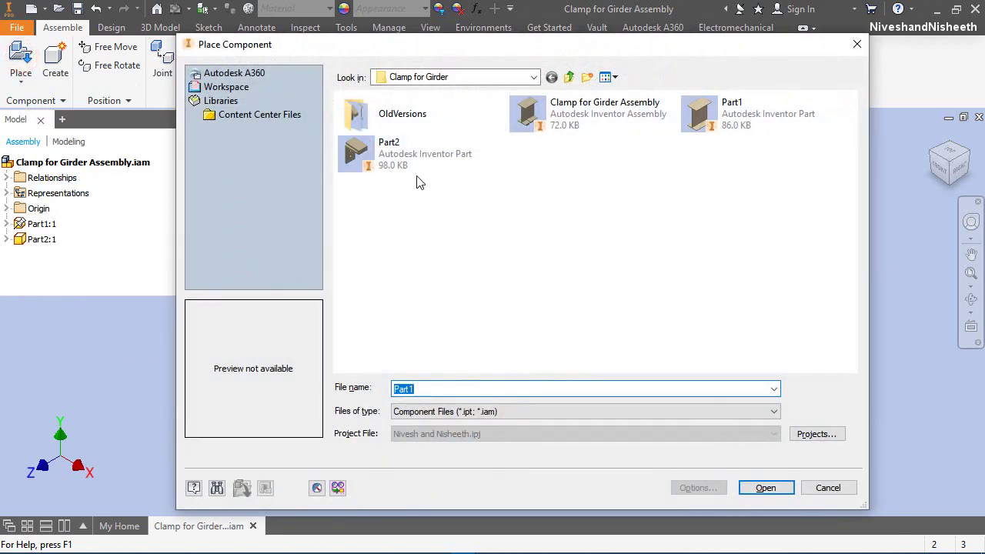
{"action": "left_click", "coordinate": [408, 161]}
{"action": "right_click", "coordinate": [407, 162]}
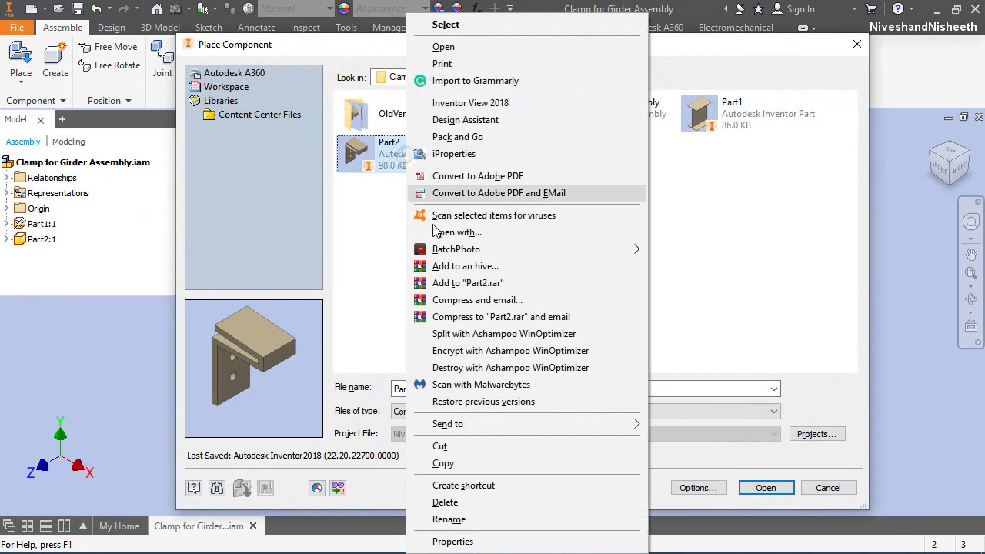
{"action": "left_click", "coordinate": [484, 465]}
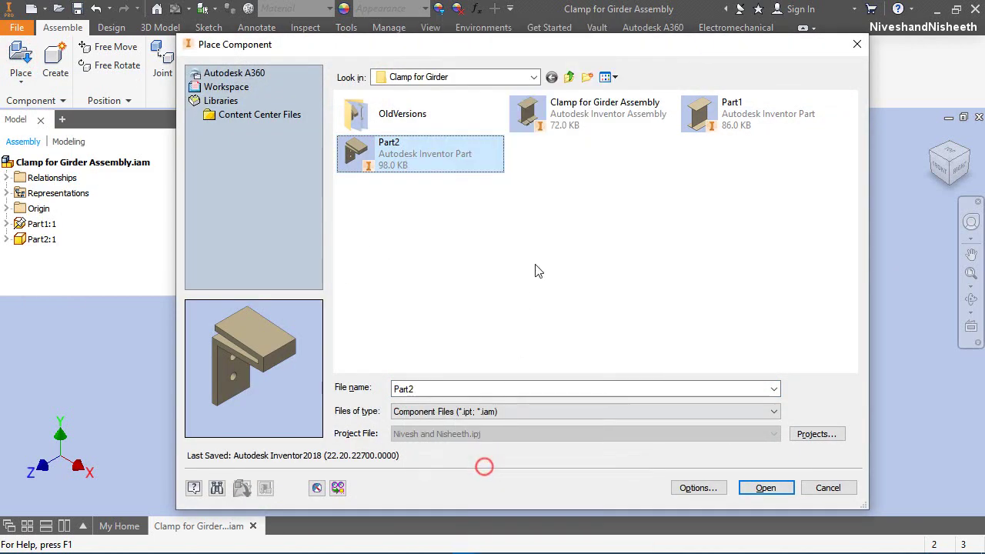
{"action": "left_click", "coordinate": [536, 263]}
{"action": "right_click", "coordinate": [536, 262]}
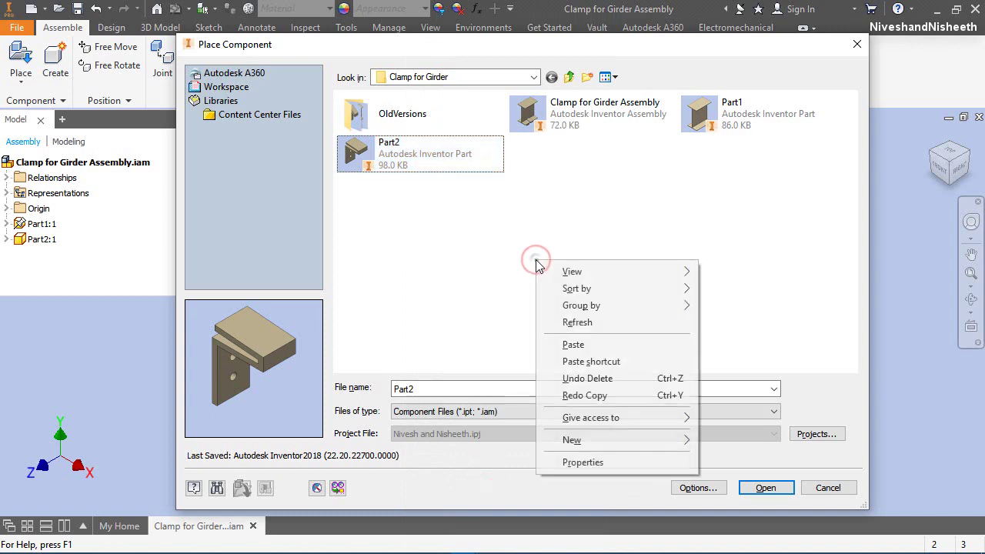
{"action": "left_click", "coordinate": [570, 346]}
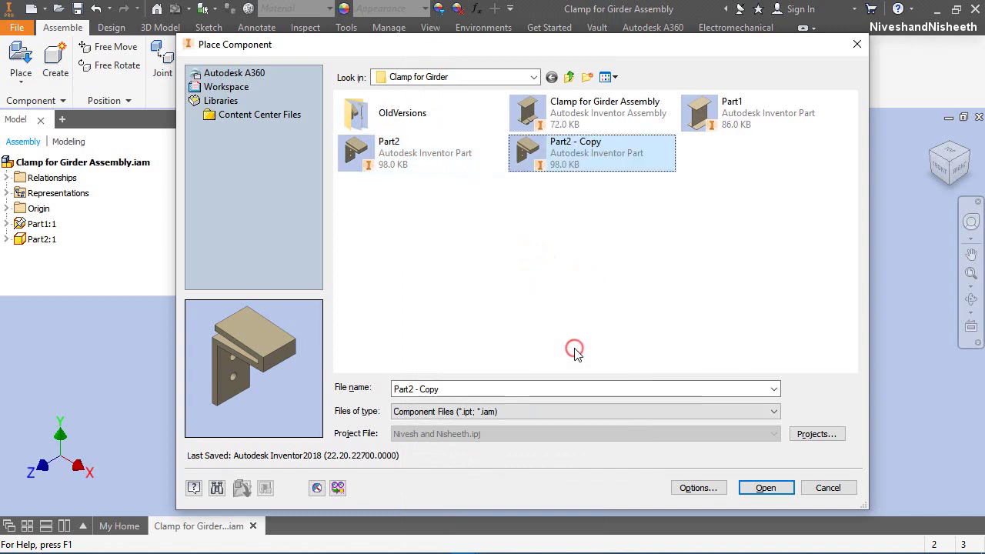
Step: Rename the duplicated Part2 file as Part3
{"action": "left_click", "coordinate": [601, 146]}
{"action": "left_click", "coordinate": [606, 149]}
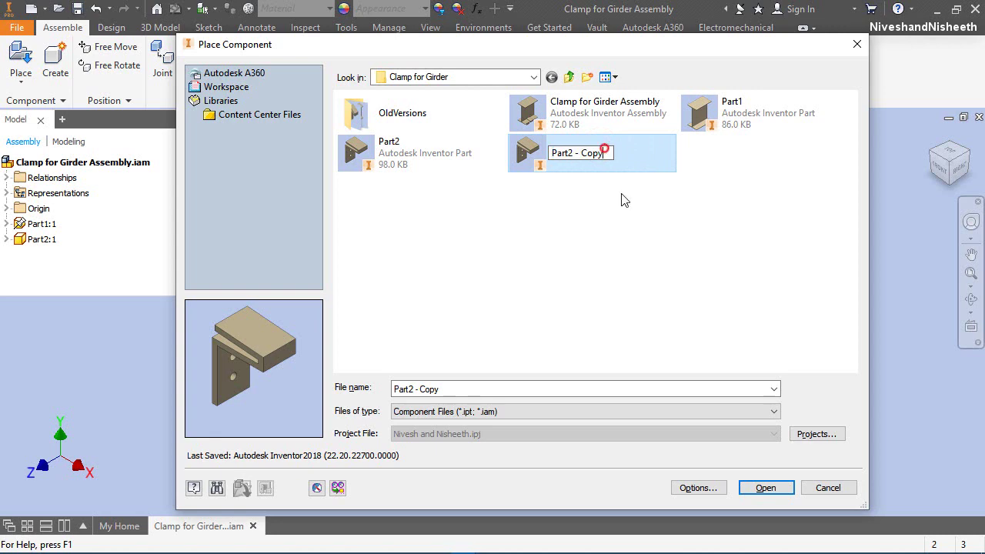
{"action": "left_click", "coordinate": [643, 246]}
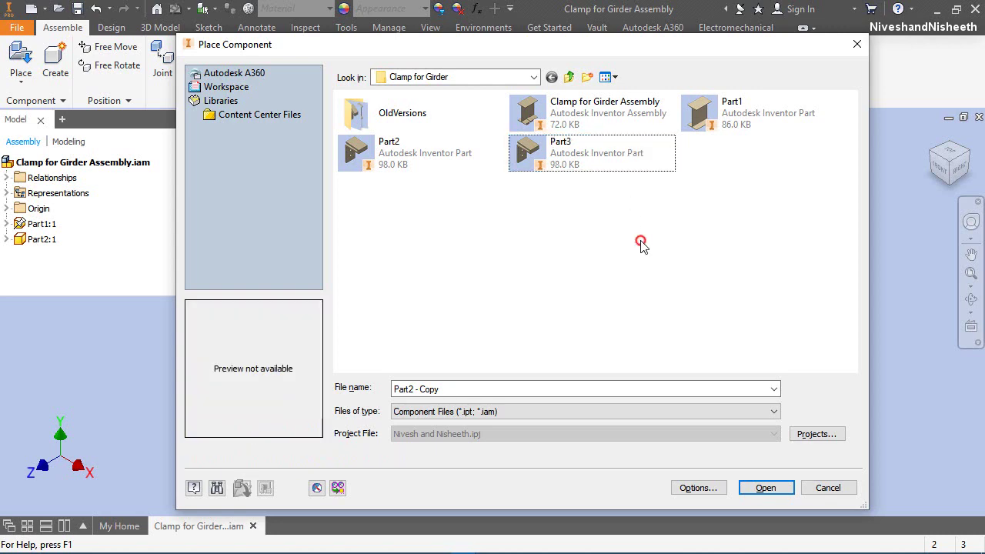
Step: Place one instance of Part3 beside the girder, rotated 180° about its Y axis, and finish the placement
{"action": "double_click", "coordinate": [550, 152]}
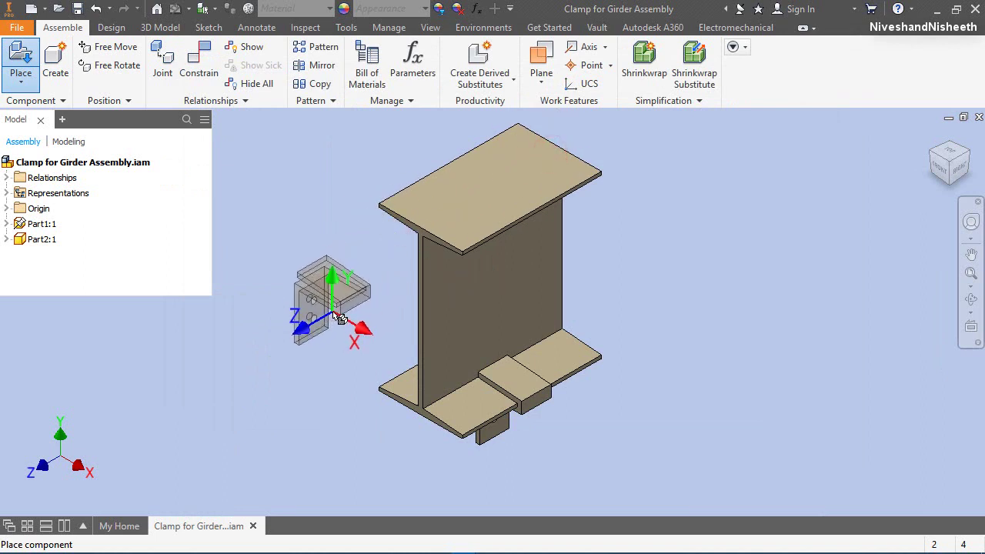
{"action": "right_click", "coordinate": [339, 319]}
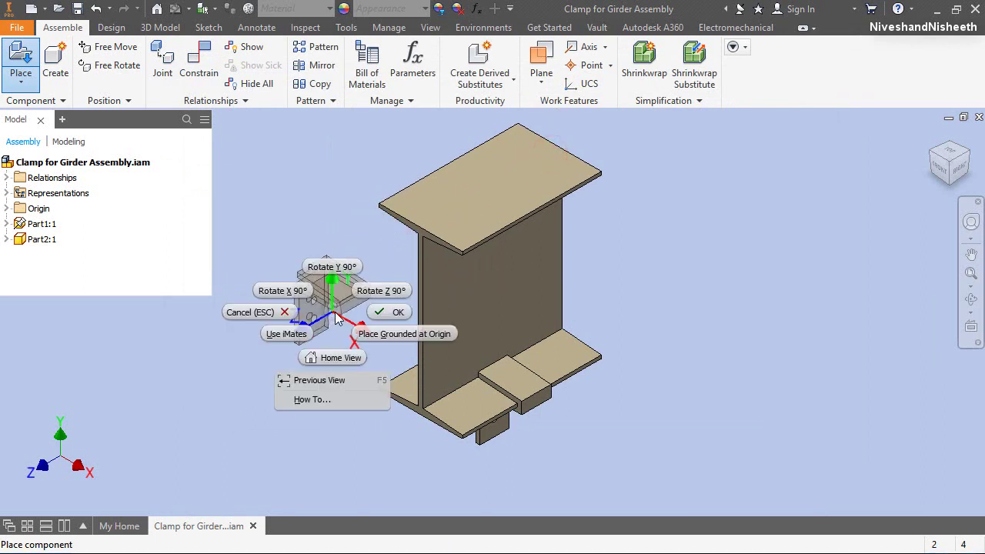
{"action": "left_click", "coordinate": [332, 266]}
{"action": "right_click", "coordinate": [348, 270]}
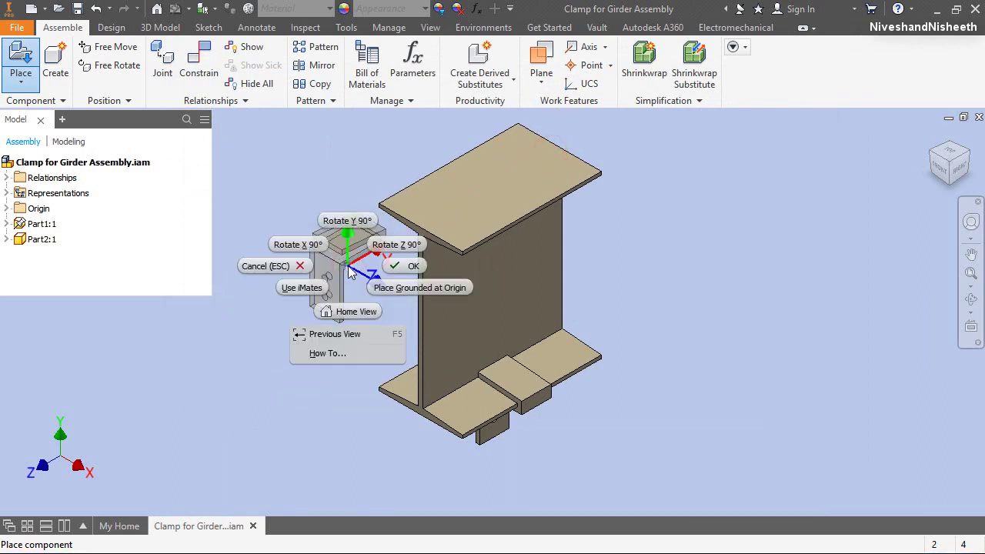
{"action": "left_click", "coordinate": [352, 221]}
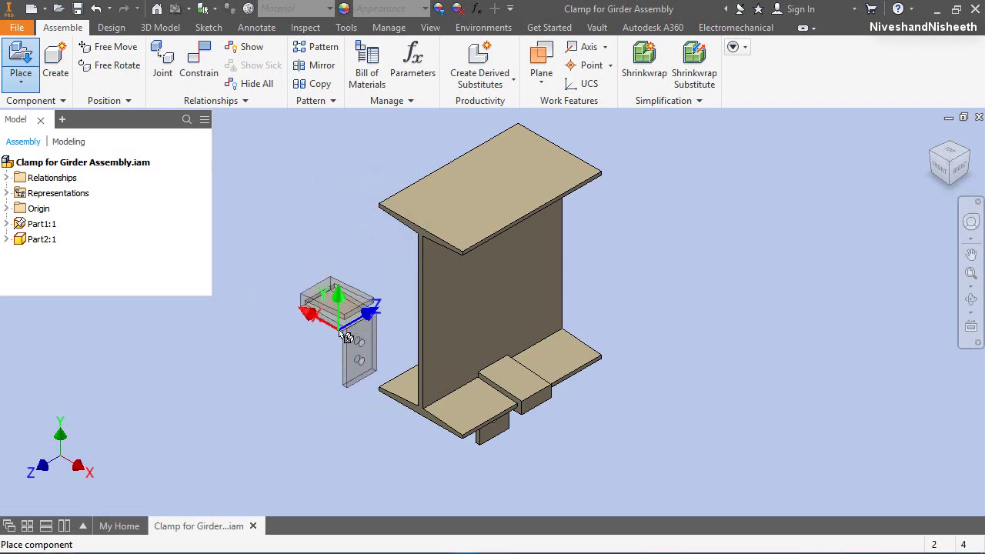
{"action": "left_click", "coordinate": [349, 325]}
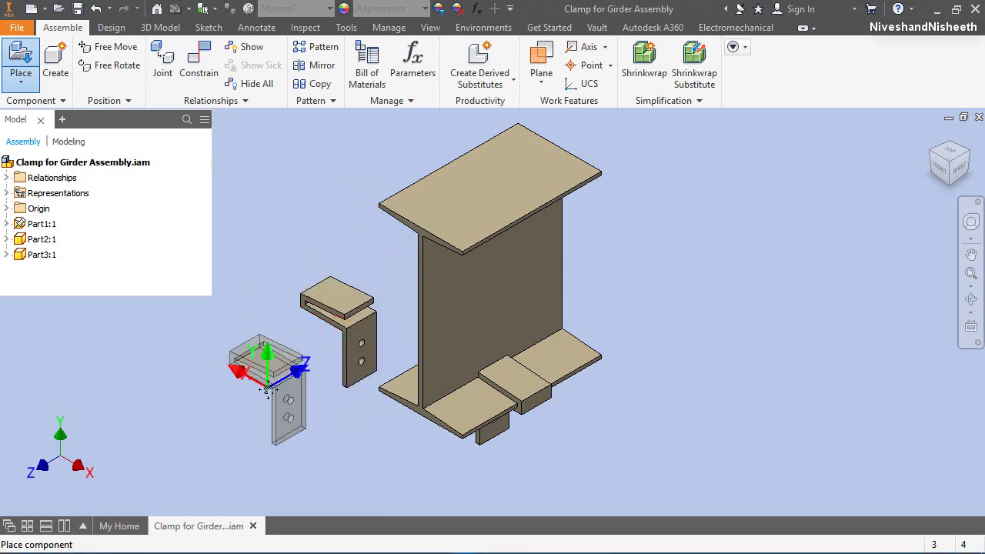
{"action": "right_click", "coordinate": [276, 394]}
{"action": "left_click", "coordinate": [221, 388]}
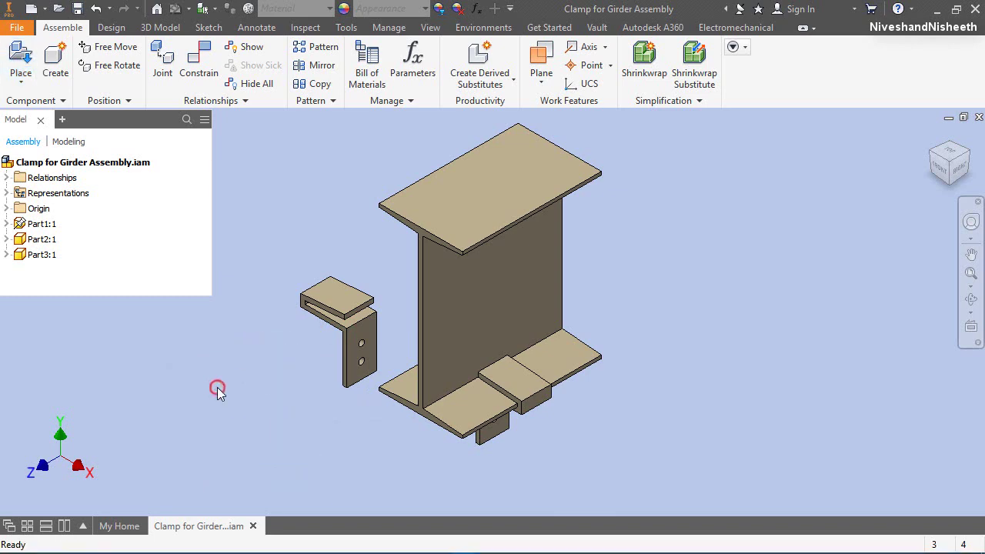
Step: Mate the axis of Part3's upper leg hole to Part2's upper leg hole at 0.000 in offset, and view the clamps from the girder's opposite side
{"action": "scroll", "coordinate": [263, 335], "scroll_direction": "up", "scroll_amount": 3}
{"action": "left_click", "coordinate": [198, 61]}
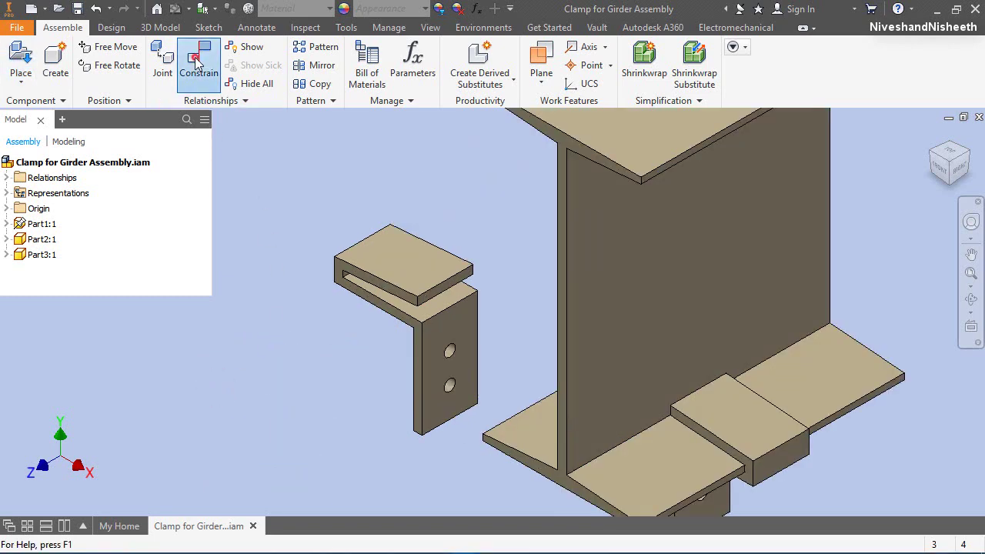
{"action": "scroll", "coordinate": [517, 314], "scroll_direction": "up", "scroll_amount": 5}
{"action": "scroll", "coordinate": [520, 316], "scroll_direction": "down", "scroll_amount": 6}
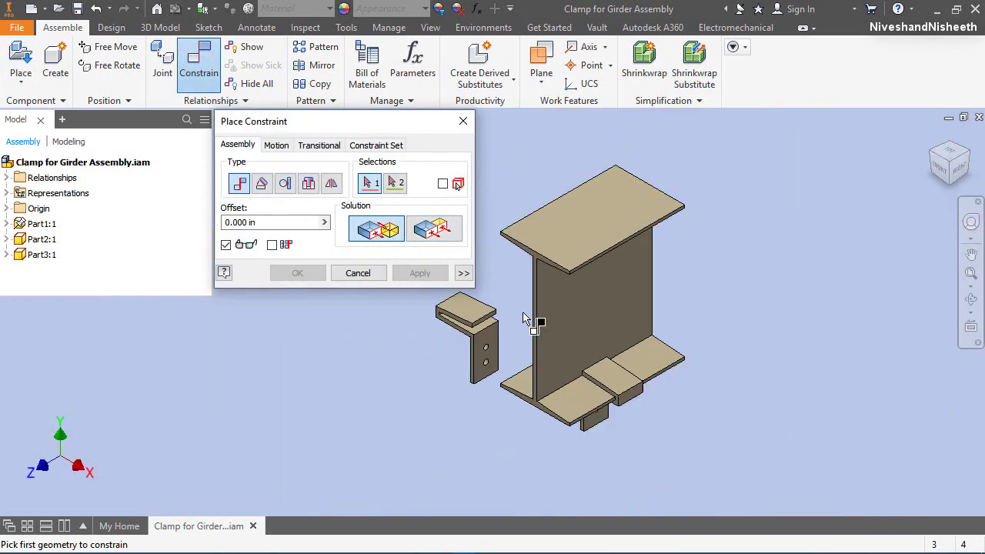
{"action": "scroll", "coordinate": [510, 368], "scroll_direction": "up", "scroll_amount": 5}
{"action": "left_click", "coordinate": [454, 355]}
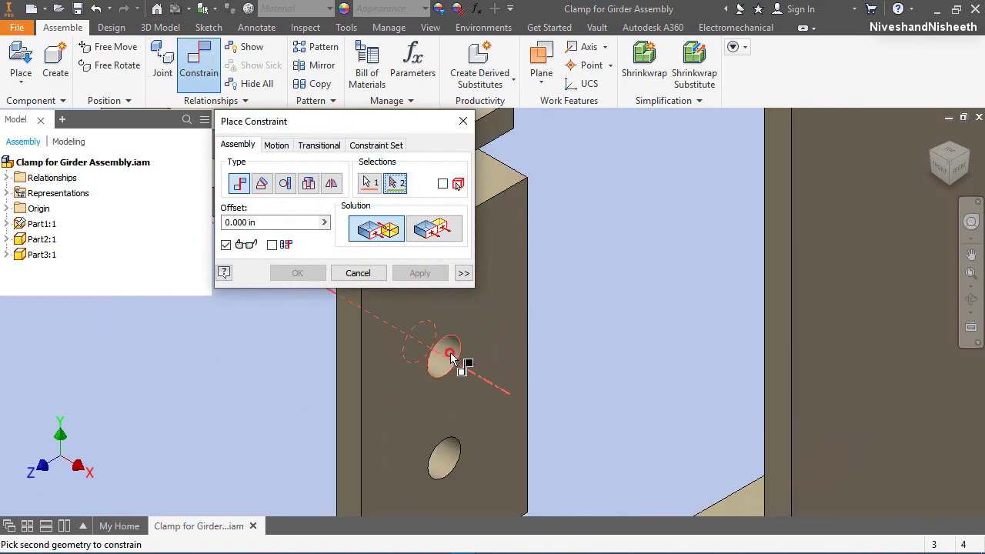
{"action": "scroll", "coordinate": [453, 358], "scroll_direction": "down", "scroll_amount": 3}
{"action": "scroll", "coordinate": [497, 389], "scroll_direction": "down", "scroll_amount": 4}
{"action": "scroll", "coordinate": [562, 455], "scroll_direction": "up", "scroll_amount": 3}
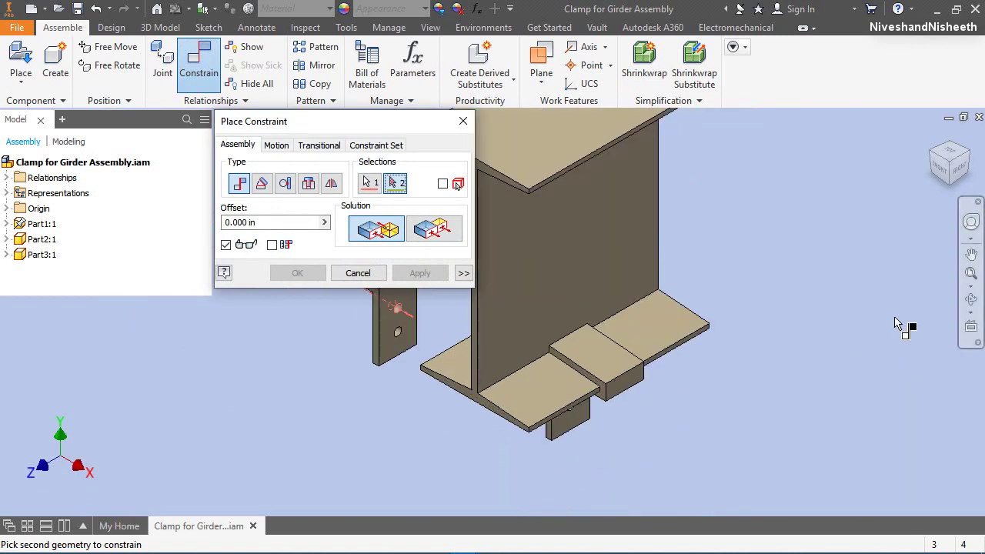
{"action": "left_click", "coordinate": [971, 300]}
{"action": "left_click_drag", "start_coordinate": [567, 304], "coordinate": [567, 406]}
{"action": "right_click", "coordinate": [583, 427]}
{"action": "key", "text": "Escape"}
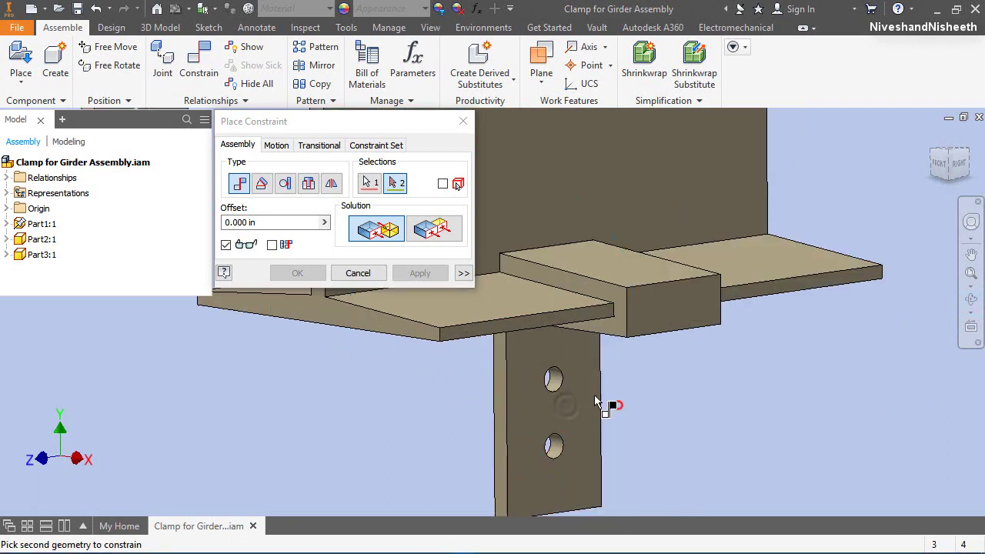
{"action": "left_click", "coordinate": [553, 382]}
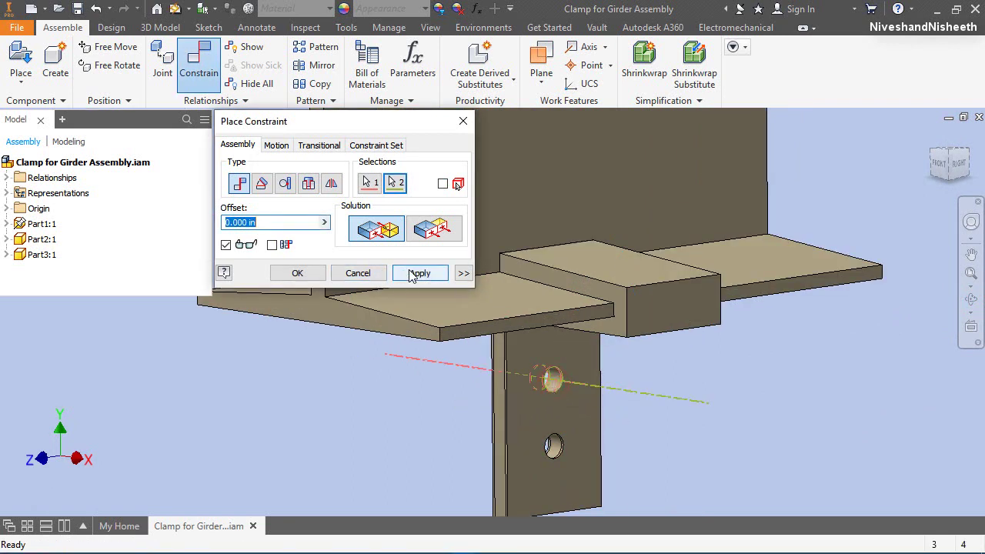
{"action": "left_click", "coordinate": [419, 273]}
{"action": "left_click", "coordinate": [355, 273]}
{"action": "left_click", "coordinate": [932, 151]}
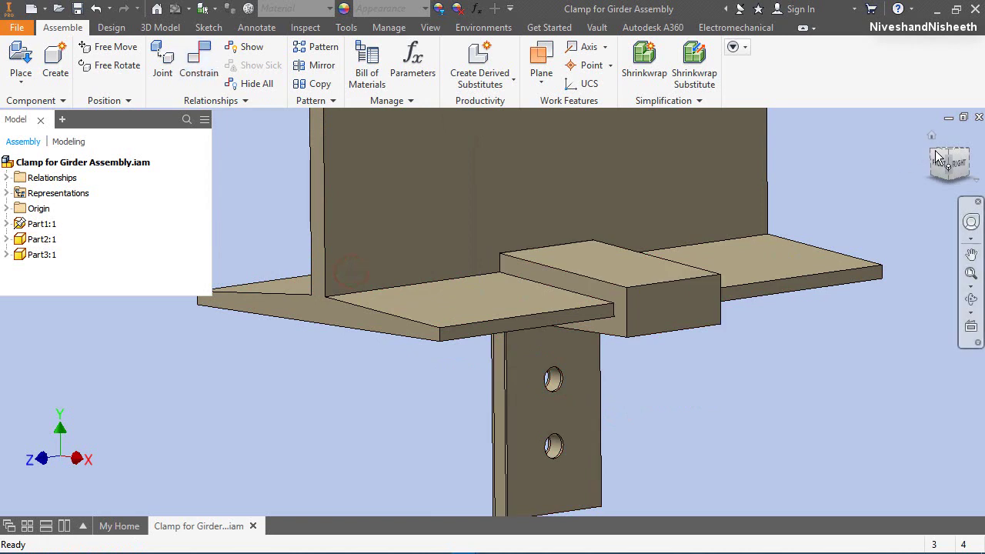
{"action": "scroll", "coordinate": [486, 439], "scroll_direction": "up", "scroll_amount": 4}
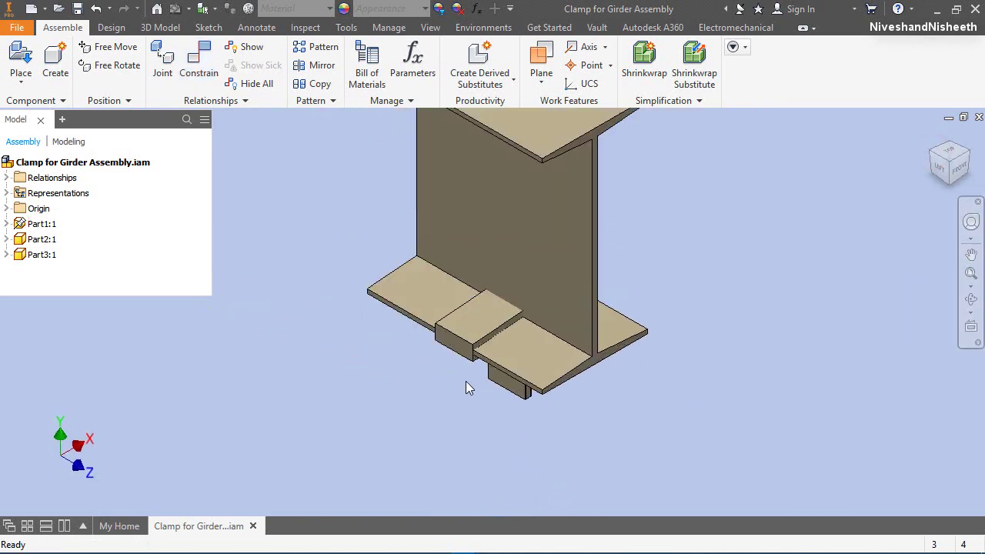